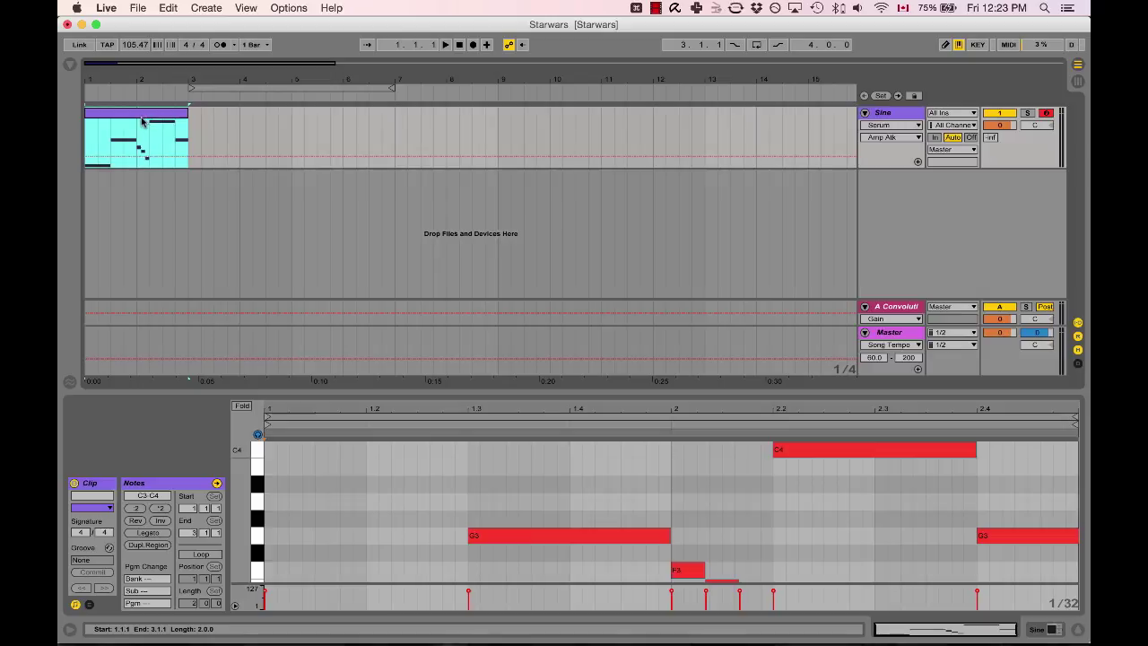
Play the two-bar melody clip on the Sine track, then duplicate it five times in a row.
key("space")
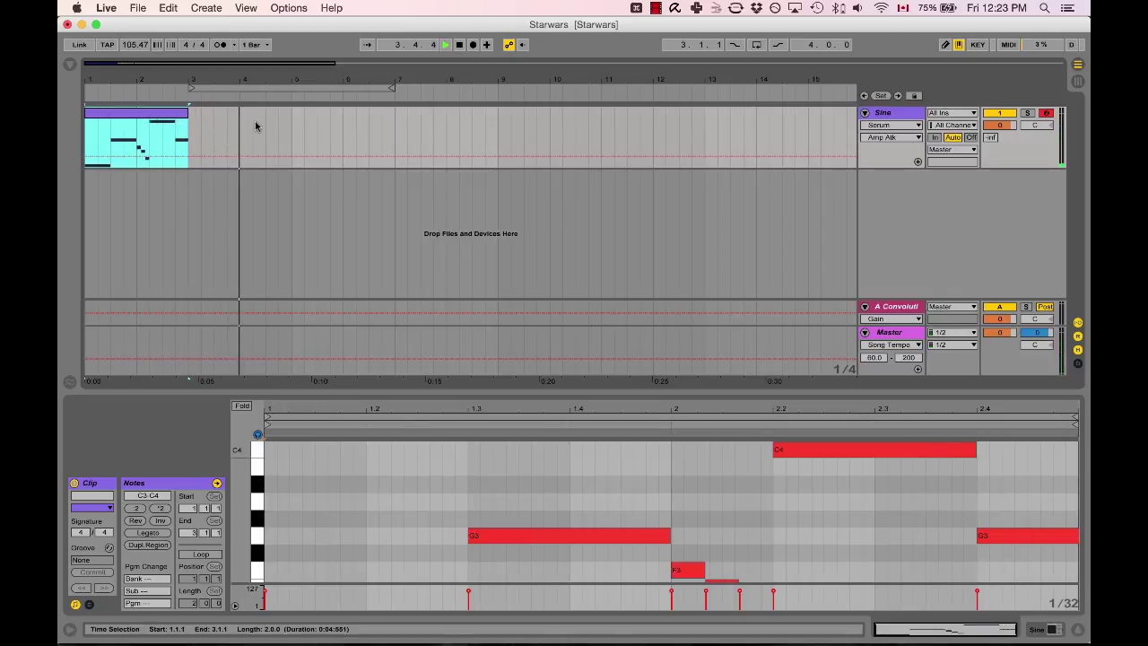
key("space")
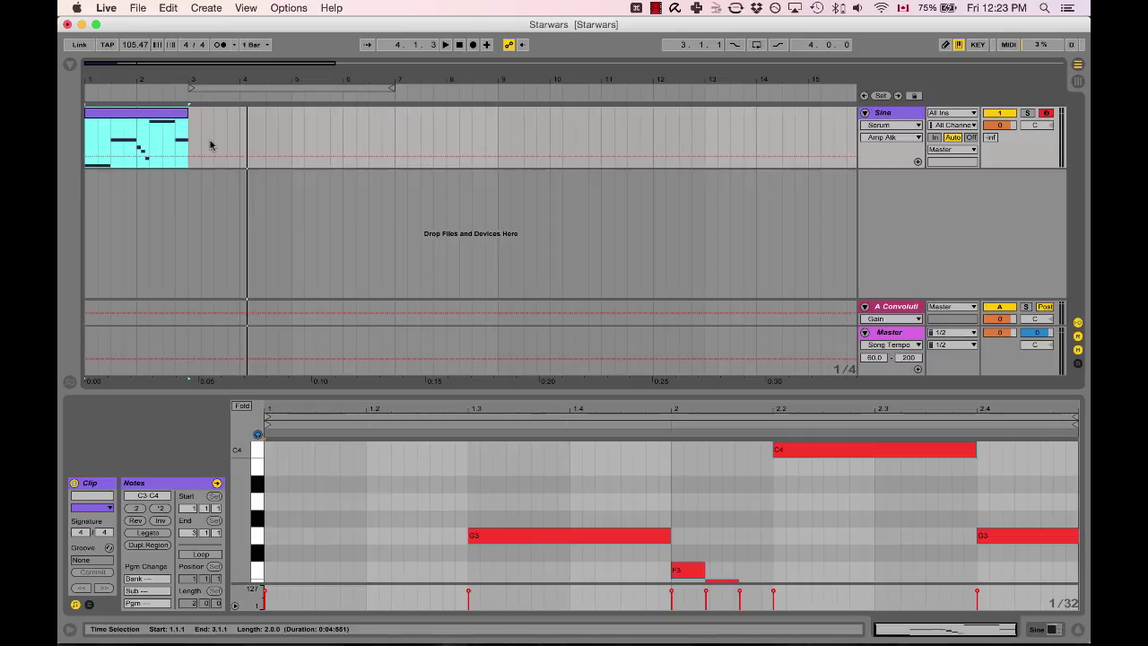
key("super+d")
key("super+d")
key("super+d")
key("super+d")
key("super+d")
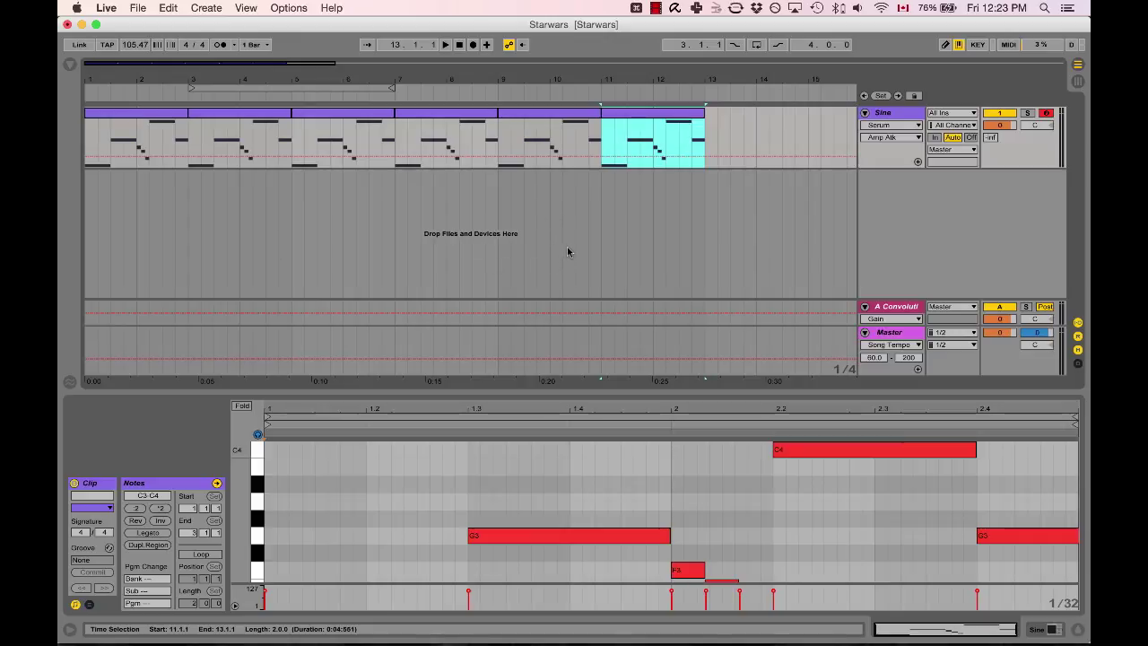
Delete the five duplicated clips from bar 3 onward and reselect the original clip.
left_click(237, 115, "shift")
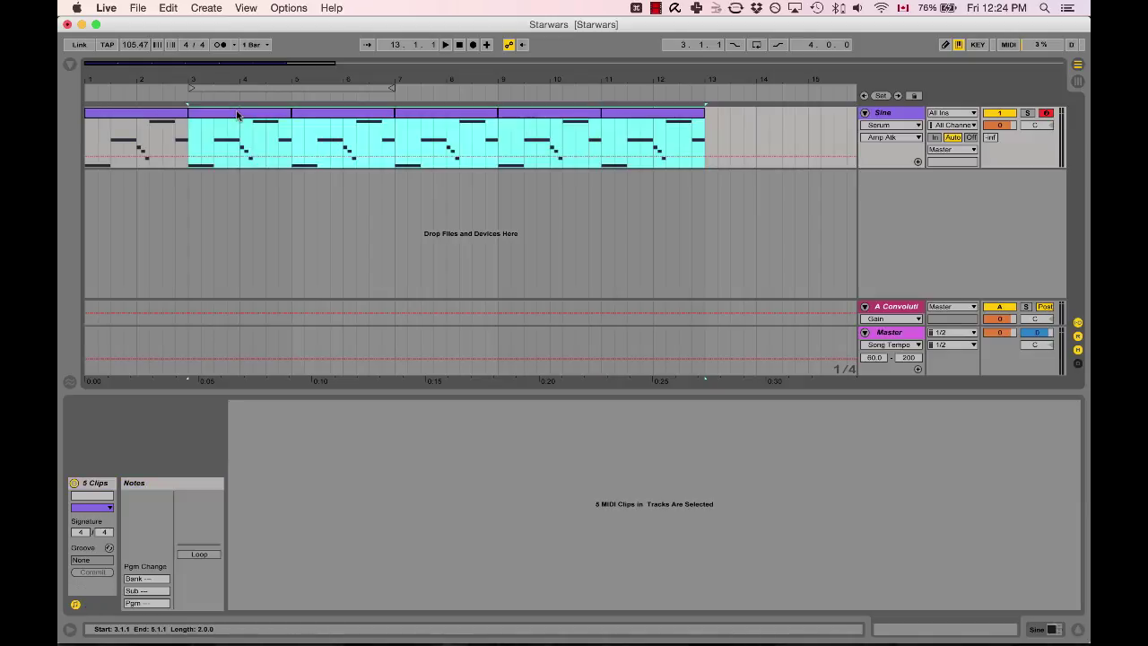
key("Delete")
key("Left")
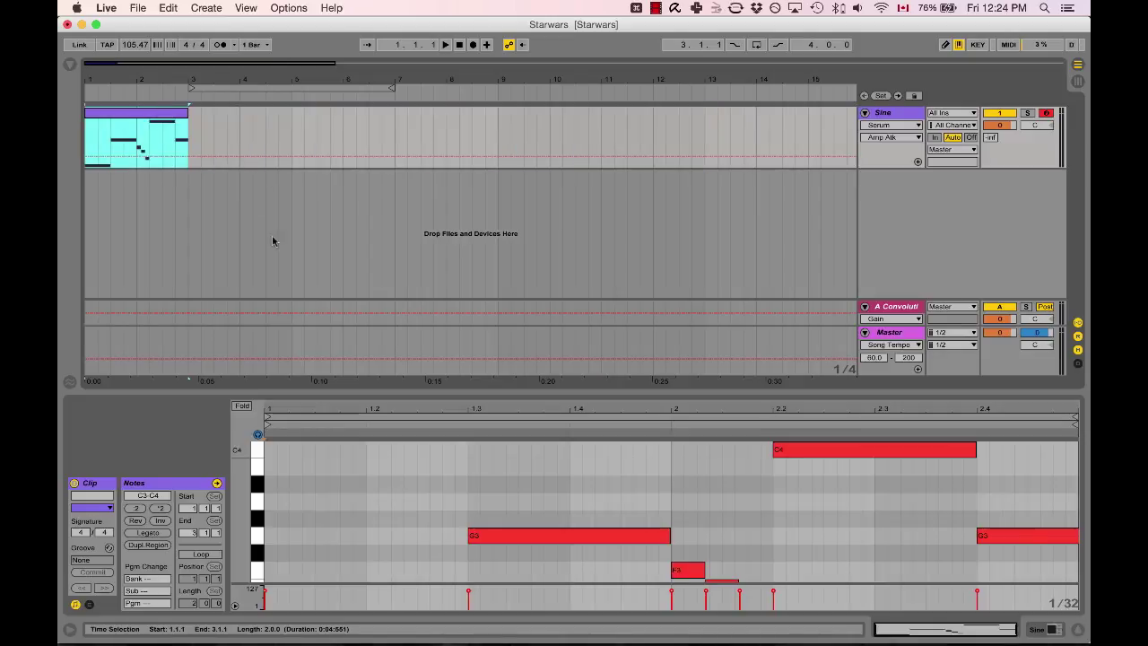
Enlarge the MIDI note editor so that all notes of the clip fit in it.
left_click(484, 414)
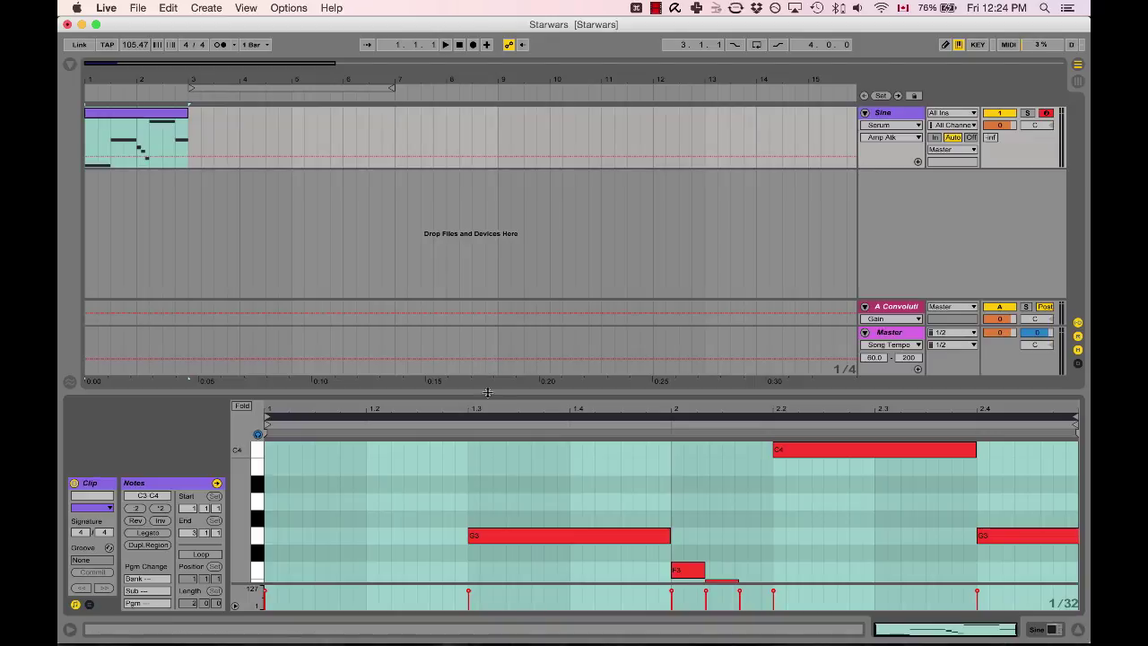
left_click_drag(487, 391, 487, 303)
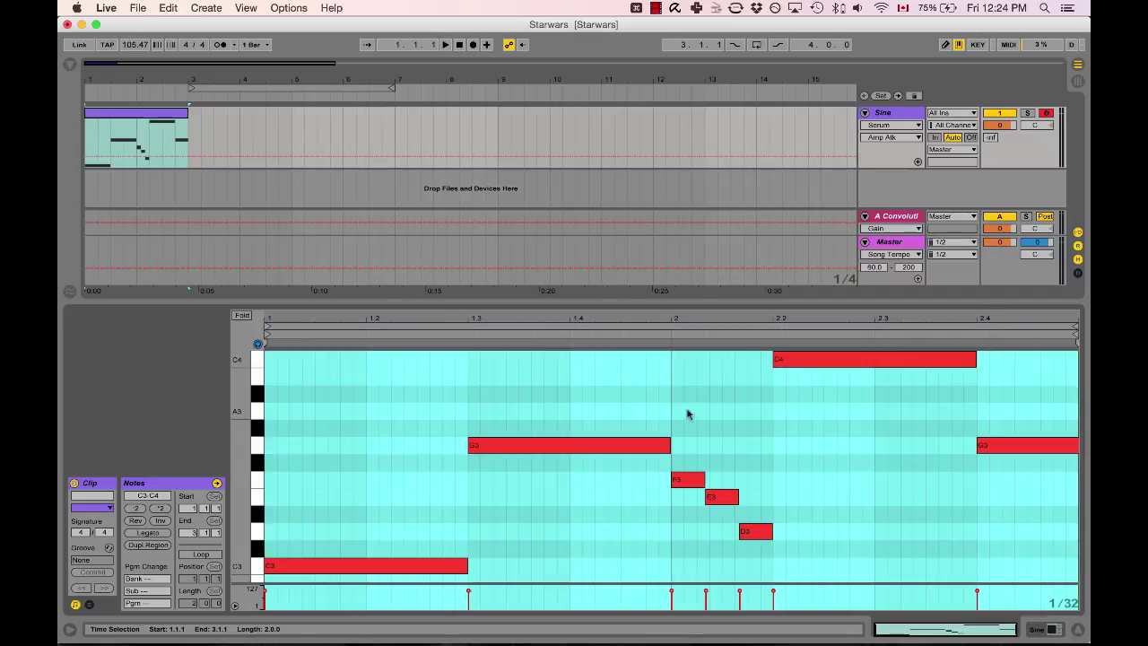
left_click(772, 384)
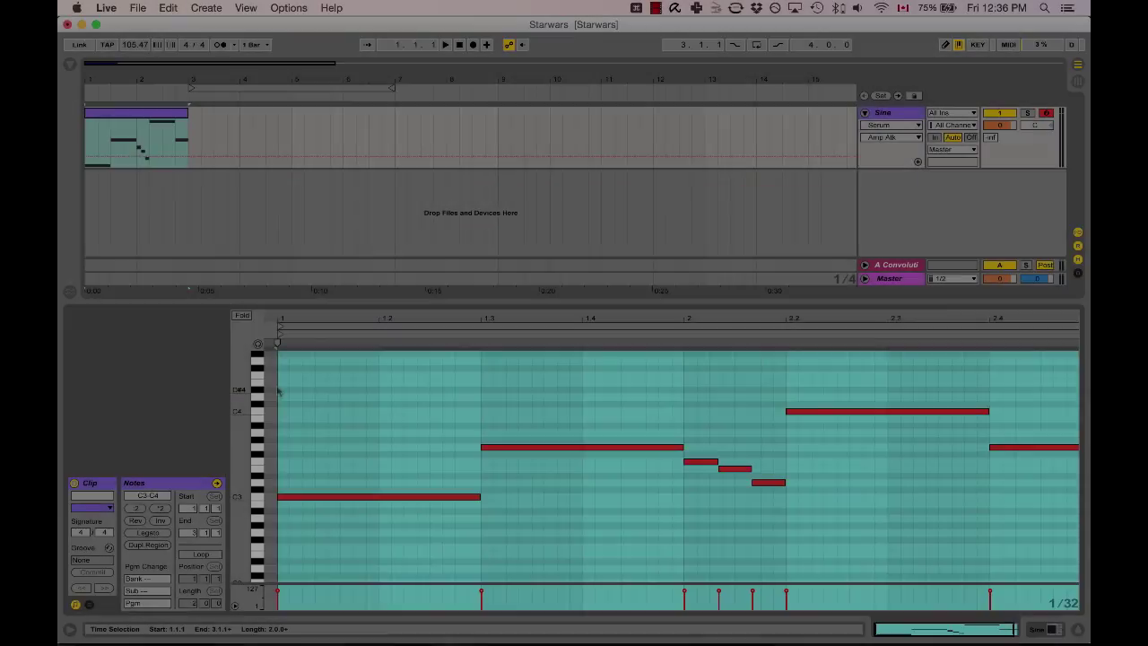
Select all notes in the clip and transpose them upward in semitone steps.
left_click(279, 391)
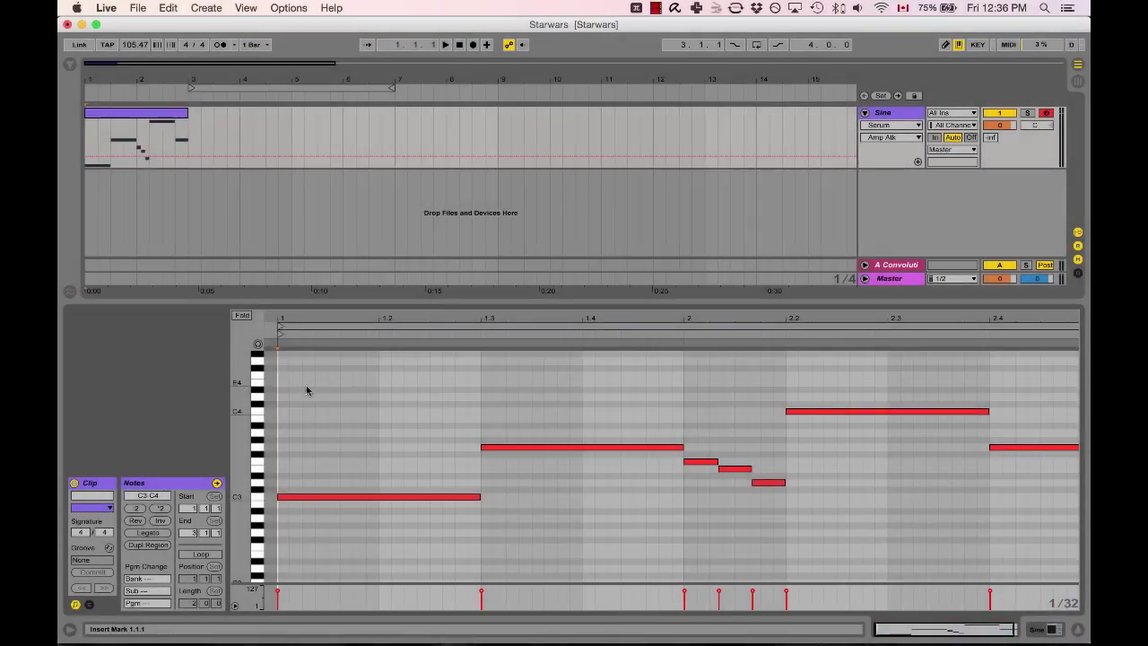
left_click(431, 390)
key("super+a")
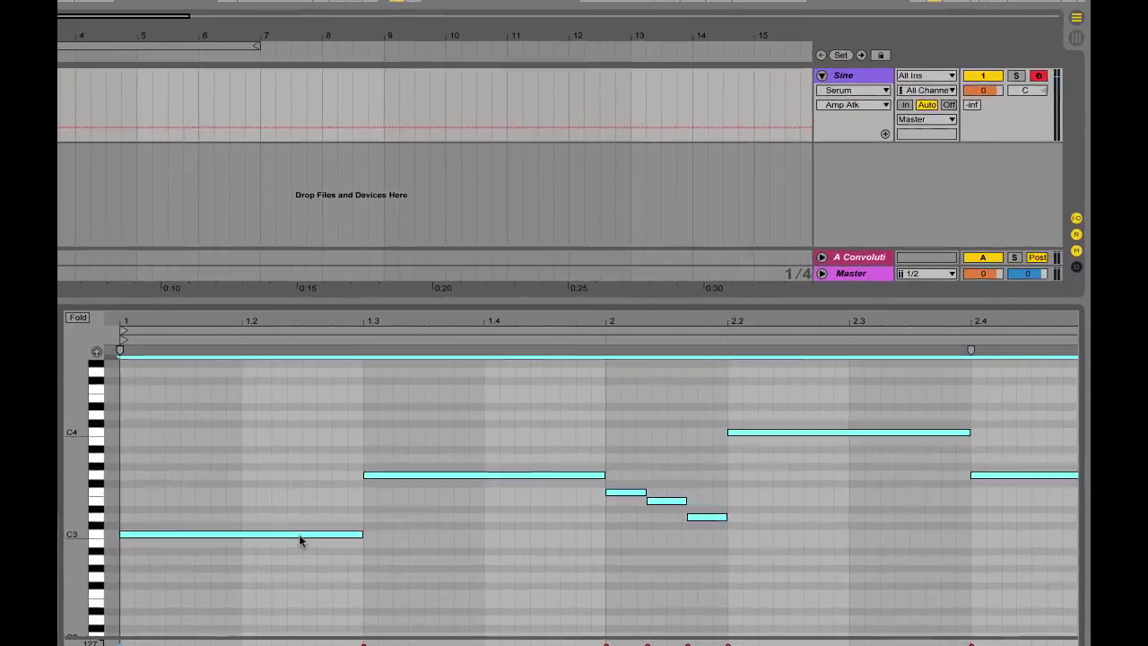
key("Up")
key("Up")
key("Up")
key("Up")
key("Up")
key("Up")
key("Up")
key("Up")
key("Up")
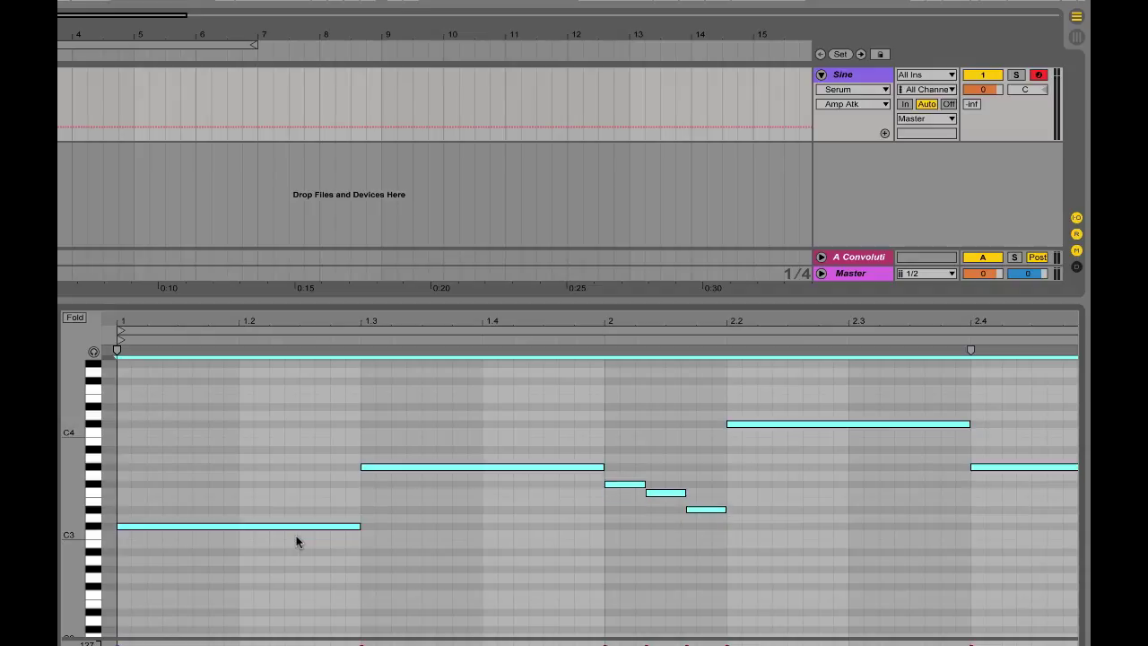
Transpose all the notes back down to start on C3 and play the clip.
key("Down")
key("Down")
key("Down")
key("Down")
key("Down")
key("Down")
key("Down")
key("Down")
key("Down")
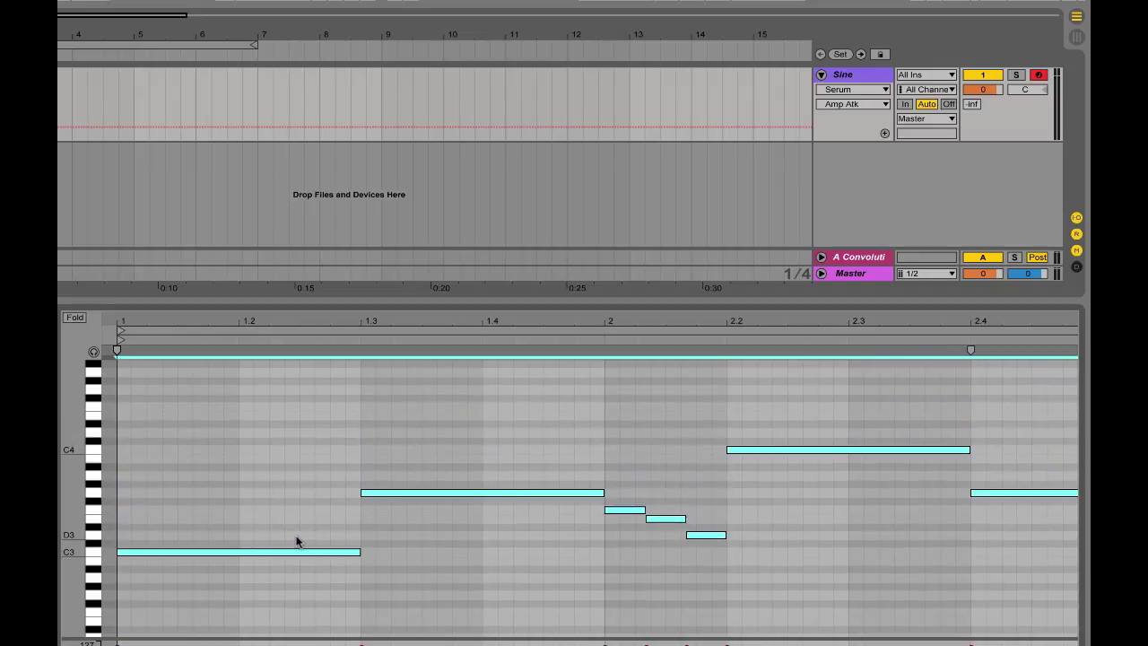
key("space")
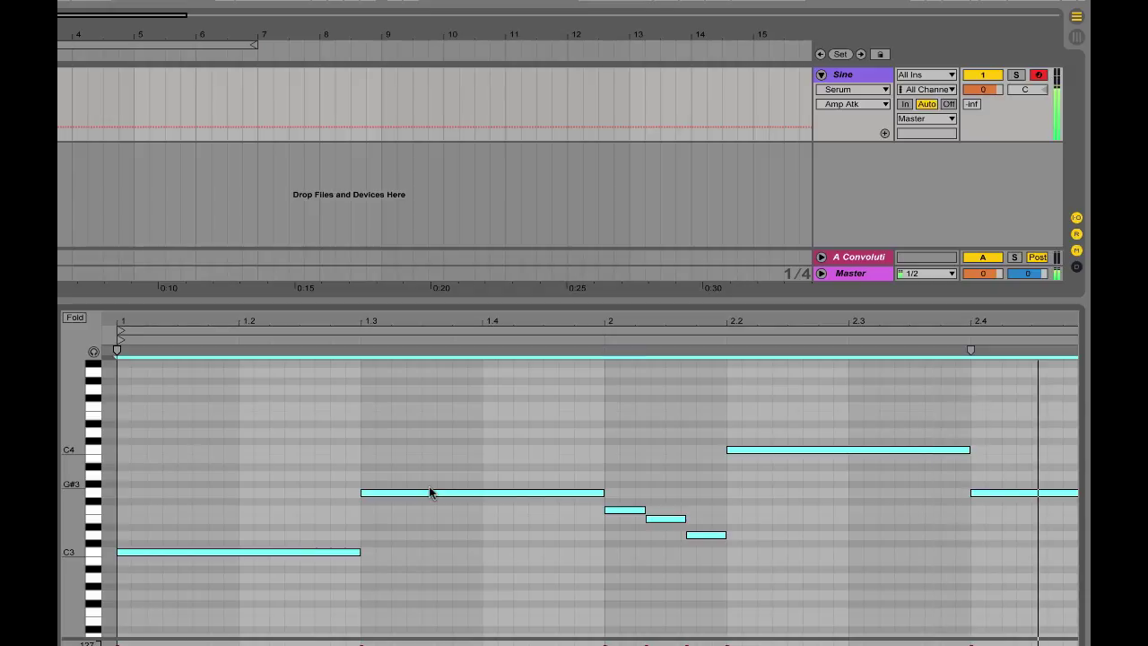
key("space")
Transpose the selected notes further down in semitone steps.
key("Down")
key("Down")
key("Down")
key("Down")
key("Down")
key("Down")
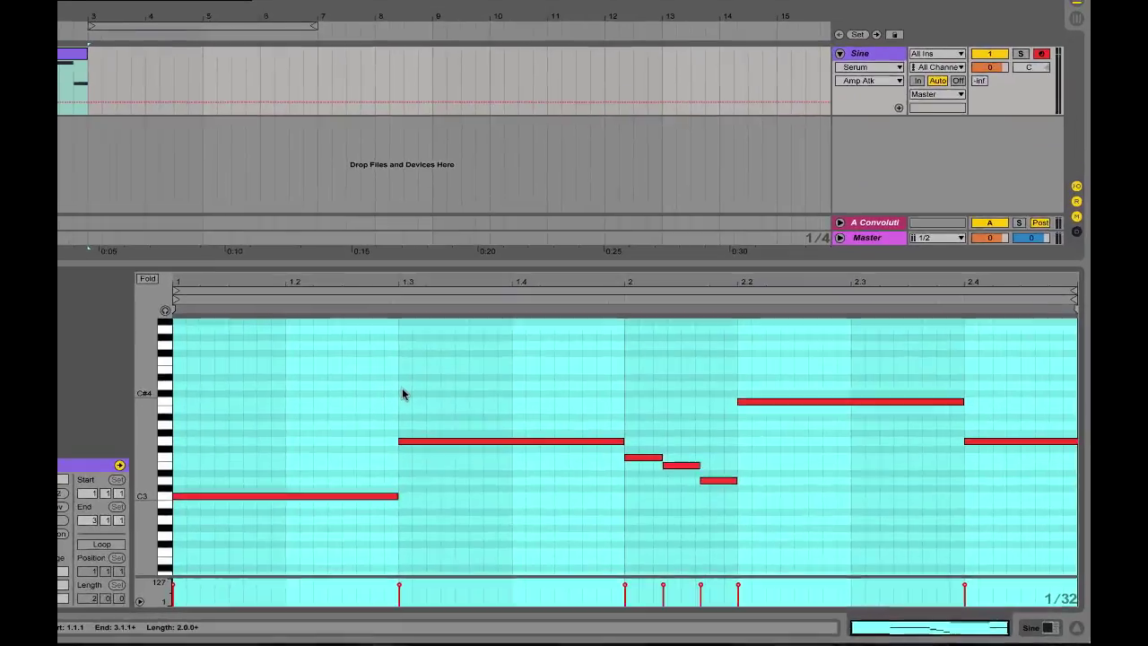
Select every note in the clip and transpose them up six semitones to F#3–F#4.
key("super+a")
key("Up")
key("Up")
key("Up")
key("Up")
key("Up")
key("Up")
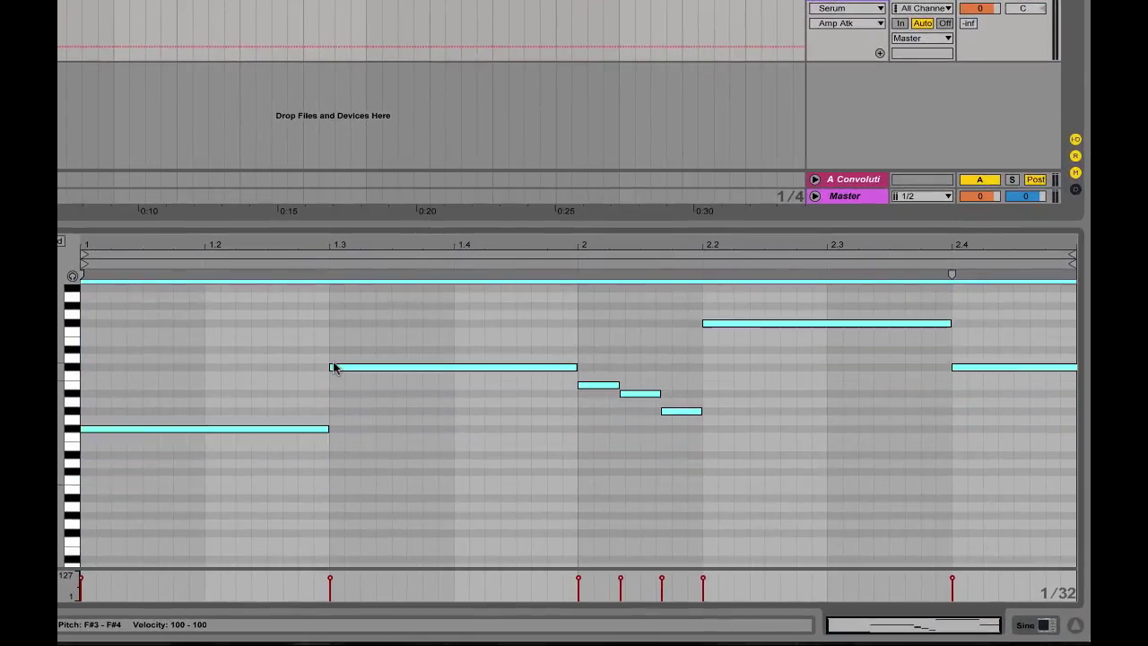
Transpose all the notes down ten semitones to G#2–G#3.
key("Down")
key("Down")
key("Down")
key("Down")
key("Down")
key("Down")
key("Down")
key("Down")
key("Down")
key("Down")
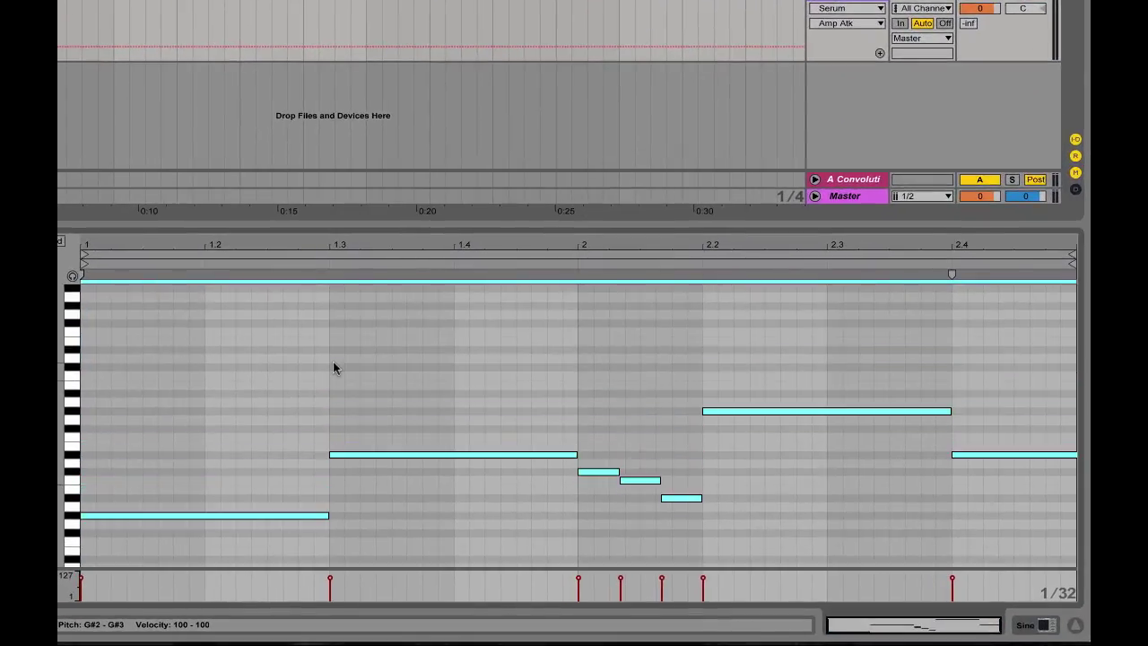
Transpose all the notes up four semitones to C3–C4 and play the clip.
key("Up")
key("Up")
key("Up")
key("Up")
key("space")
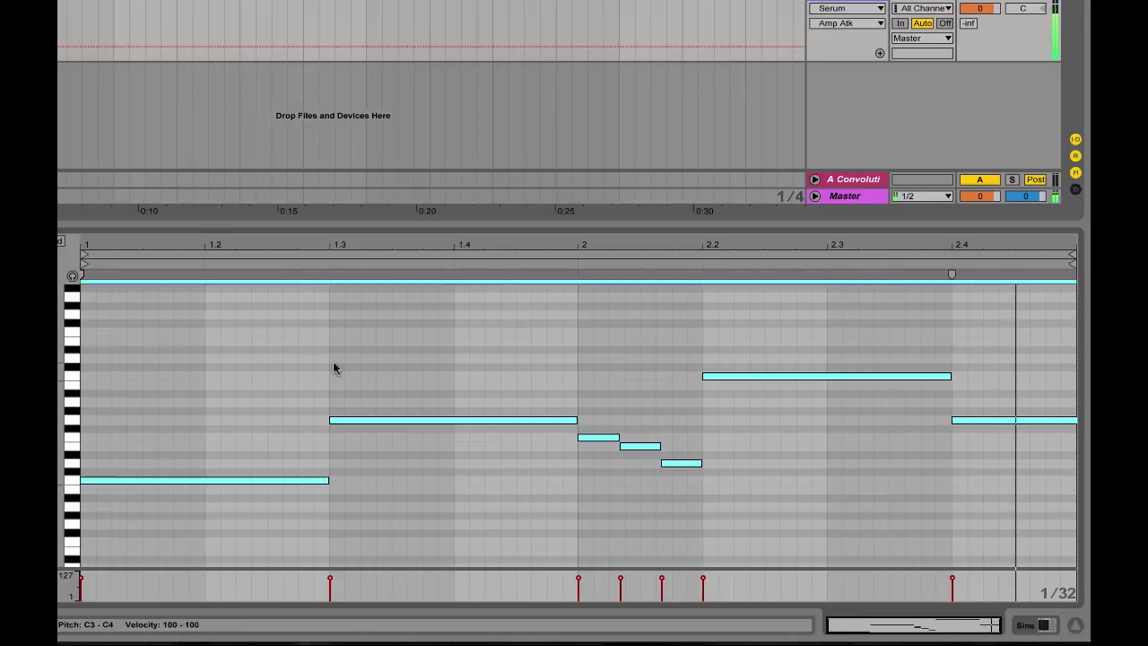
Move all the notes down three semitones to A2–A3 and back up to C3–C4, twice.
key("Down")
key("Down")
key("Down")
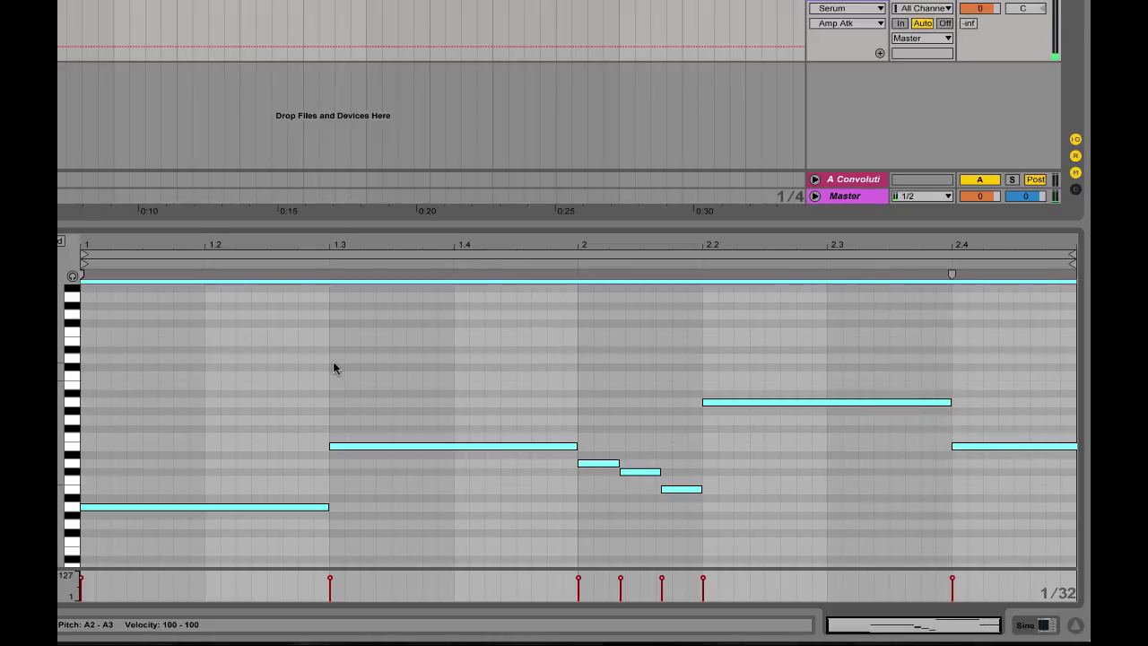
key("Up")
key("Up")
key("Up")
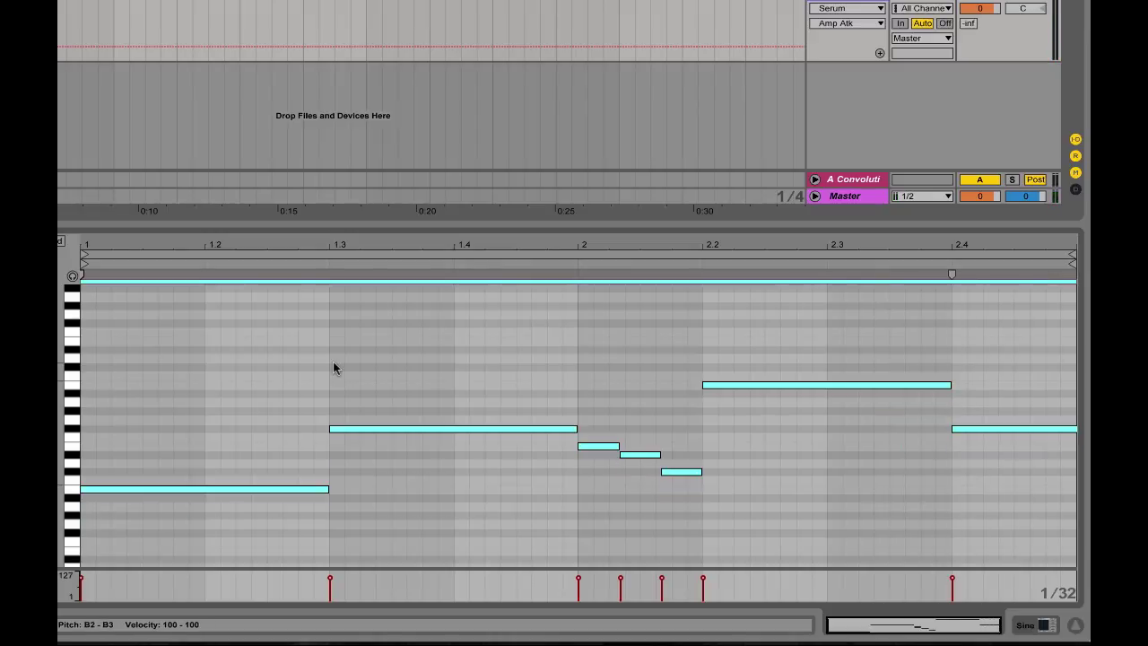
key("Down")
key("Down")
key("Down")
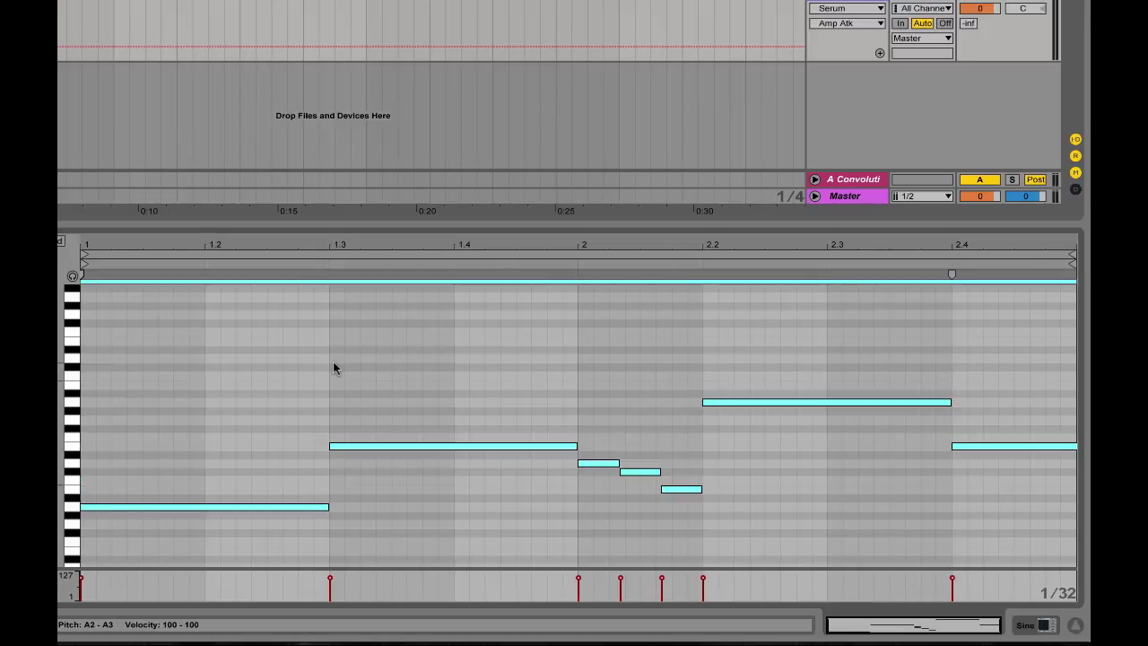
key("Up")
key("Up")
key("Up")
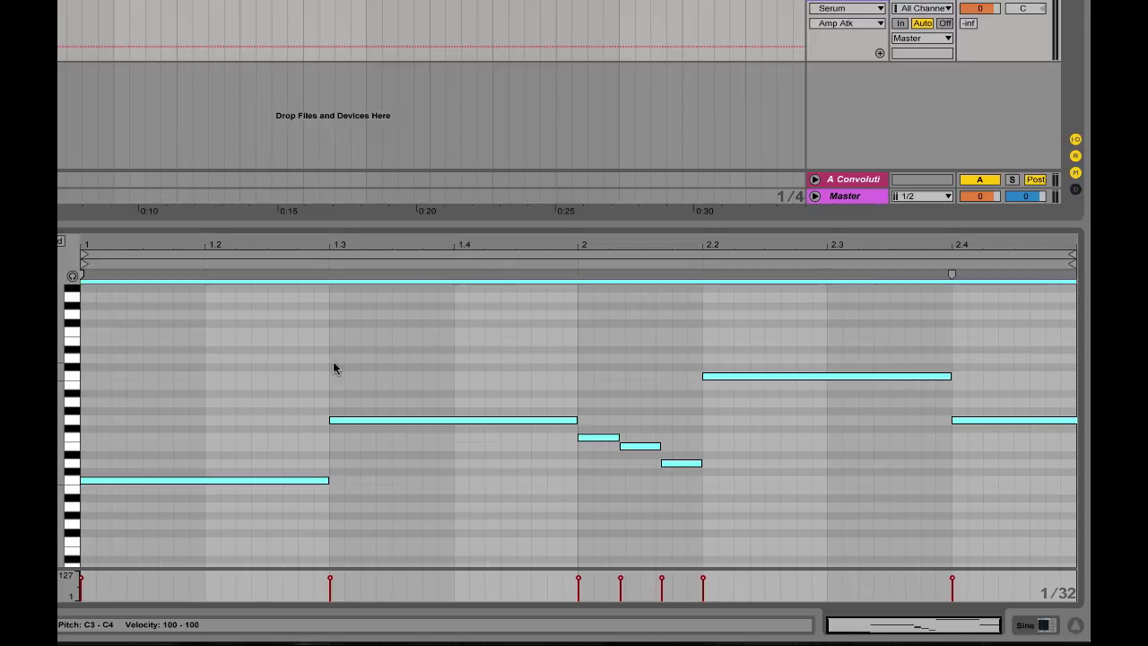
Transpose all the notes down three semitones to A2–A3.
key("Down")
key("Down")
key("Down")
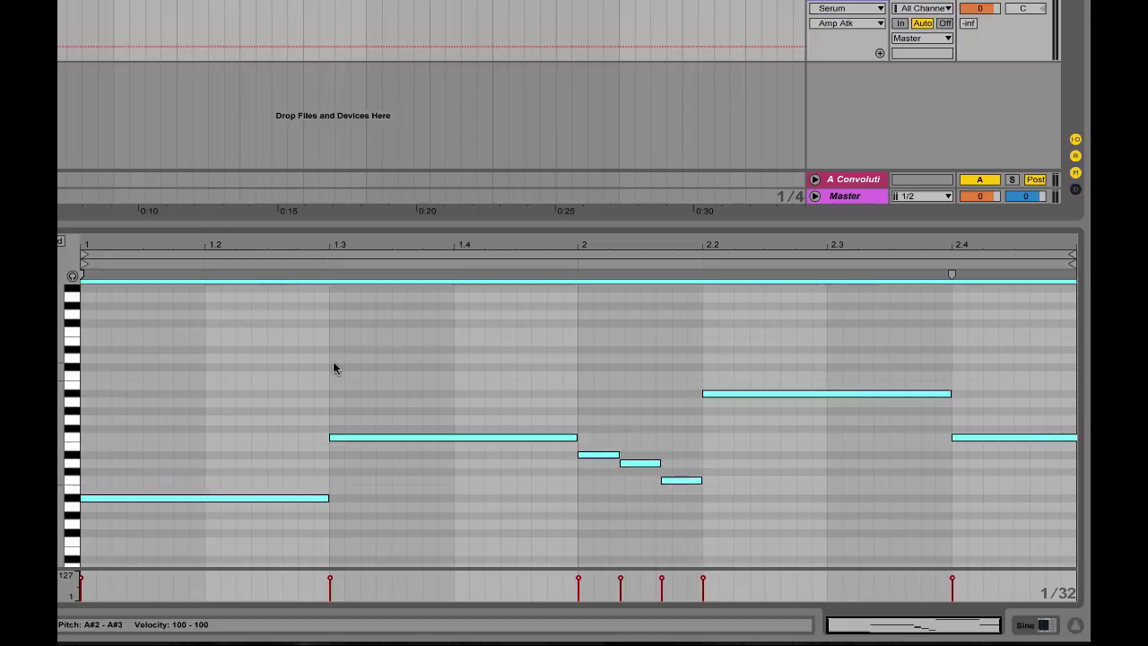
Lower the second of the three short notes by a semitone to C3, listen to the clip, and raise the note again.
left_click(609, 405)
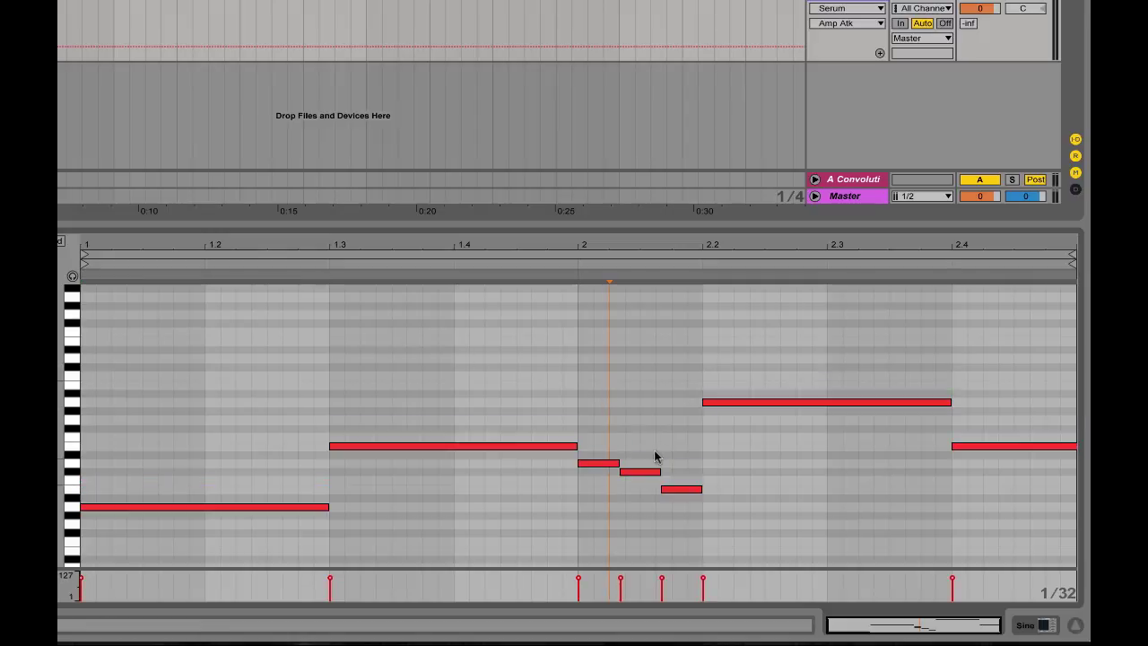
left_click(648, 472)
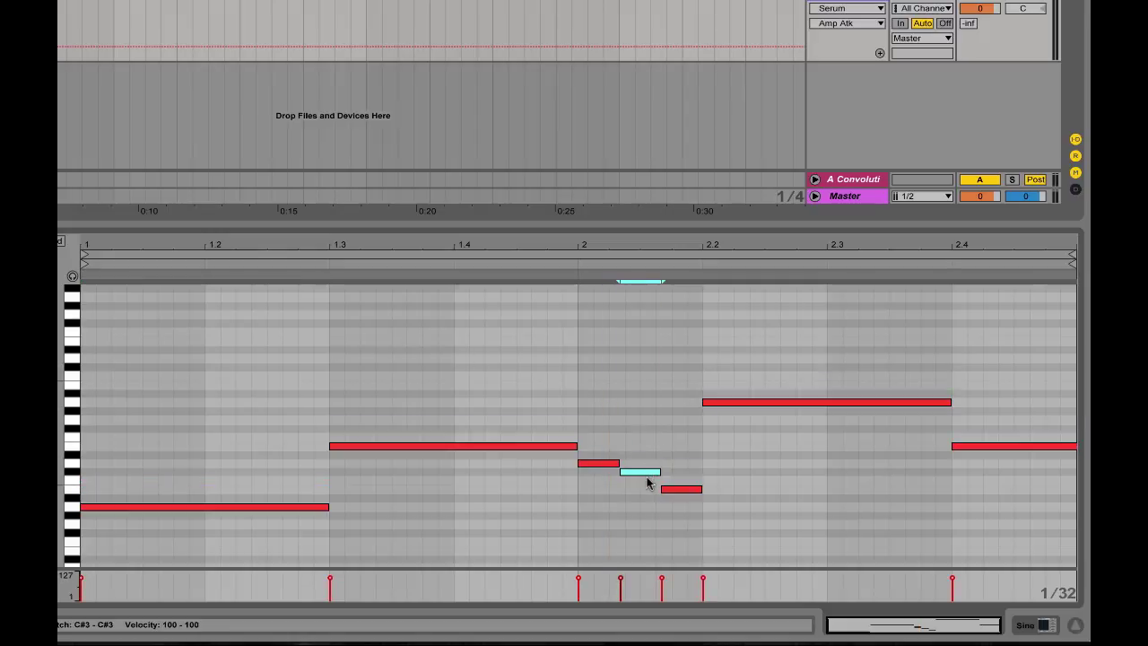
key("Down")
key("Up")
key("Down")
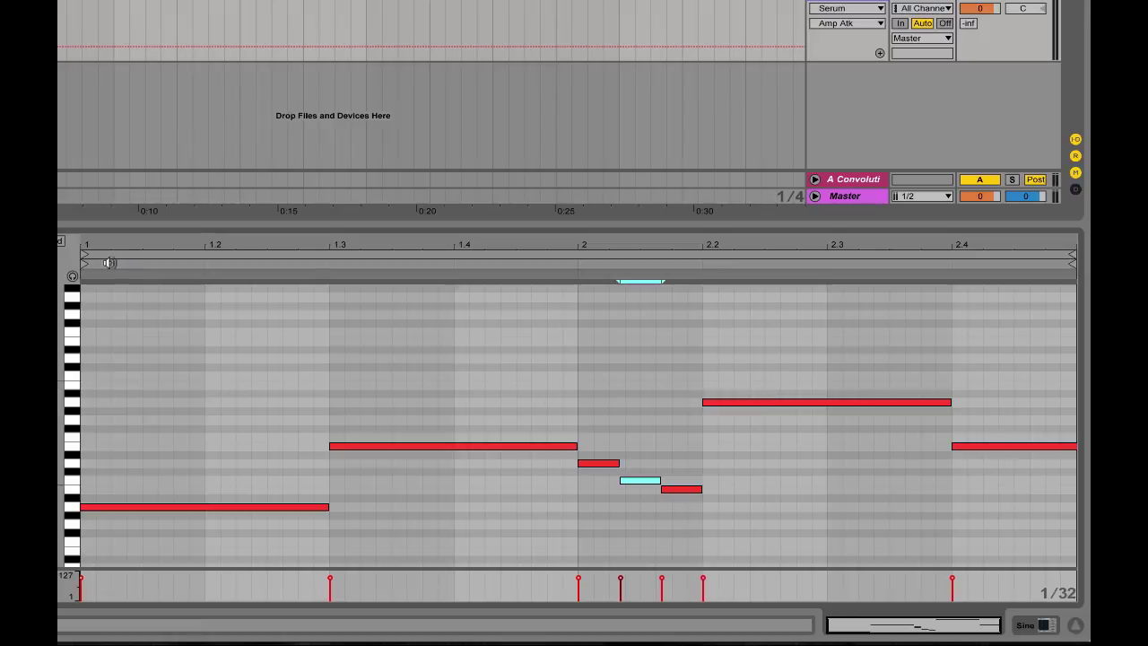
key("space")
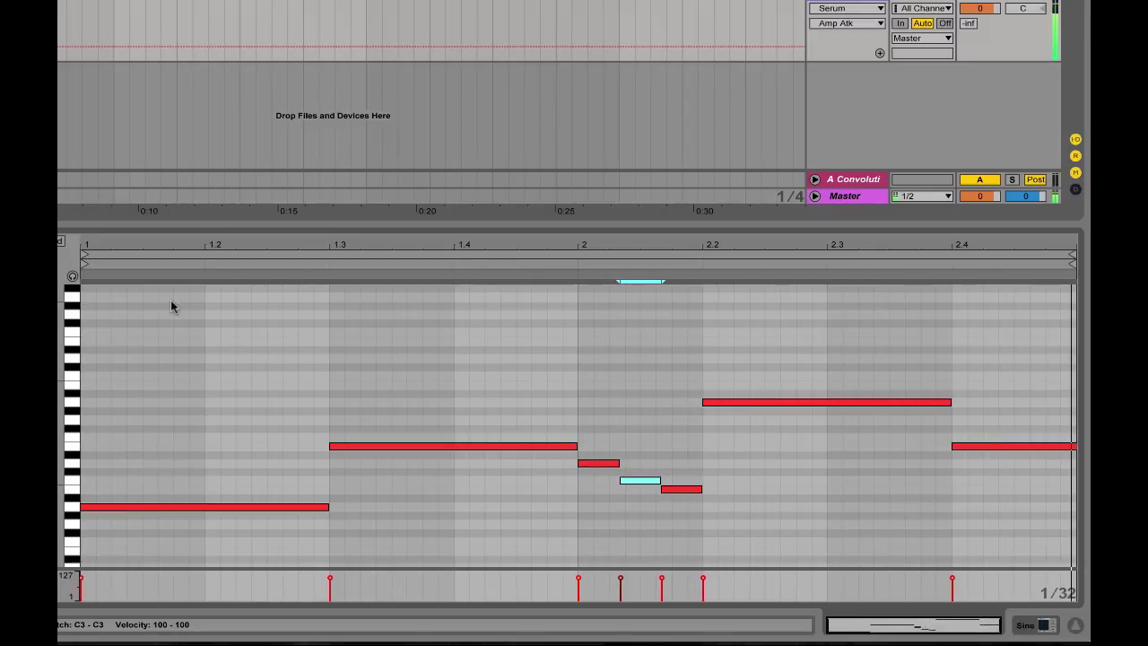
key("Up")
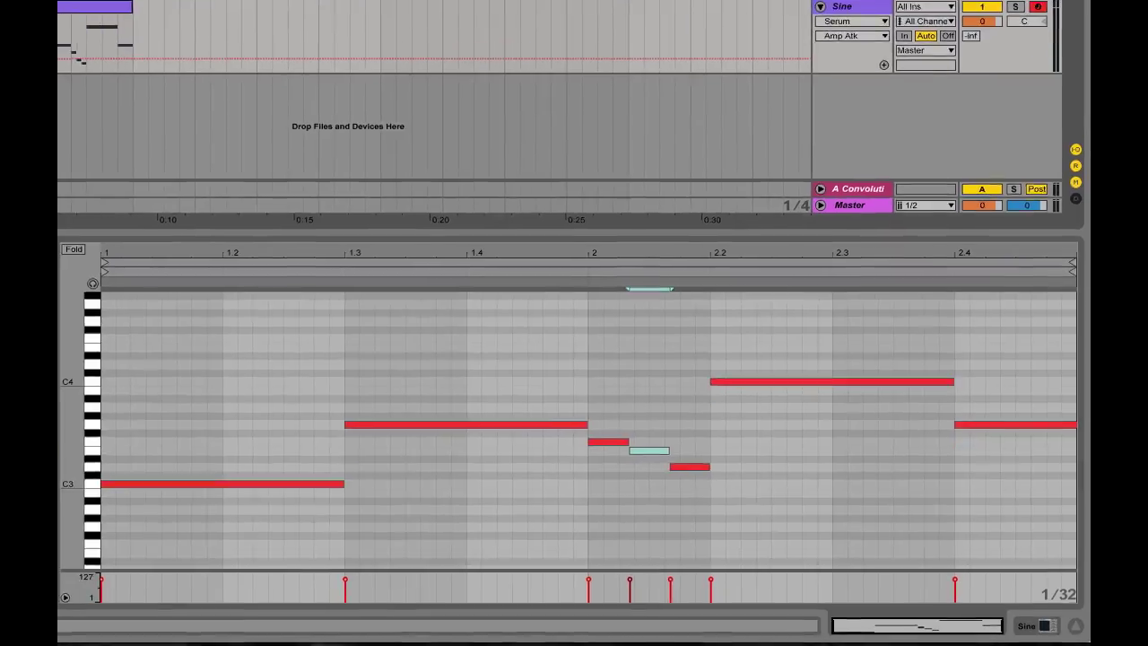
Play both clips on the Sine track, then remove the second clip at bar 3.
key("space")
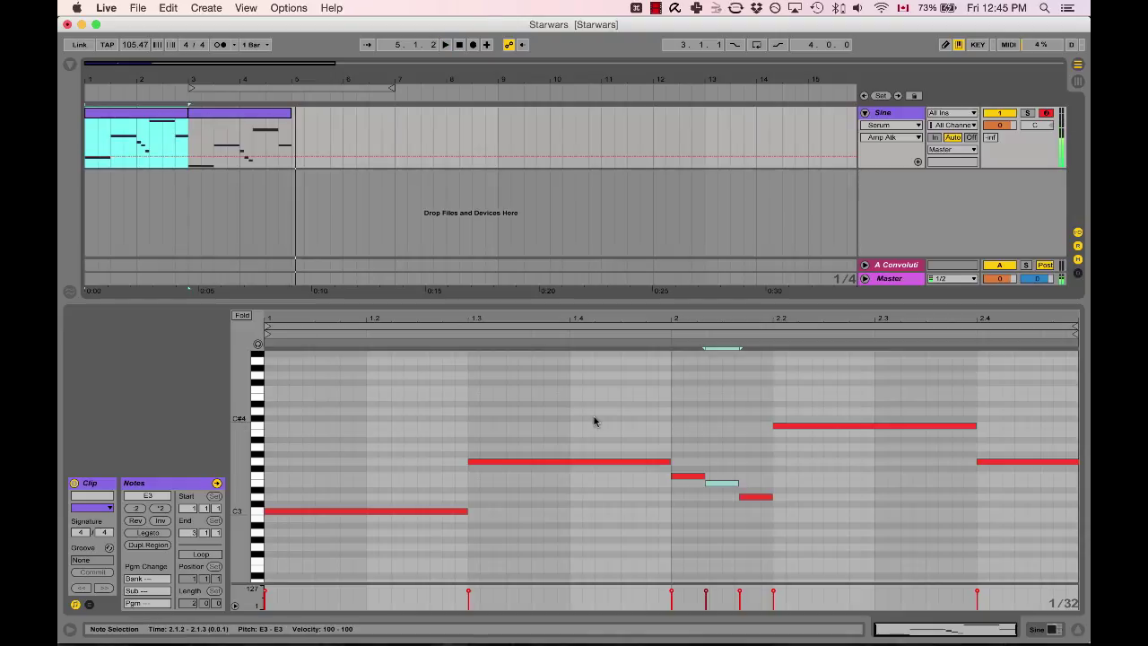
left_click(252, 118)
key("super+x")
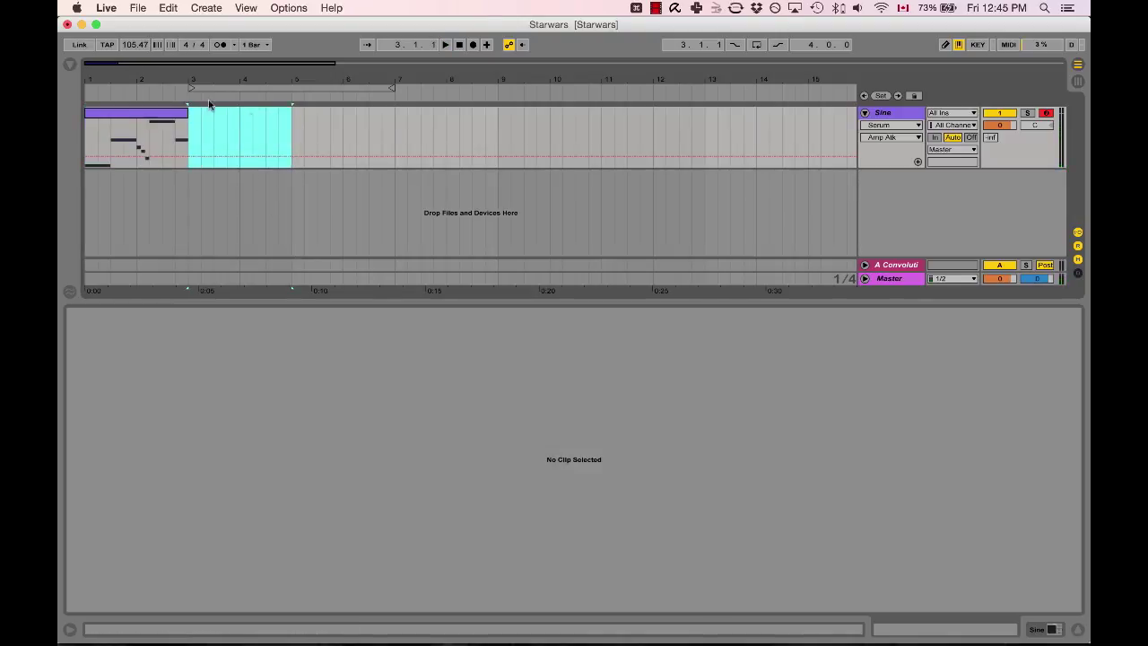
key("super+v")
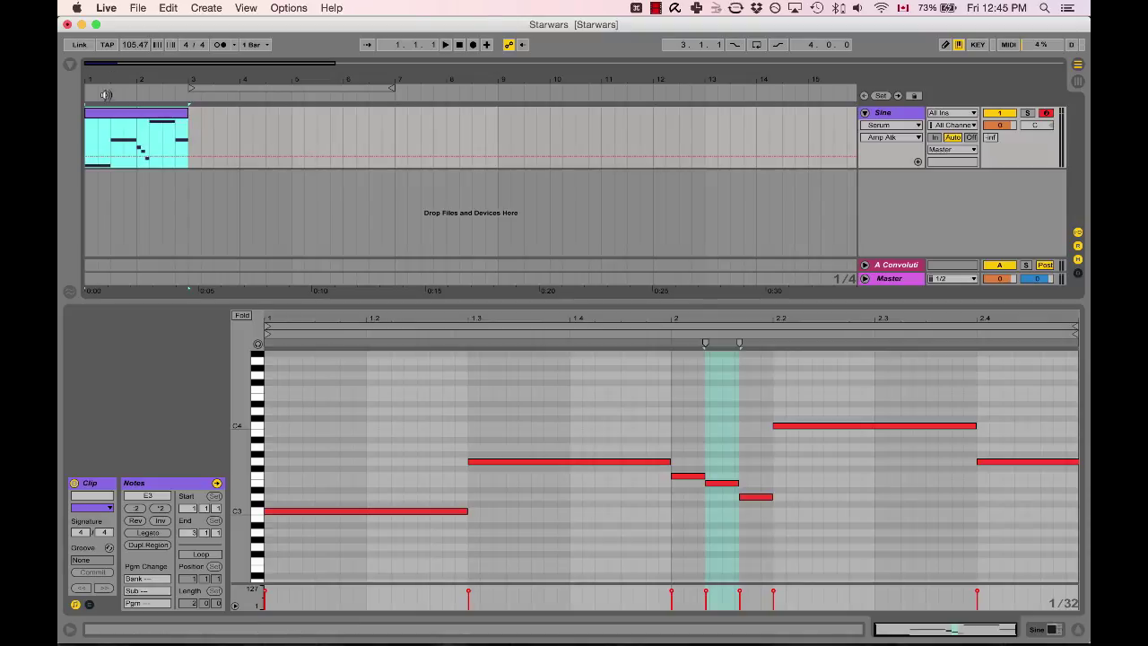
Add the C Major preset of the Scale MIDI effect to the Sine track ahead of Serum.
left_click(71, 65)
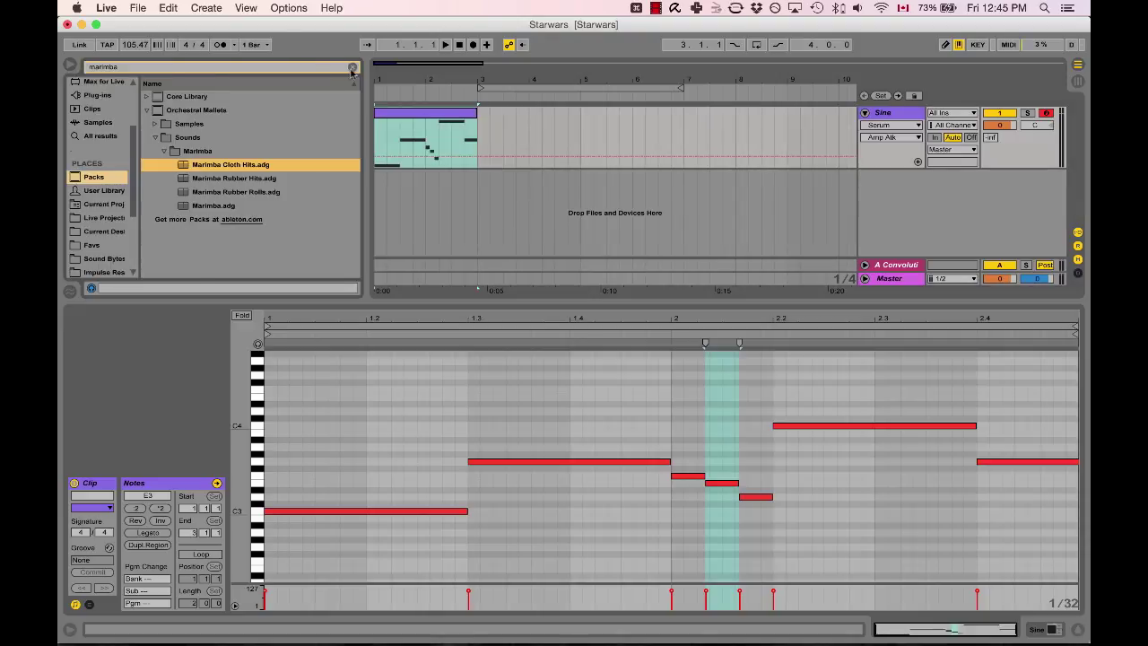
left_click(353, 68)
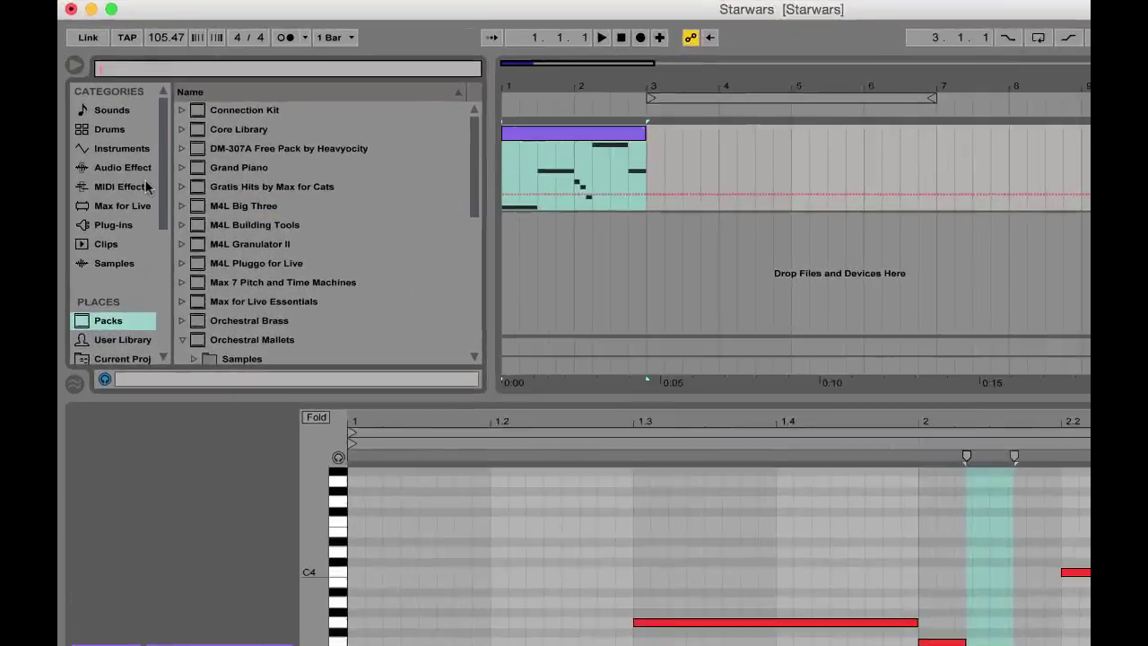
left_click(115, 152)
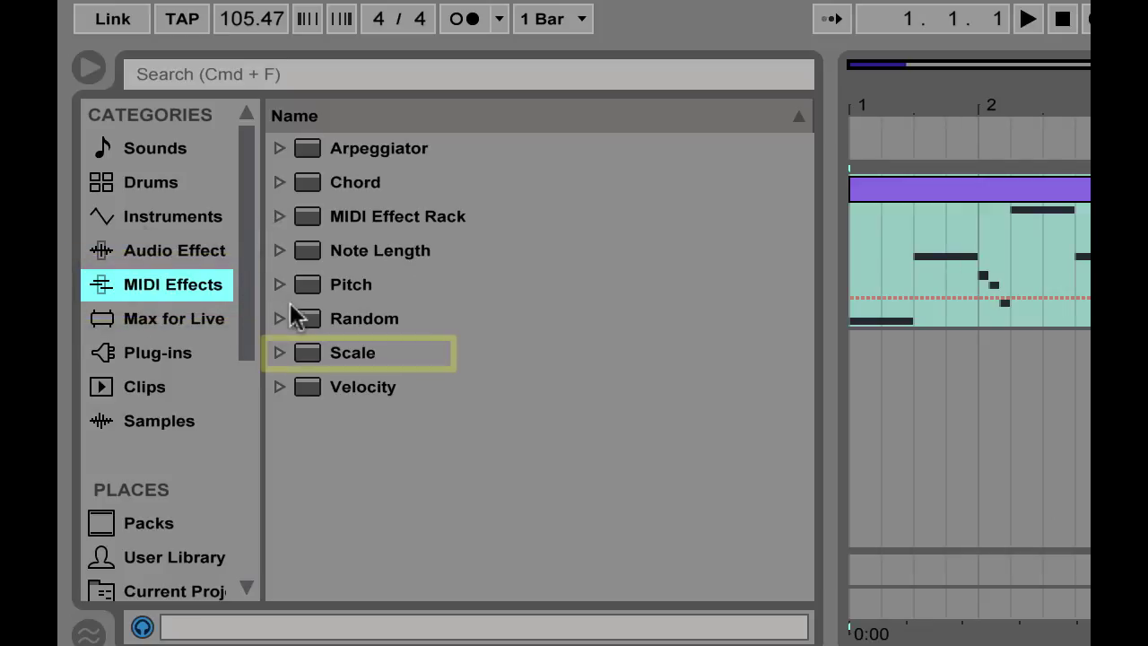
left_click(279, 353)
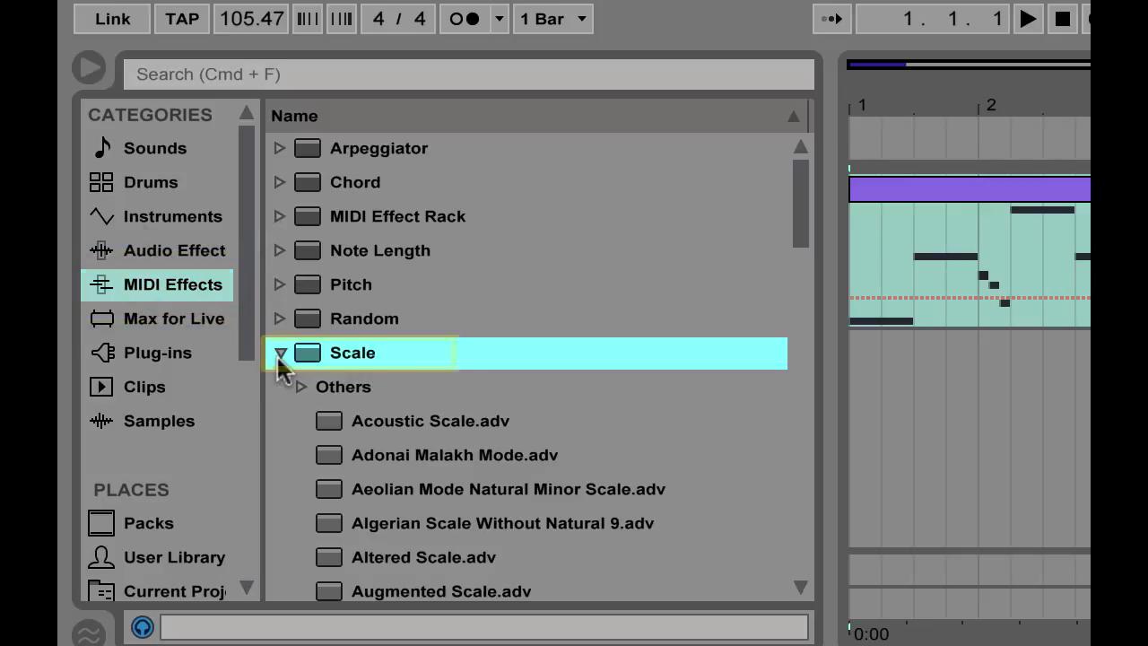
scroll(289, 385, "down", 3)
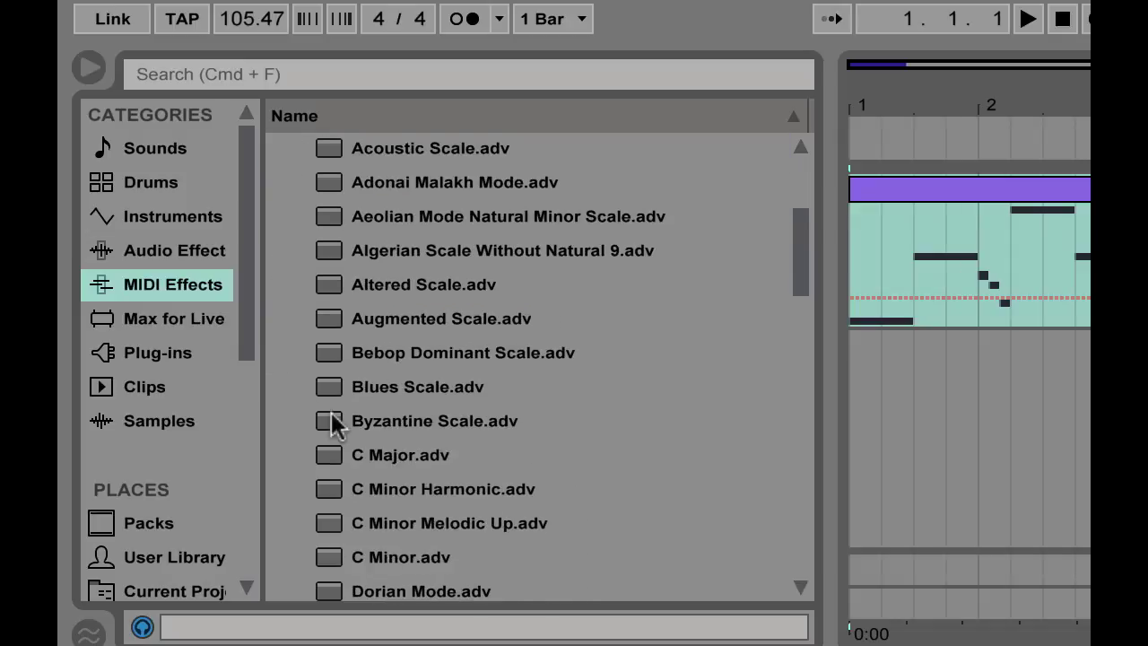
left_click_drag(395, 457, 983, 227)
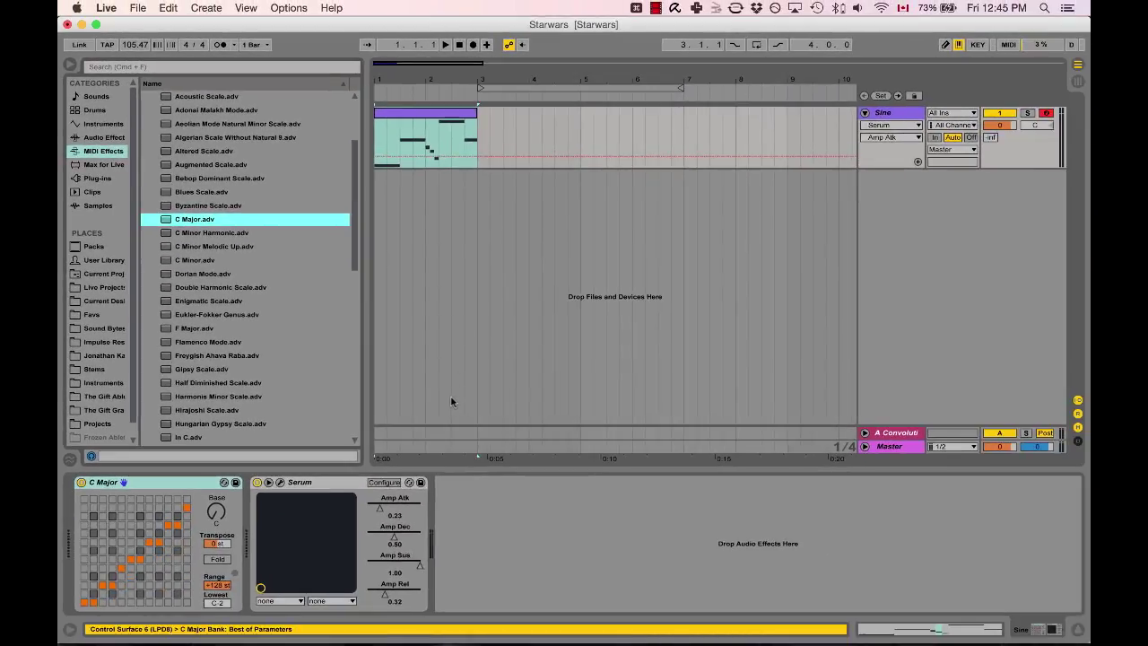
Open the melody clip on the Sine track for editing and play it through once.
double_click(429, 139)
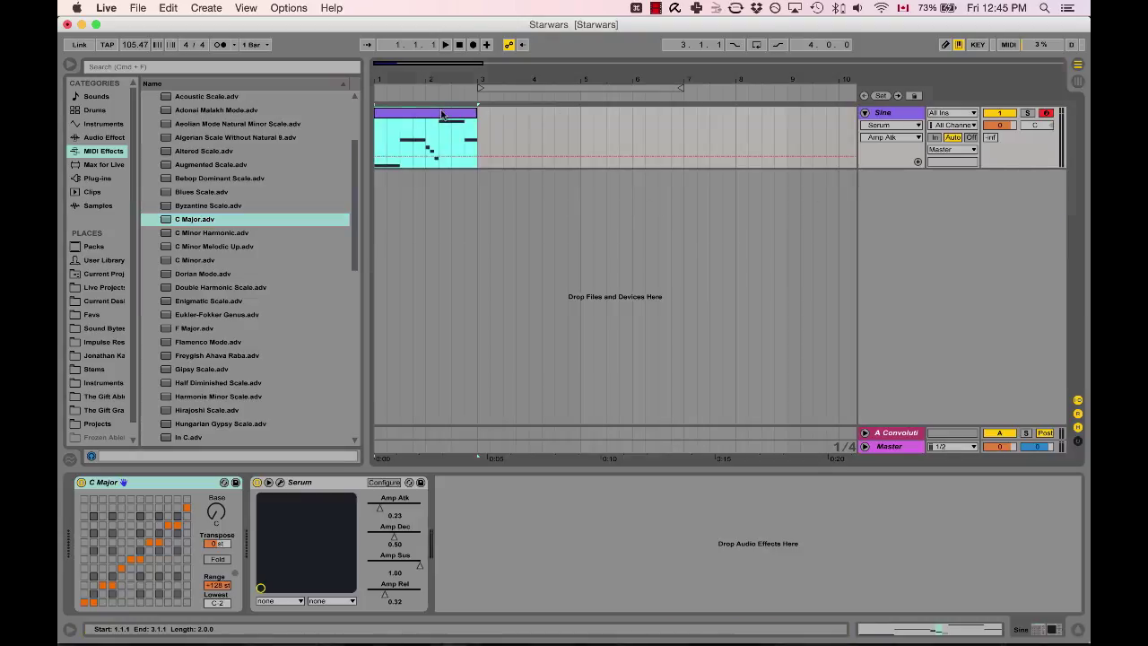
key("space")
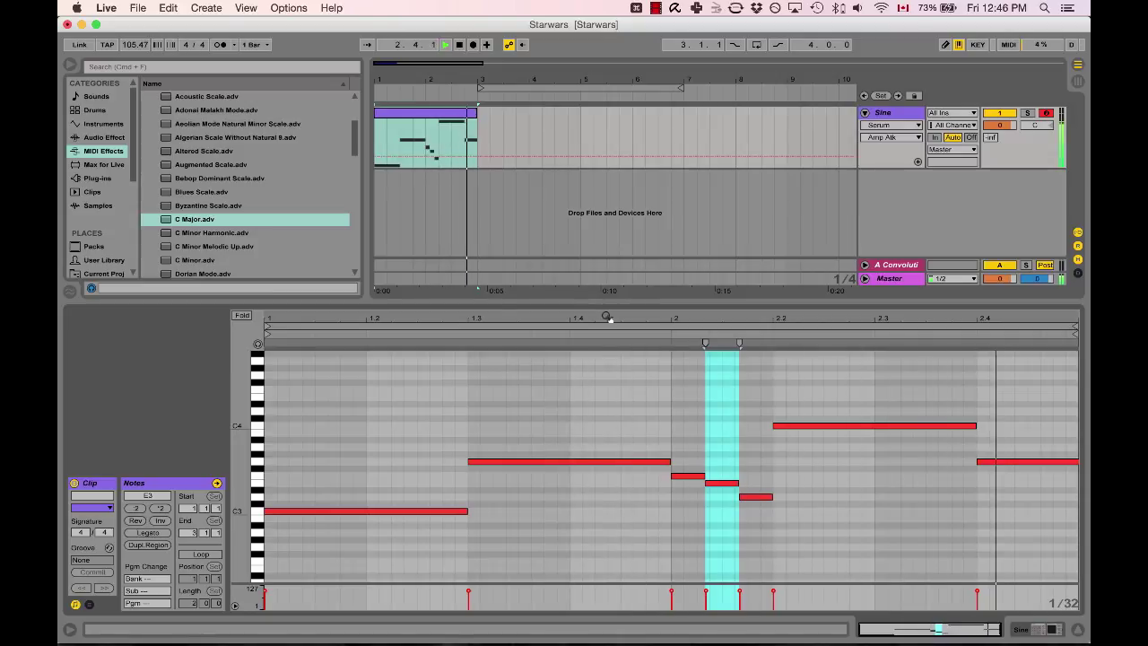
key("space")
Transpose all the notes up three semitones to D#3–D#4 and look at the C Major effect on the track.
left_click(596, 414)
key("super+a")
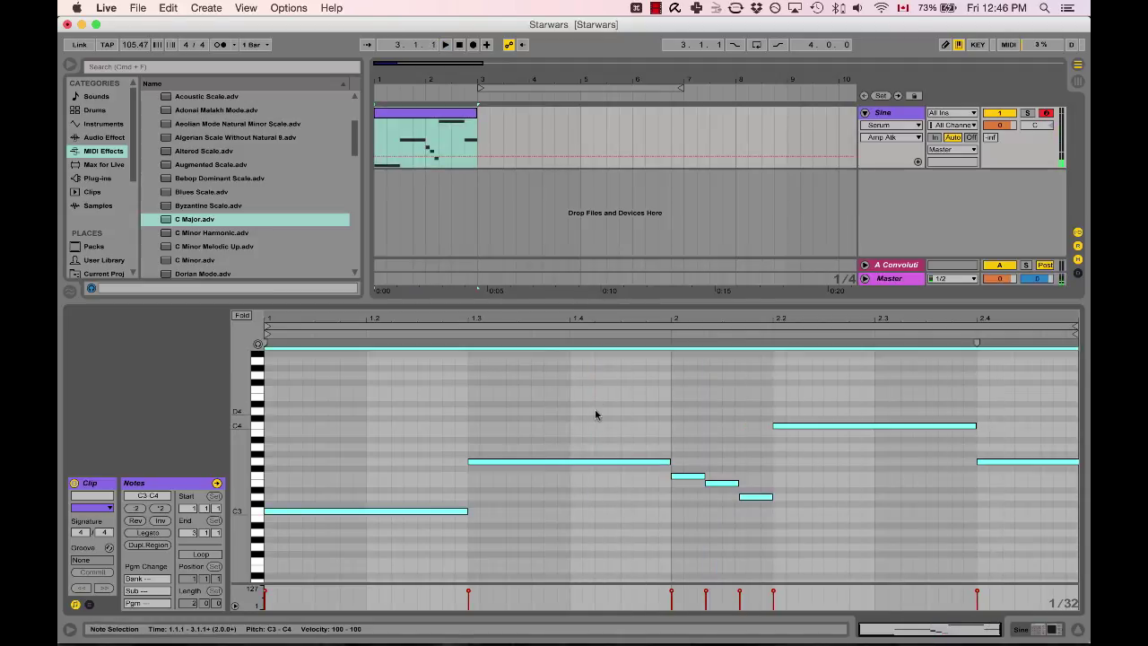
key("Up")
key("Up")
key("Up")
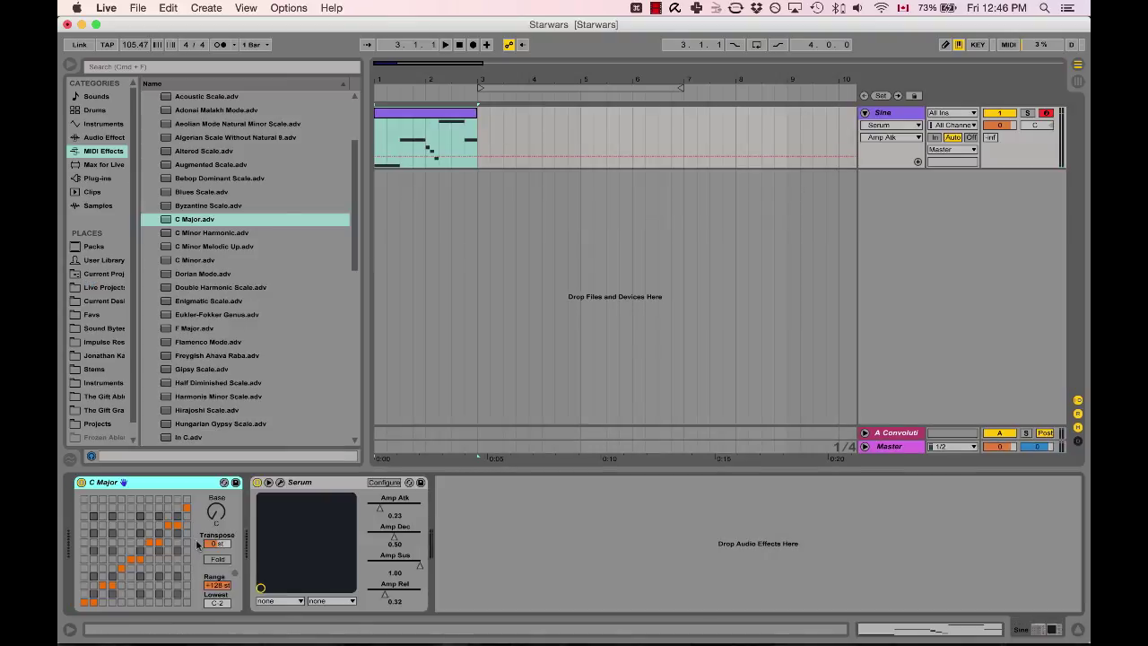
key("shift+Tab")
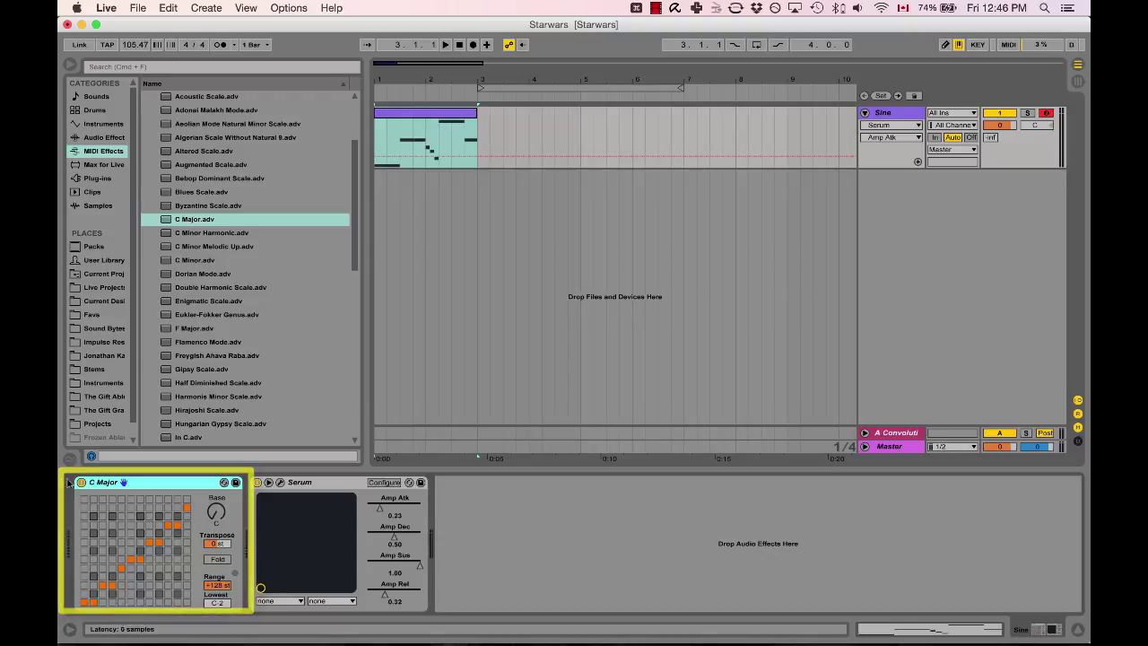
key("shift+Tab")
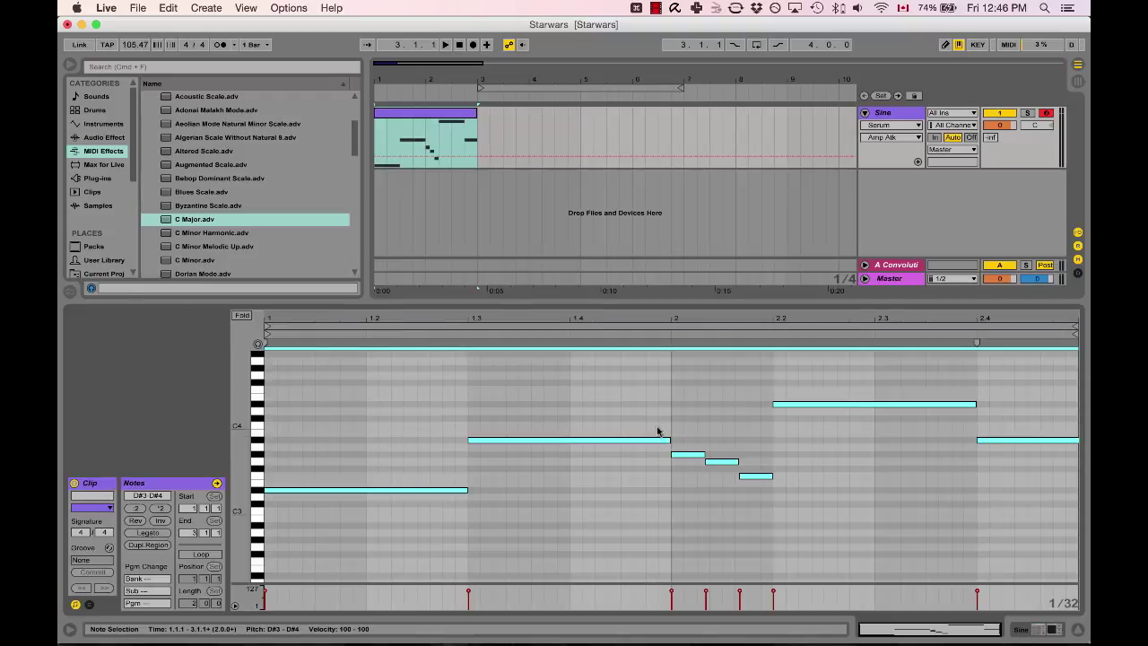
Raise the second short note to A3 and back down, and do the same with the first short note.
left_click(730, 475)
left_click(723, 462)
key("Up")
key("Up")
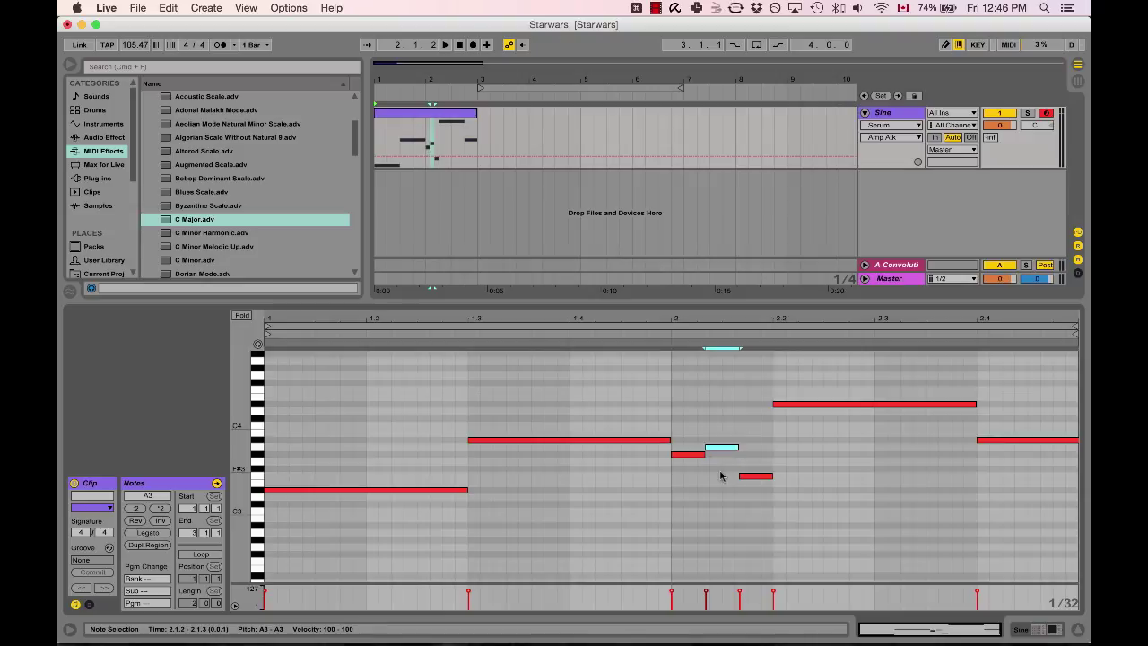
key("Down")
key("Down")
left_click(692, 454)
key("Up")
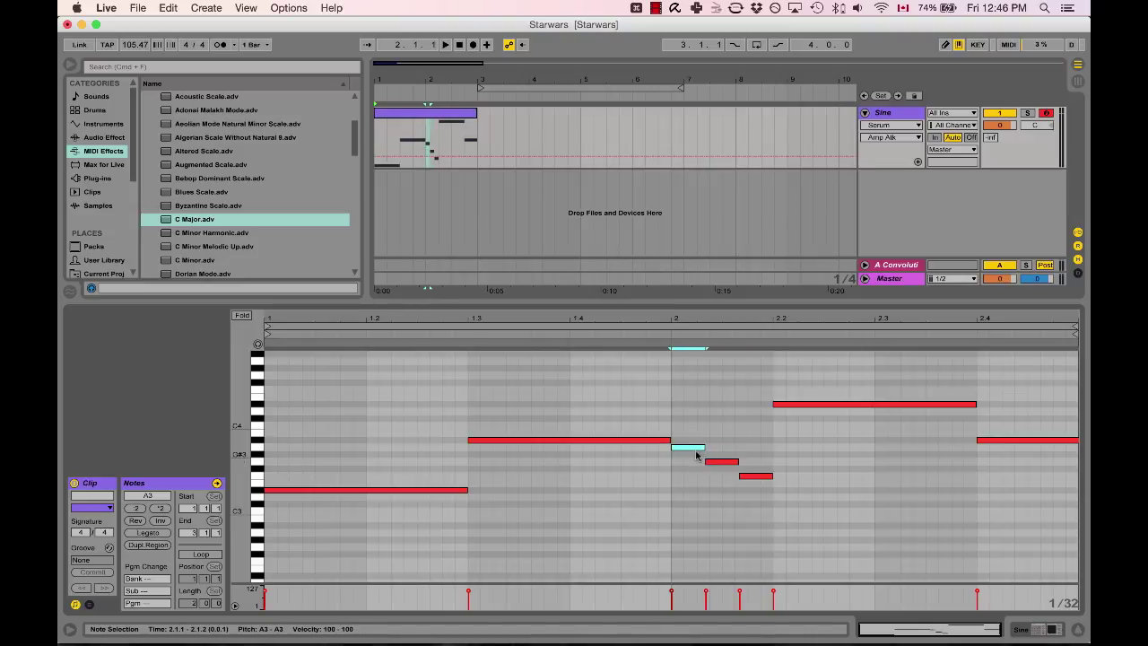
key("Down")
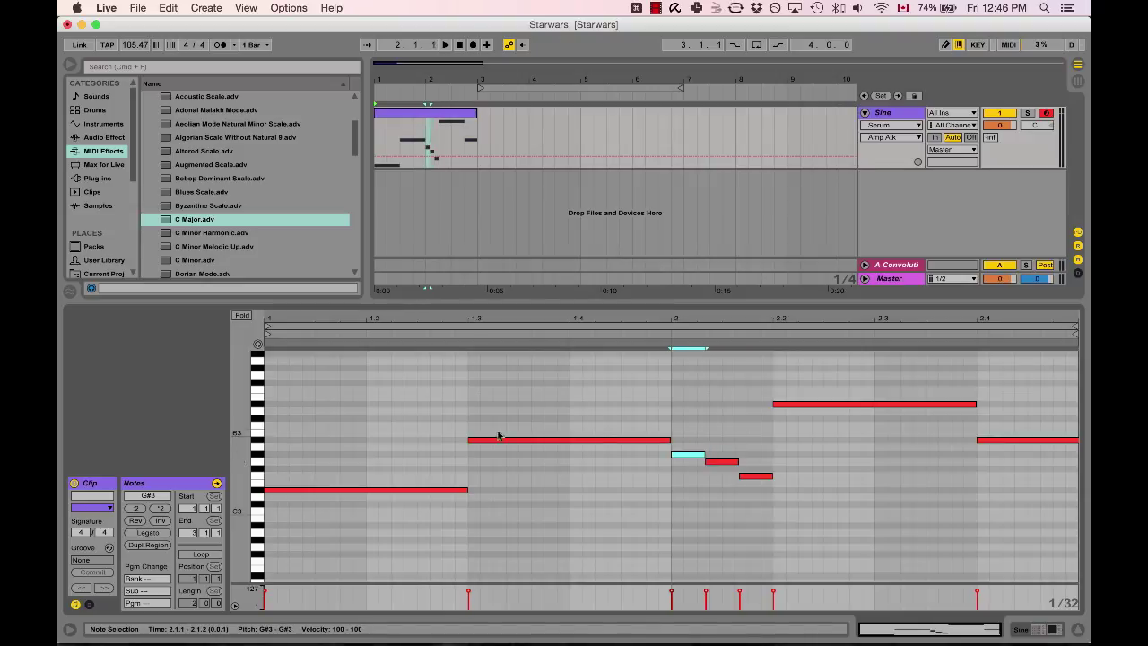
Deselect the notes and play the whole transposed clip from its start.
left_click(442, 420)
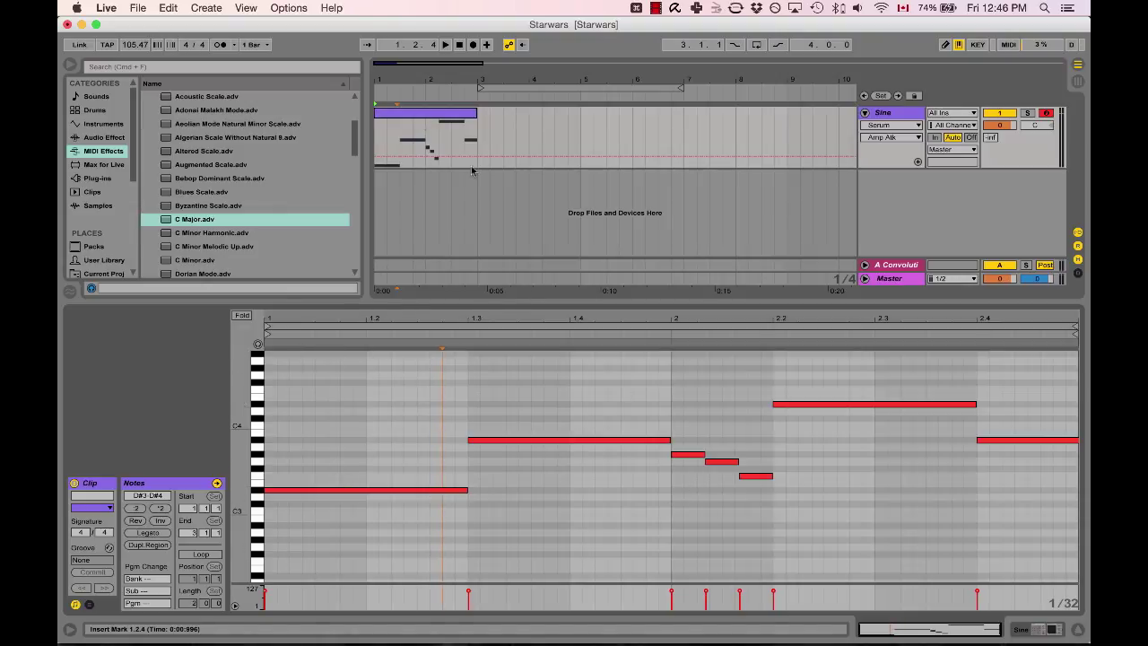
left_click(435, 115)
key("space")
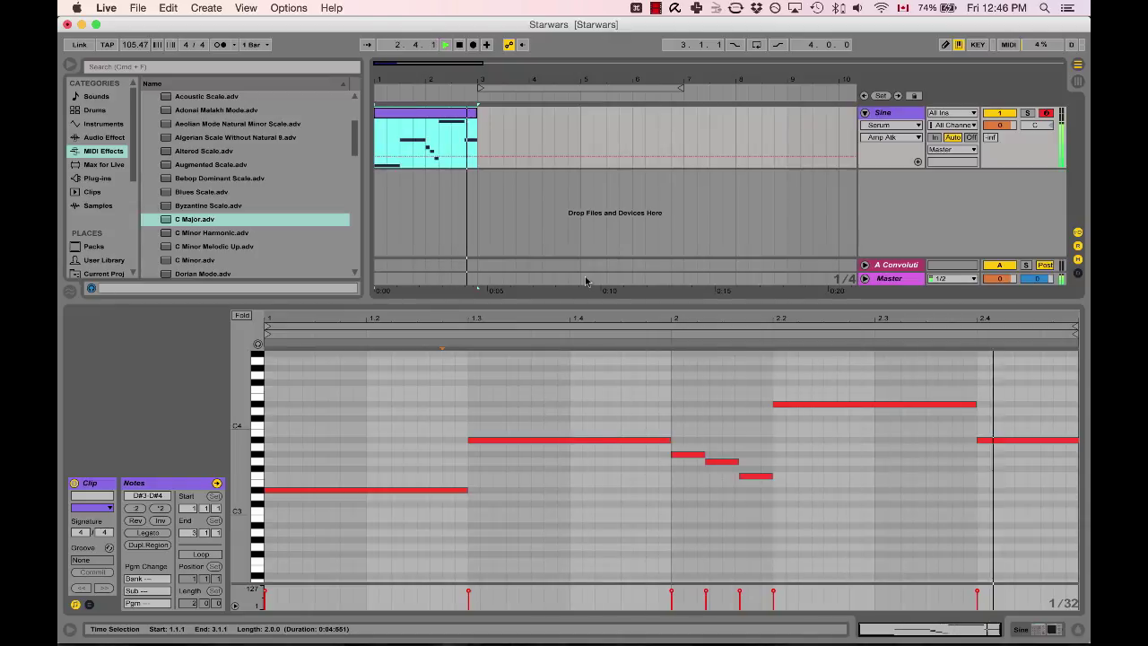
key("space")
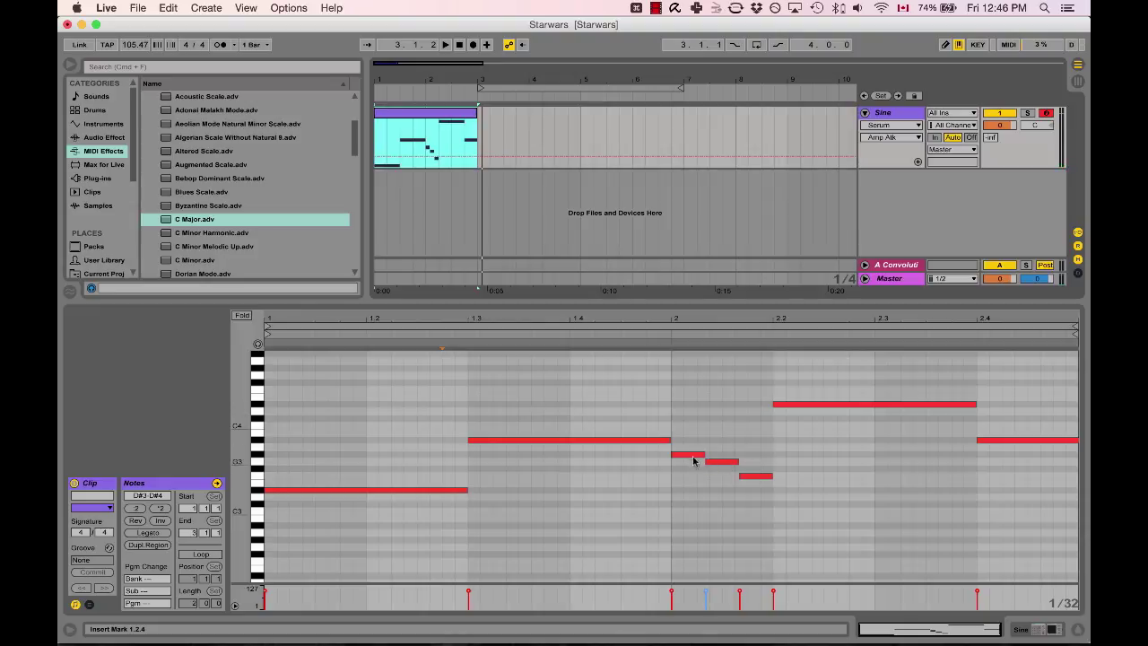
Lower the first short note to G3 and the long notes at 1.3 and 2.2 to A3 and D4, undo this, and play the clip.
left_click_drag(688, 455, 693, 473)
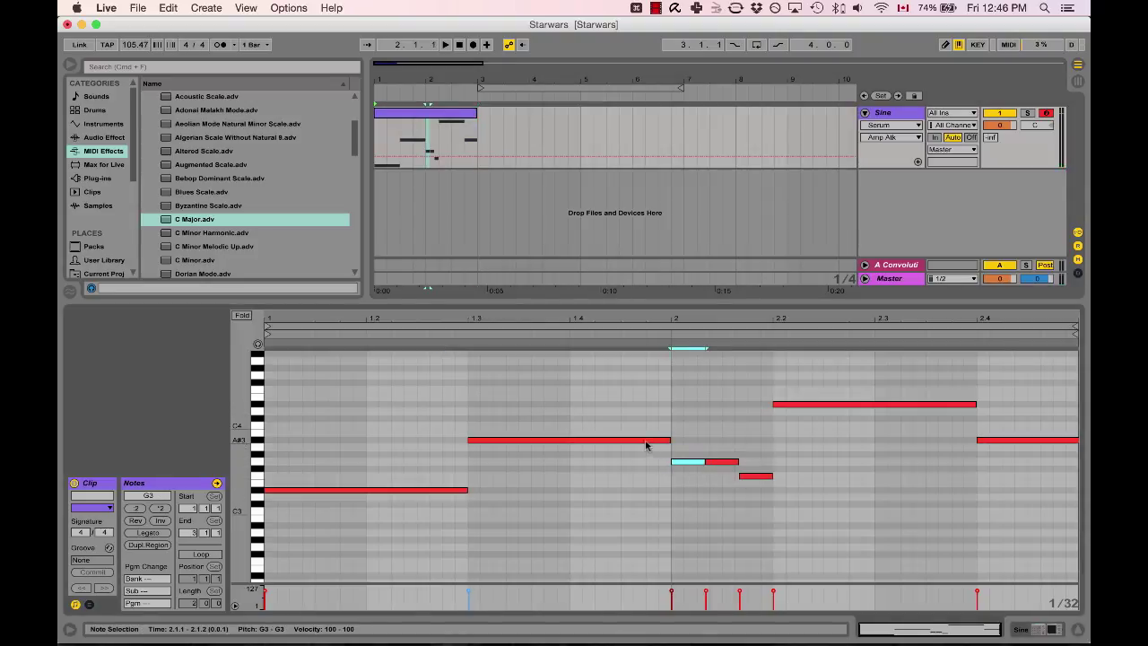
left_click_drag(645, 445, 646, 452)
left_click_drag(794, 403, 795, 411)
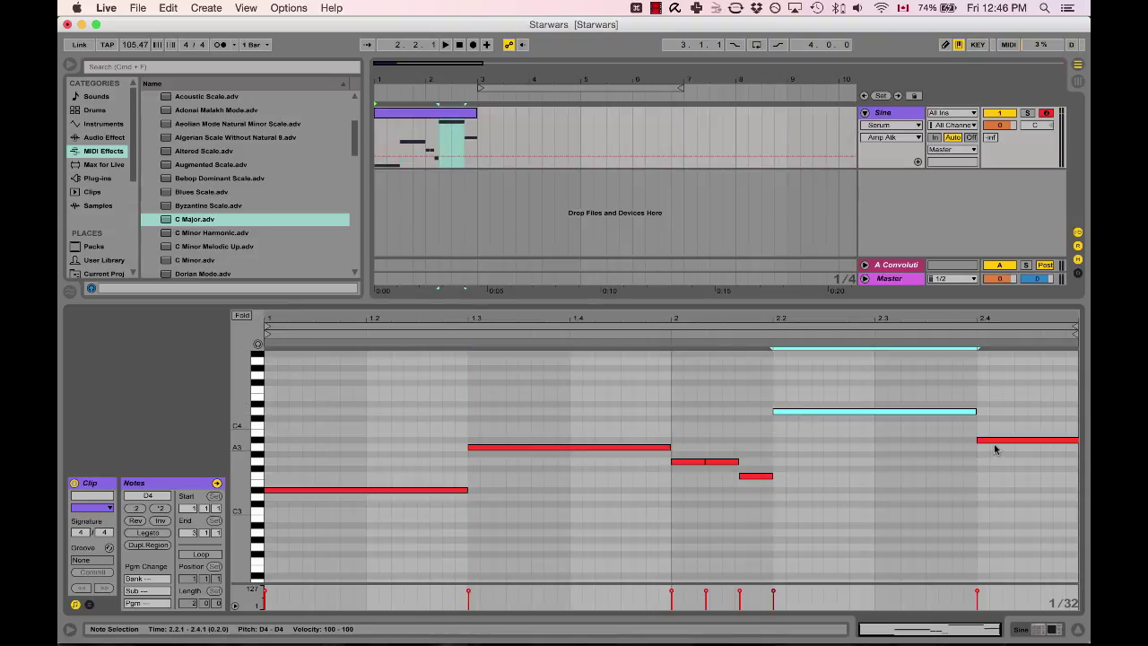
key("super+z")
key("super+z")
key("super+z")
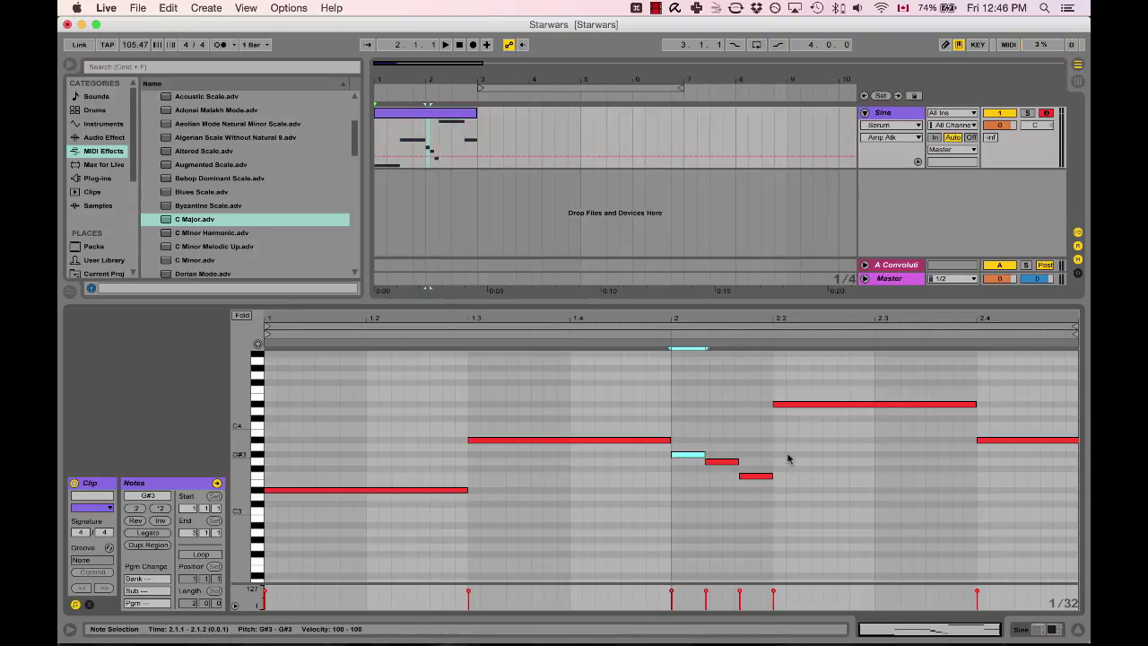
key("space")
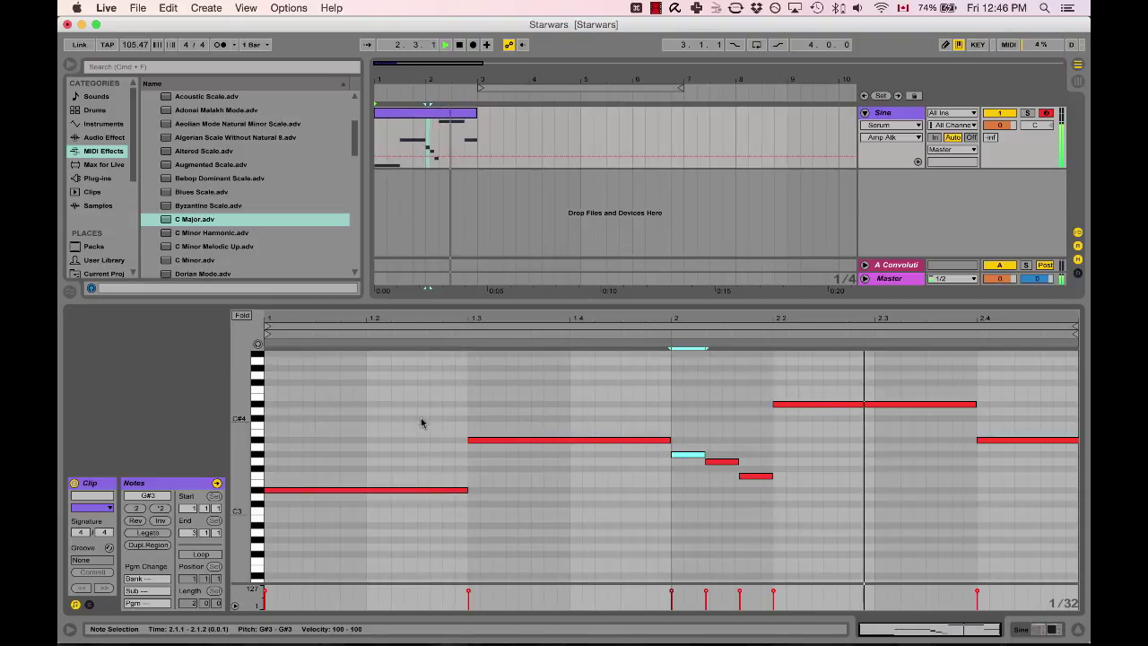
left_click_drag(687, 454, 685, 460)
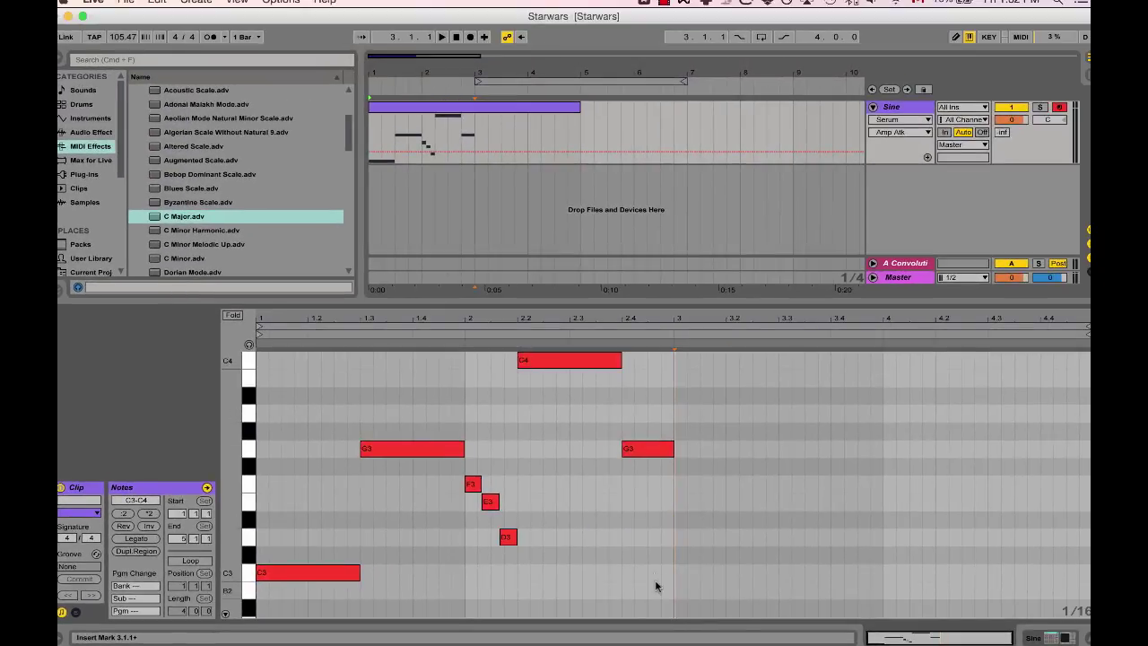
Reverse all the notes of the C3–C4 melody and undo the reversal.
left_click_drag(277, 351, 648, 580)
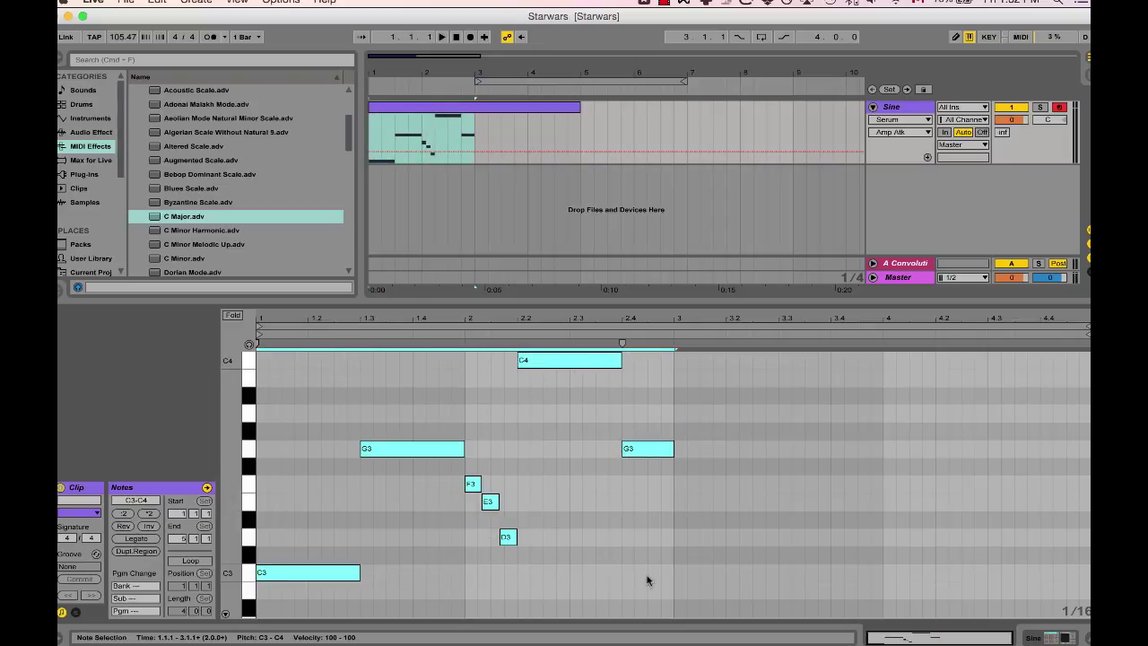
left_click(122, 526)
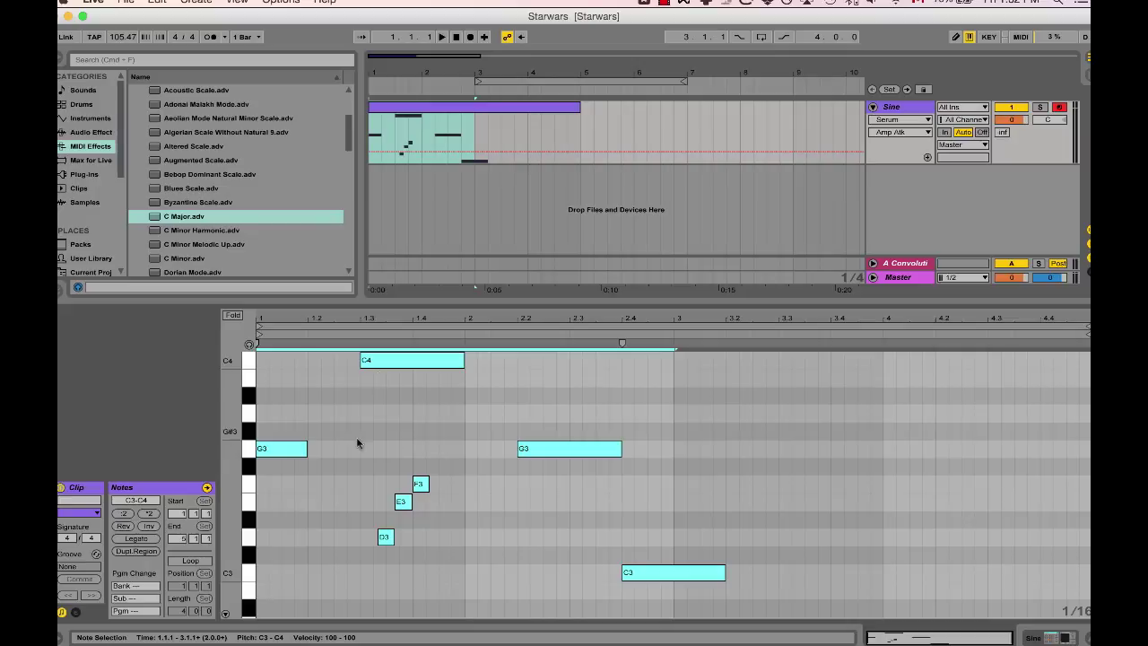
key("super+z")
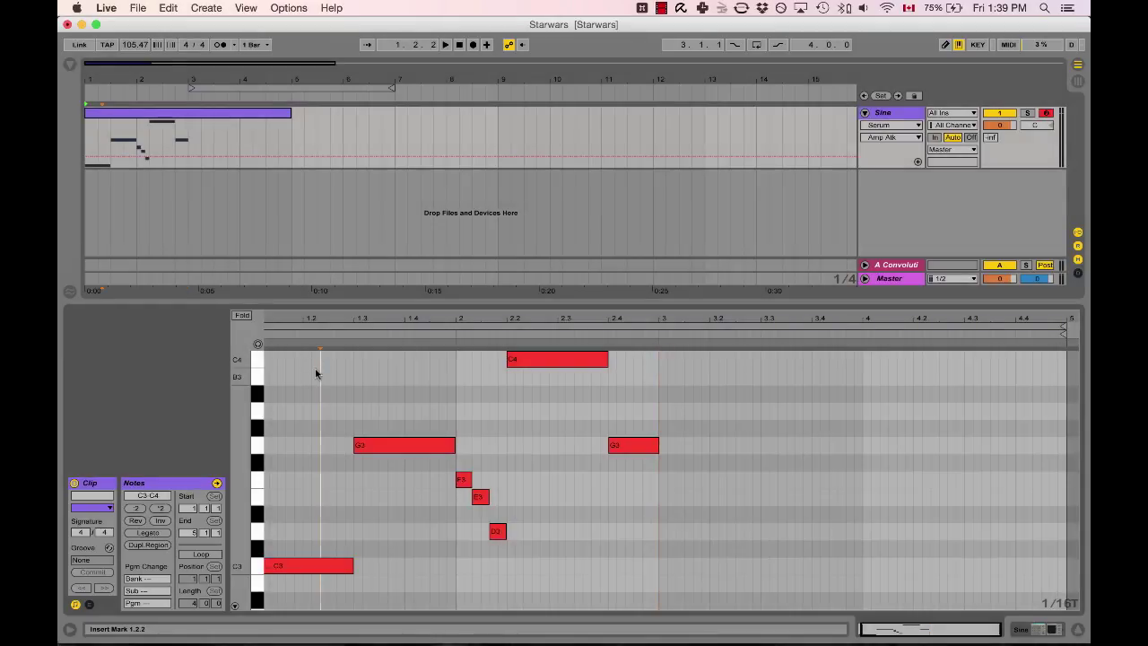
Duplicate all the melody notes from bars 1–2 into bars 3–4.
key("super+a")
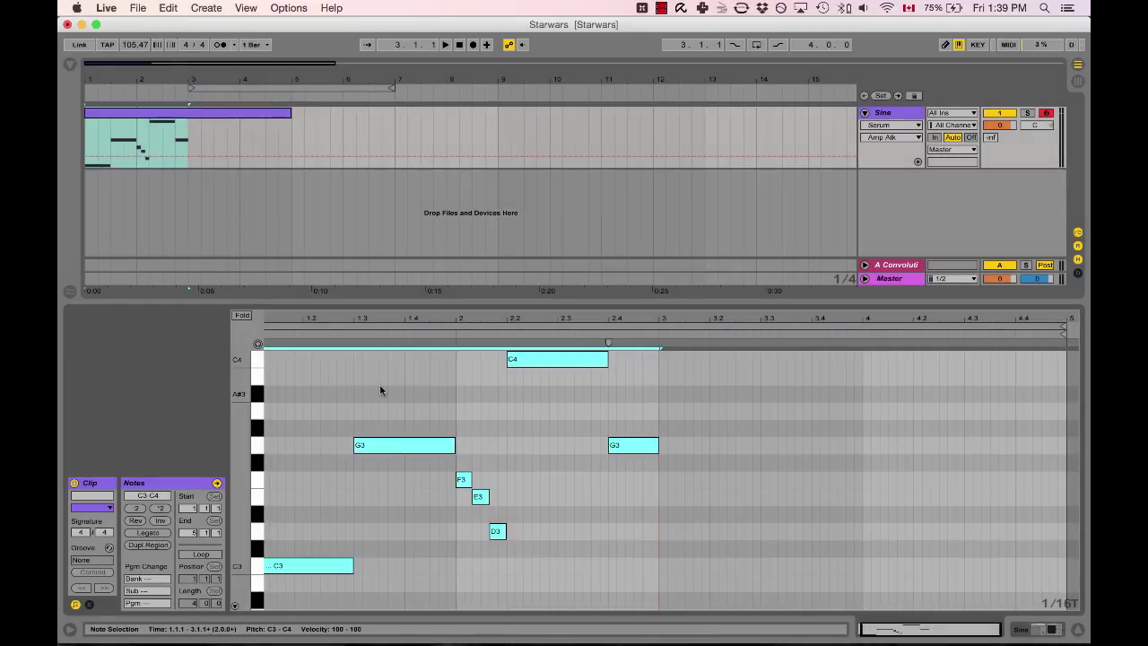
key("super+d")
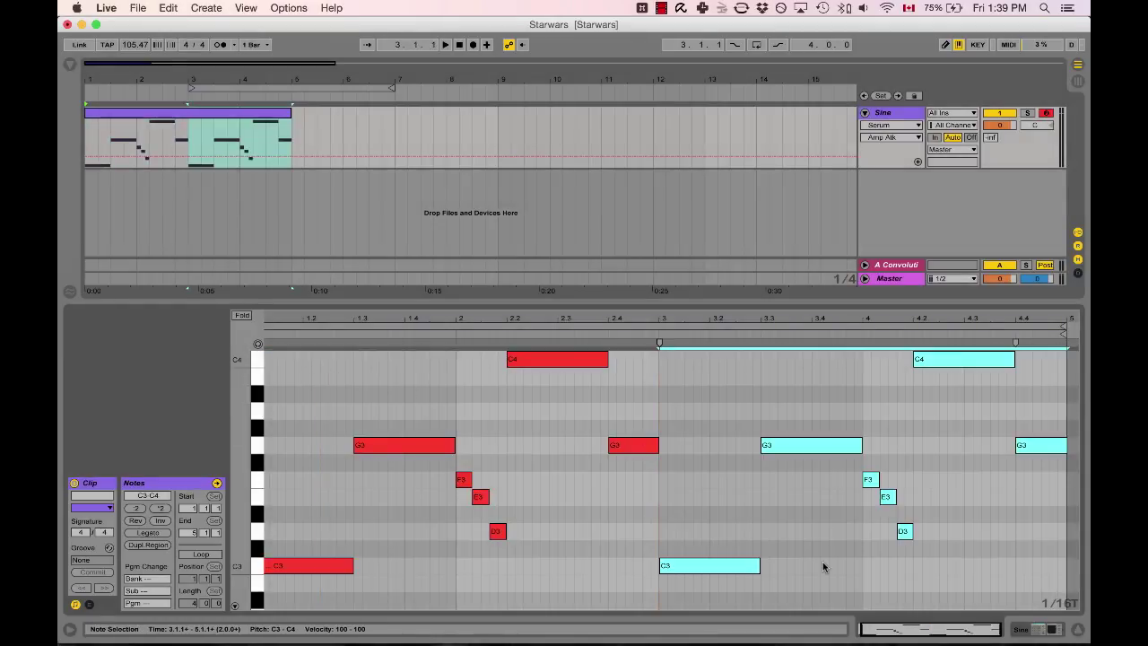
left_click(821, 534)
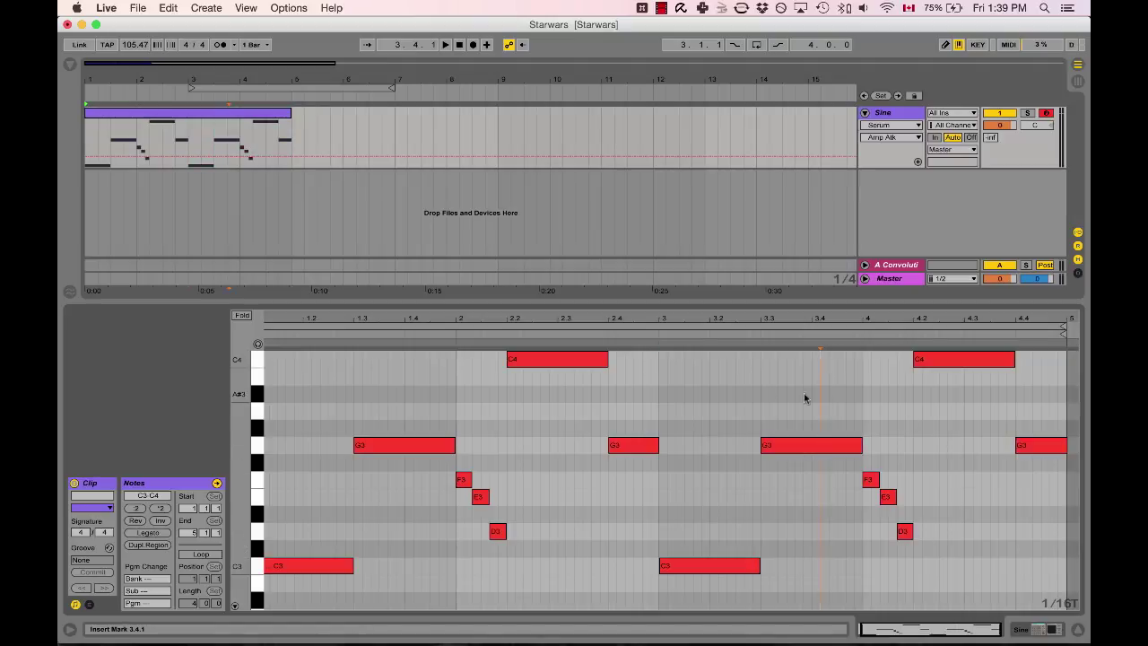
Reverse only the duplicated notes in bars 3–4.
left_click_drag(694, 367, 1033, 574)
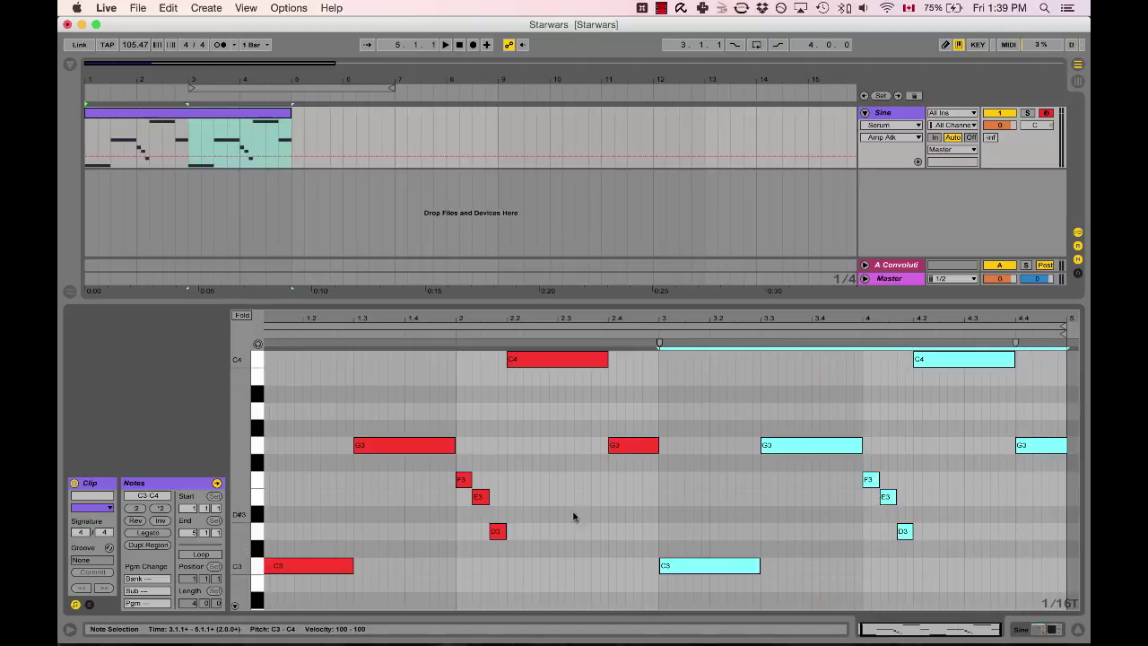
left_click(141, 522)
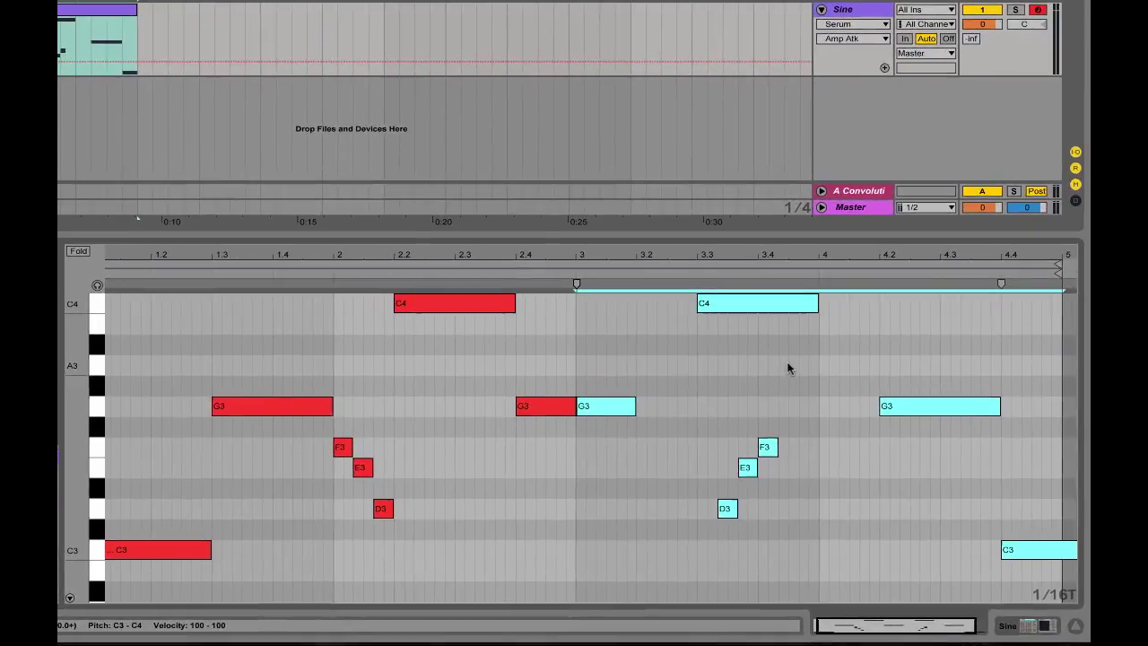
left_click(712, 333)
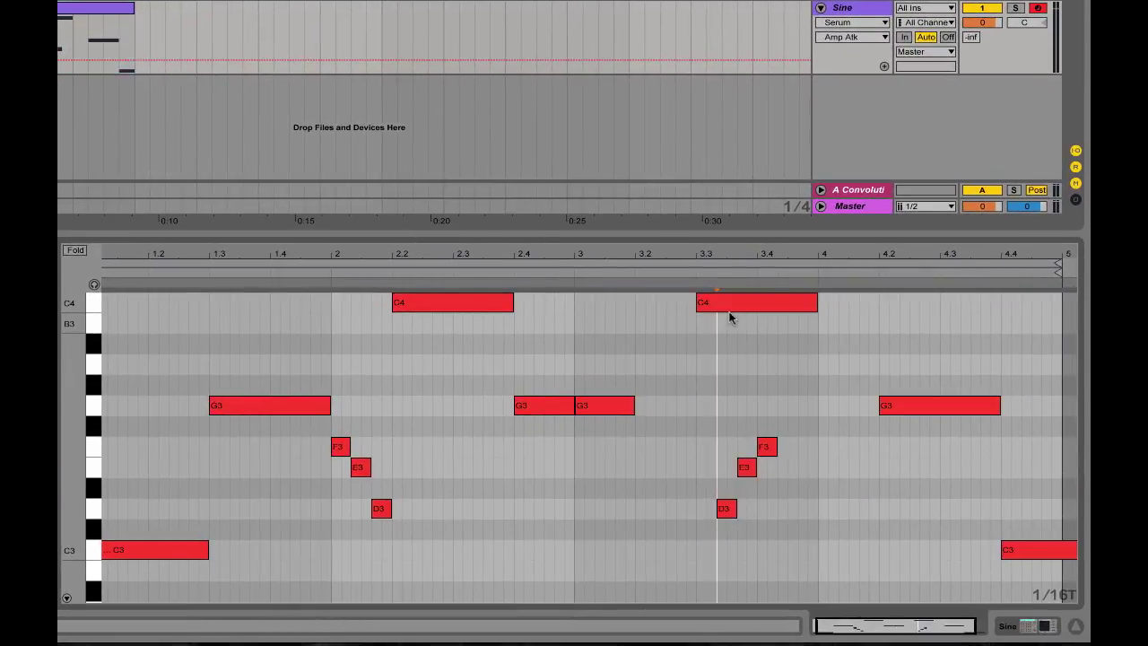
Move the reversed C4 note earlier so that it starts at 3.2, directly after the short G3.
left_click(738, 308)
key("Left")
key("Left")
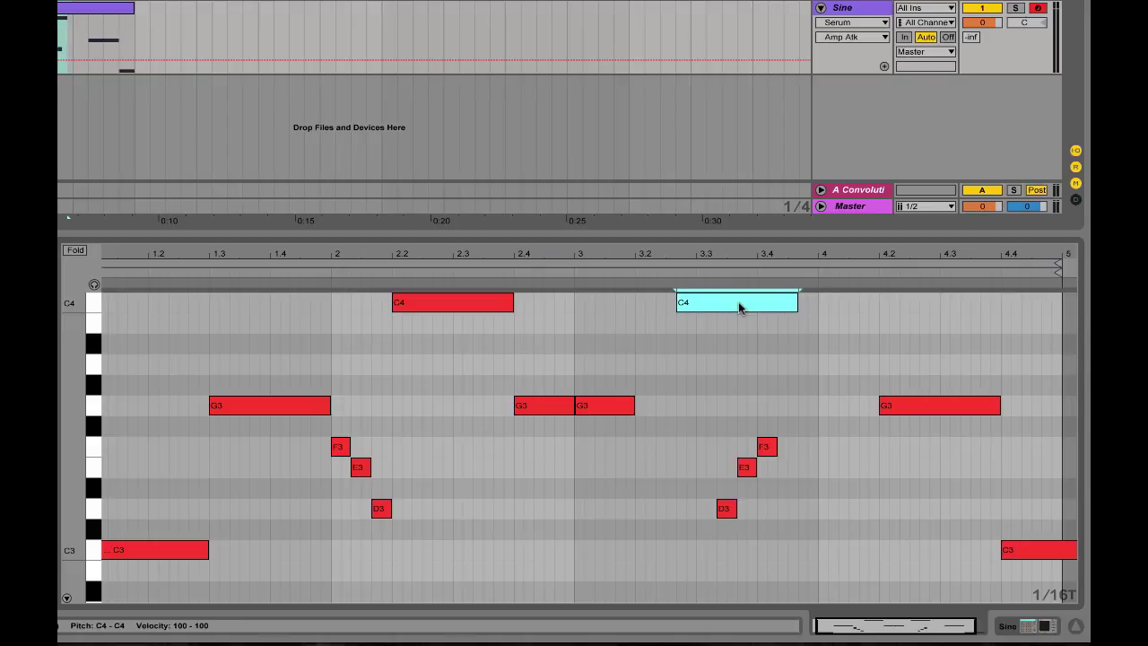
key("Left")
key("Left")
key("Left")
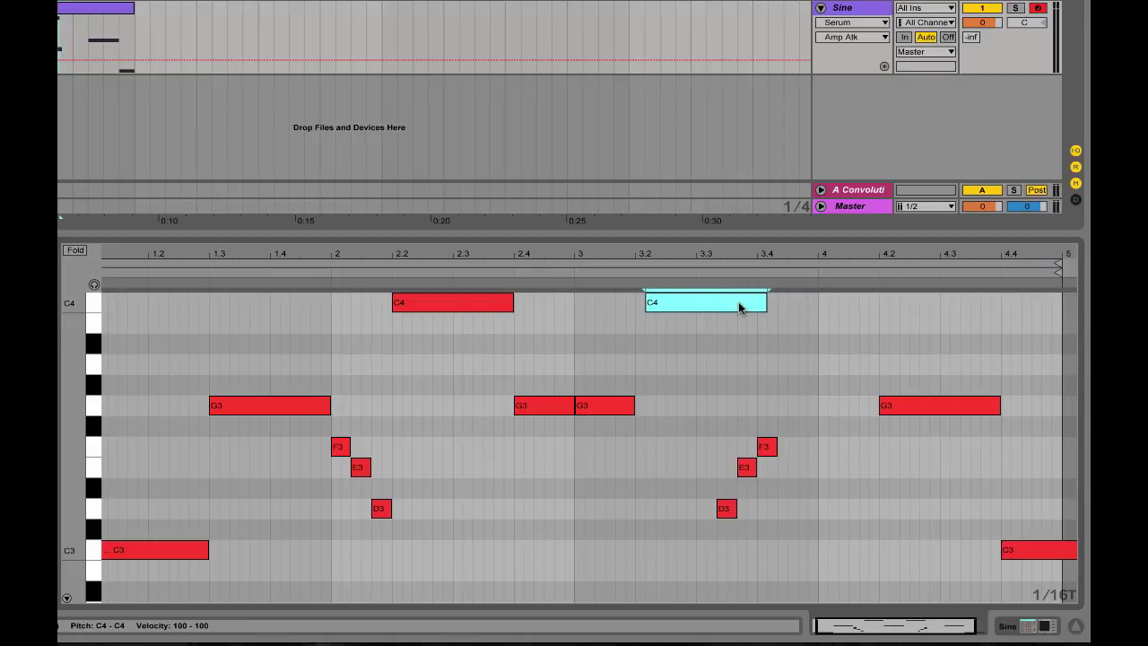
key("Left")
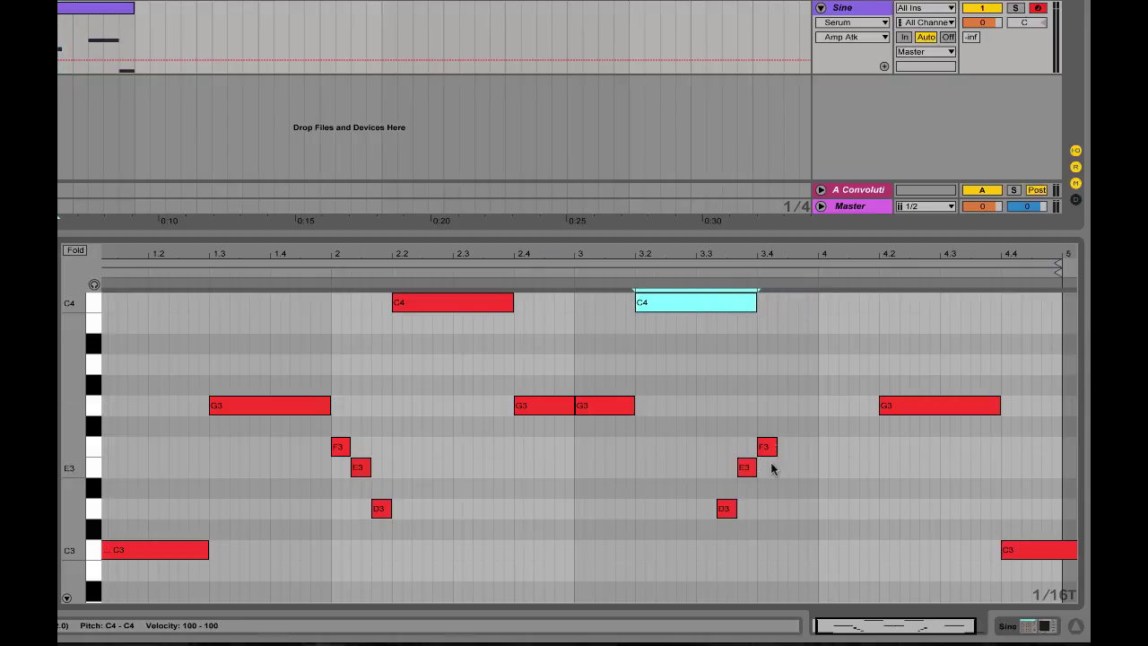
Move the reversed D3, E3 and F3 triplet notes in bar 3 later so the group starts at 3.4, directly after the C4.
left_click_drag(715, 423, 801, 507)
key("Right")
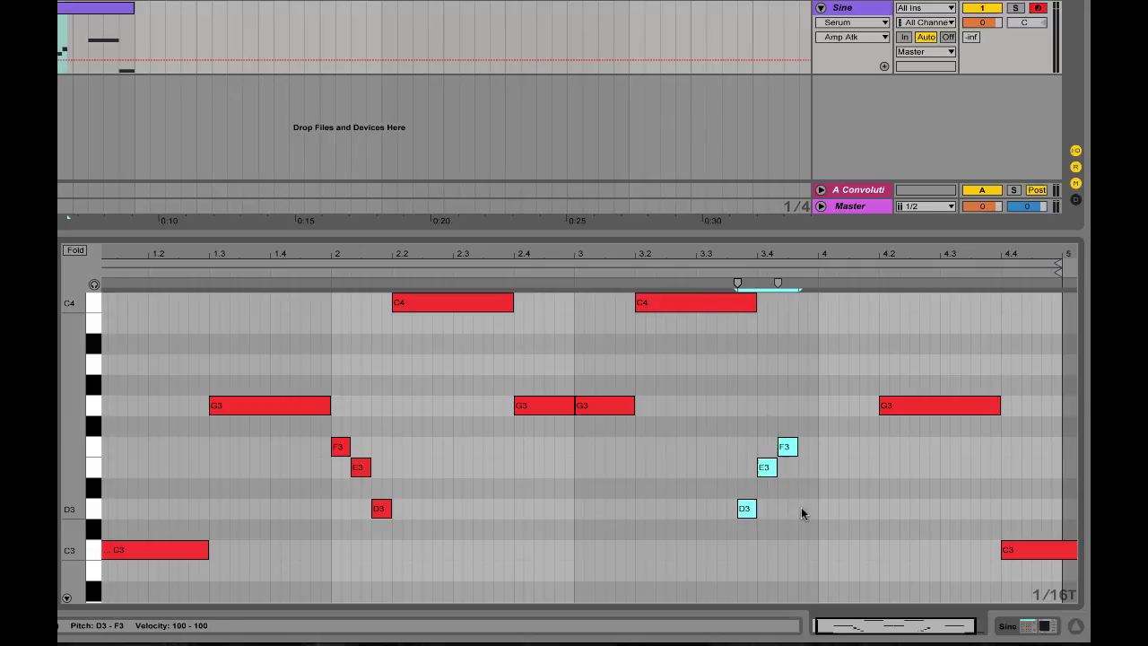
key("Right")
key("Right")
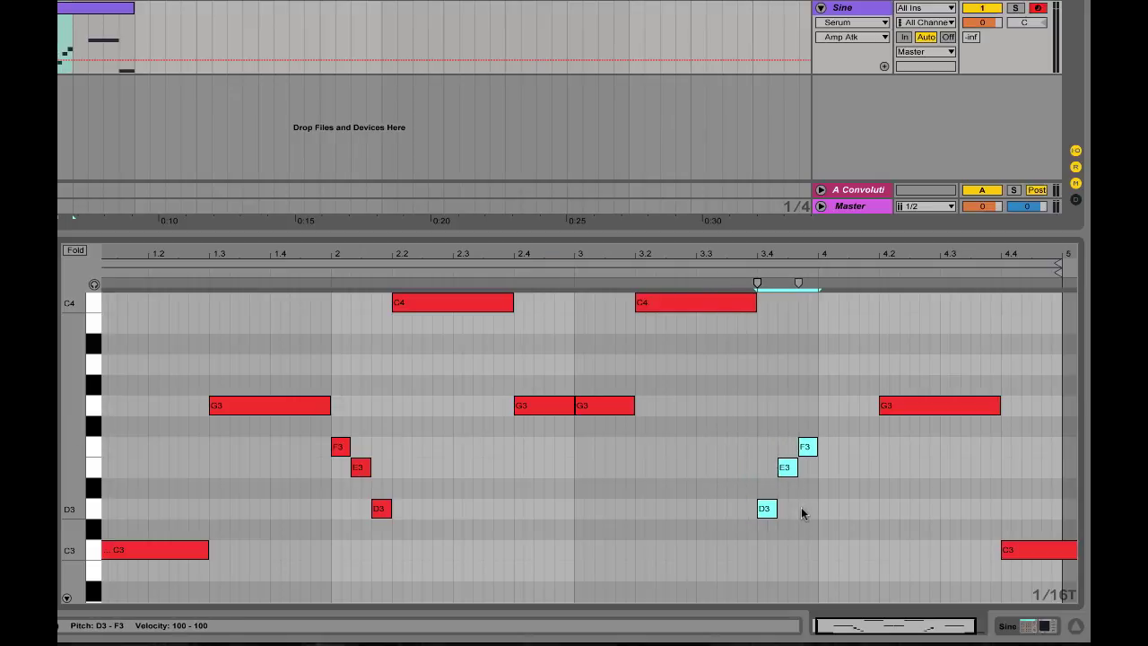
Move the final G3 and C3 notes earlier together so the G3 starts at bar 4, and play back the mirrored melody.
left_click(938, 405)
left_click_drag(1024, 492, 1032, 549)
key("Left")
key("Left")
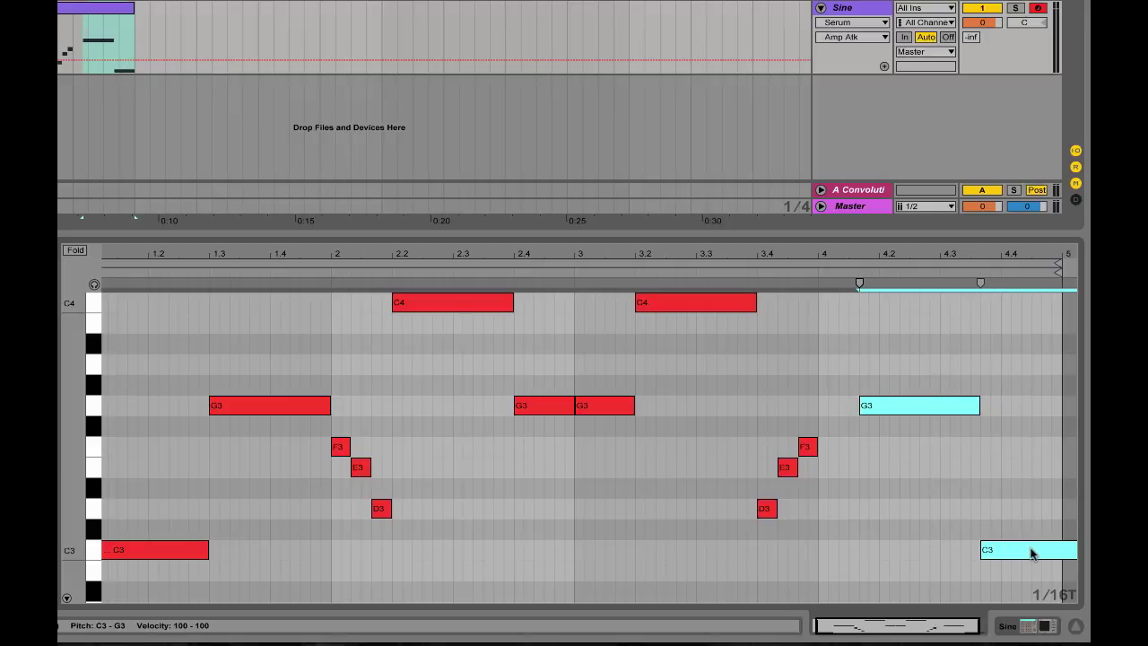
key("Left")
key("Left")
key("Left")
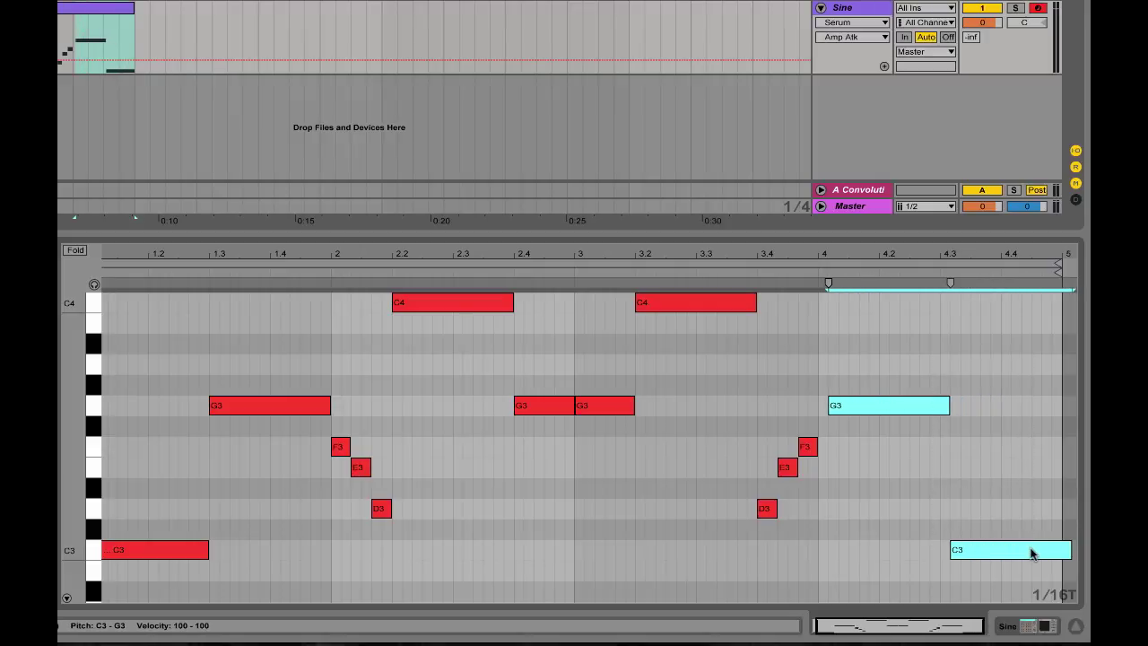
key("Left")
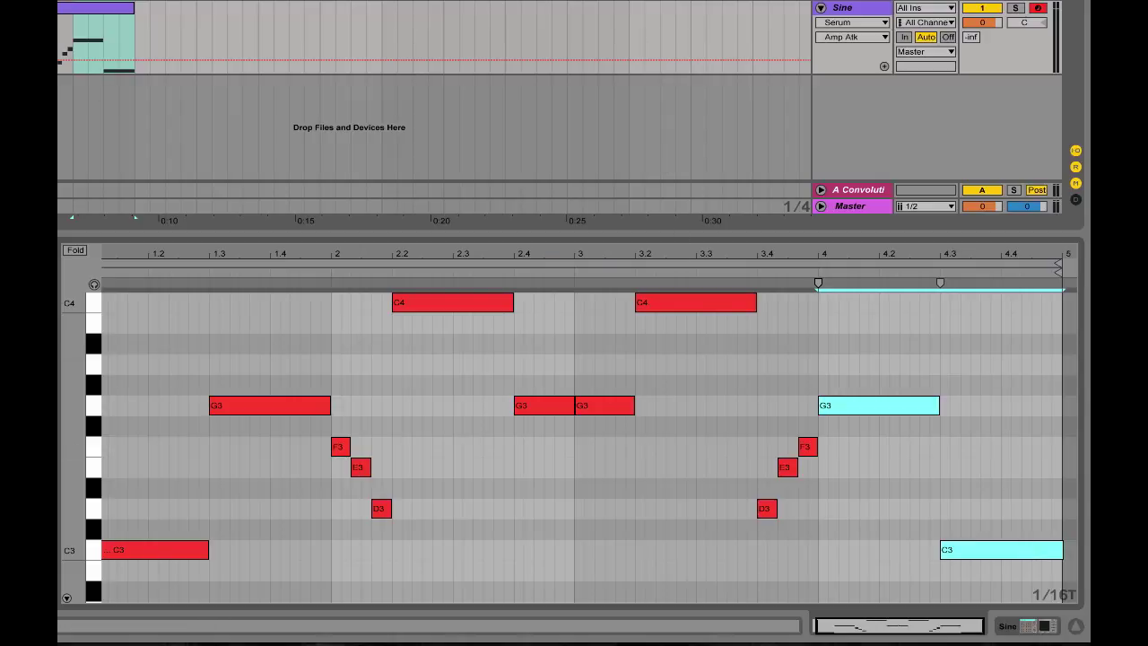
key("space")
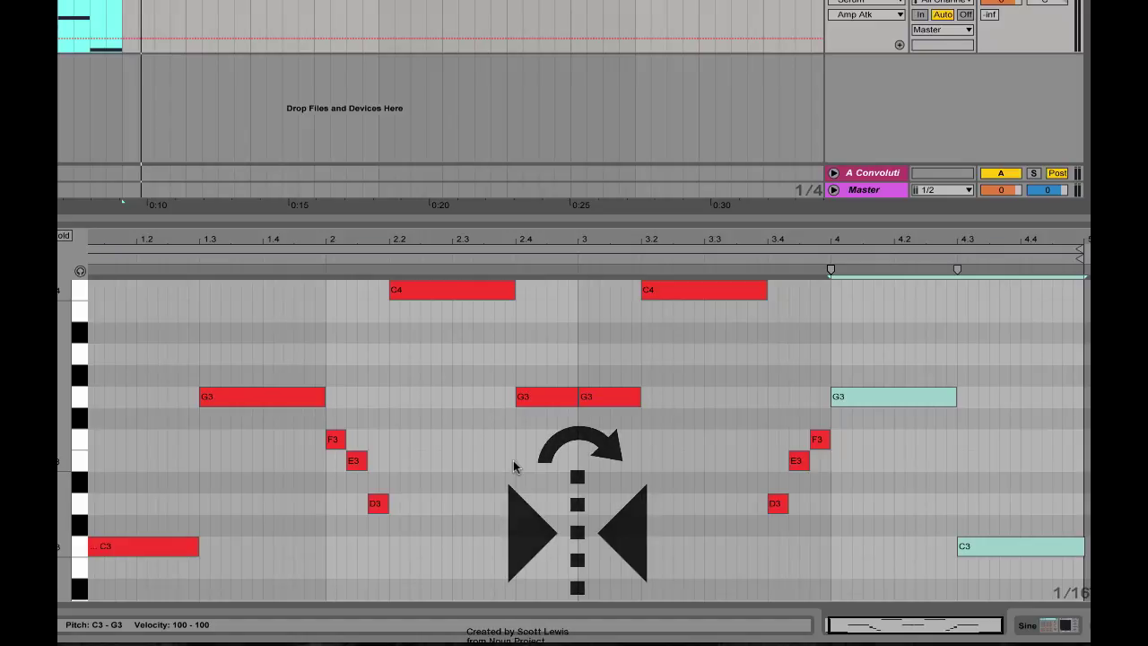
key("space")
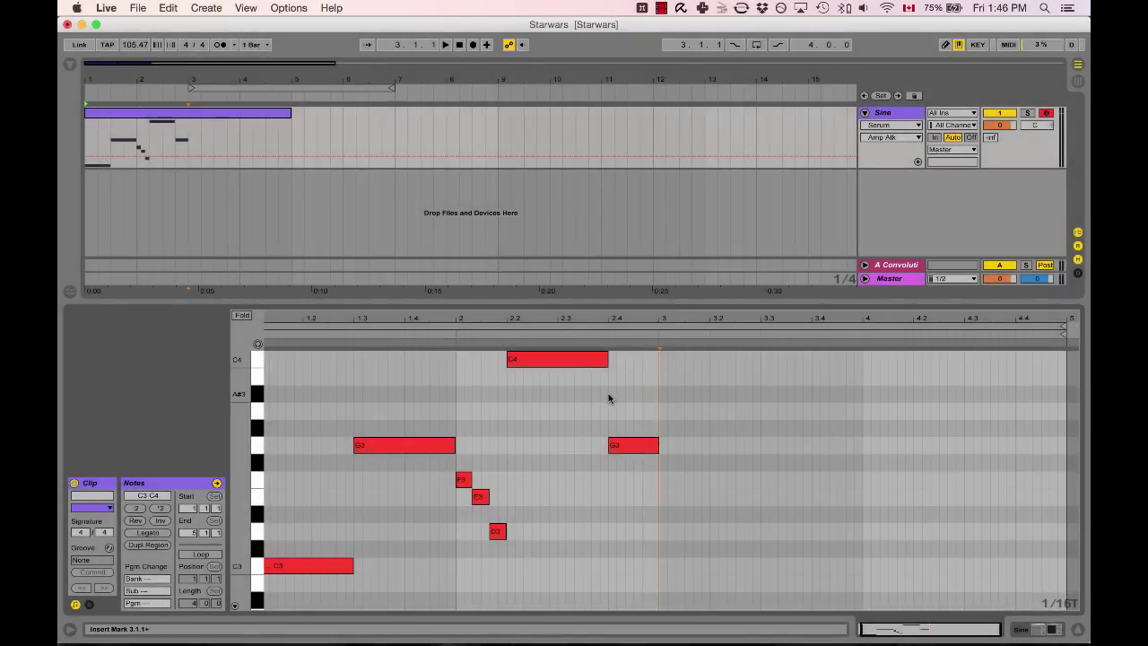
Invert all the notes of the original melody and raise the resulting G#3 and A#3 by one semitone.
left_click(608, 393)
key("super+a")
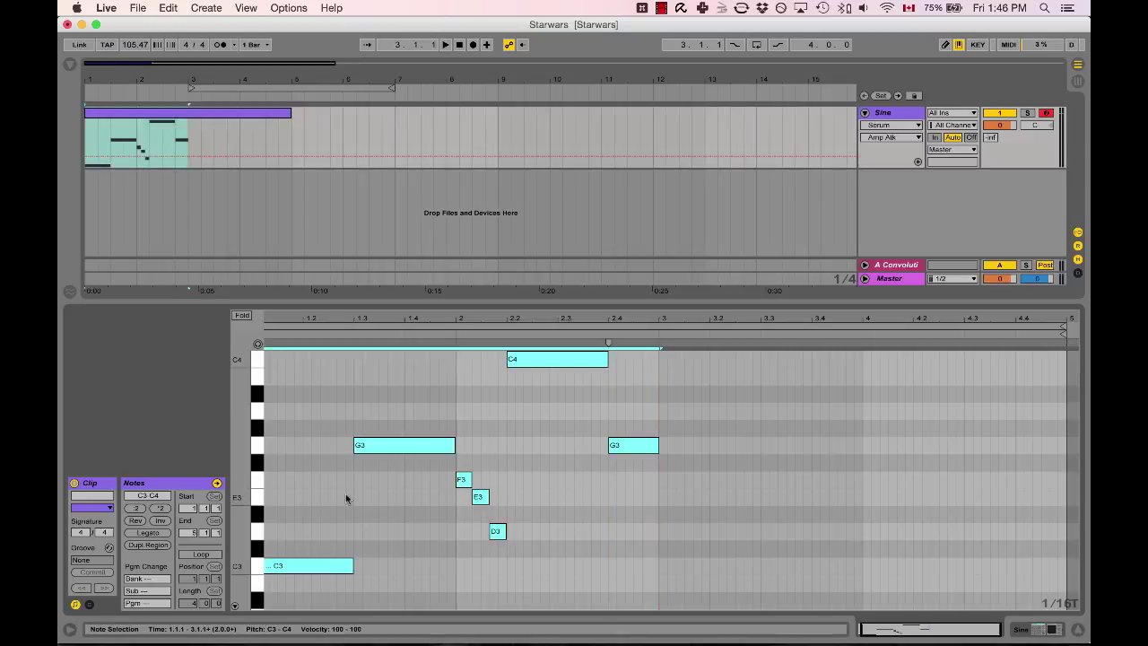
left_click(159, 521)
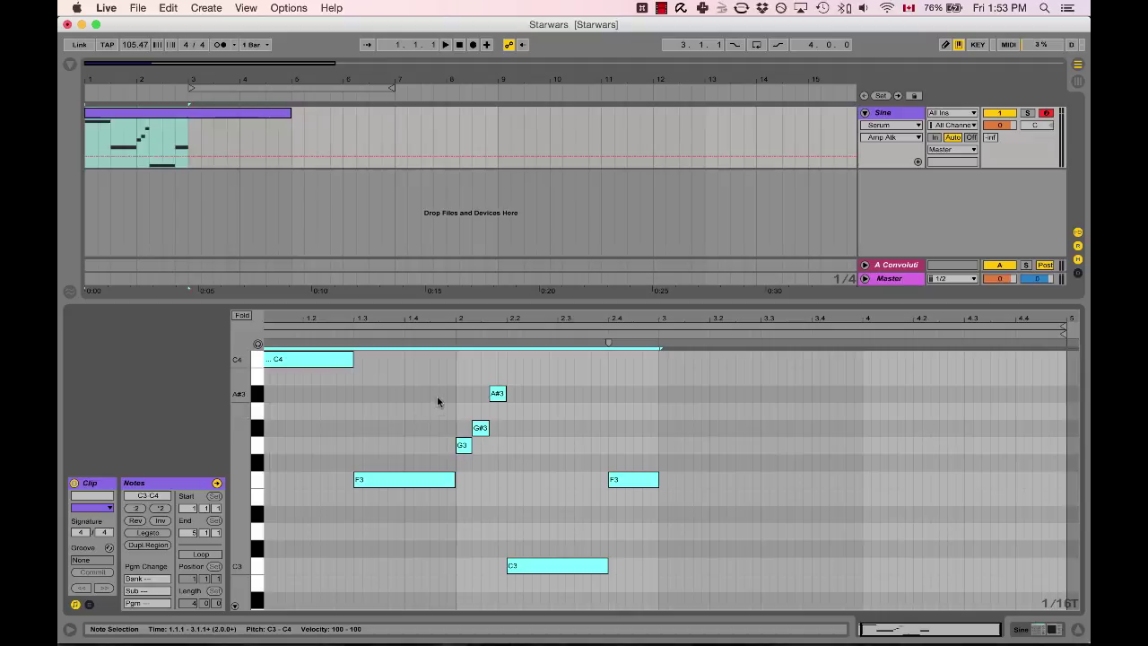
left_click_drag(461, 371, 513, 437)
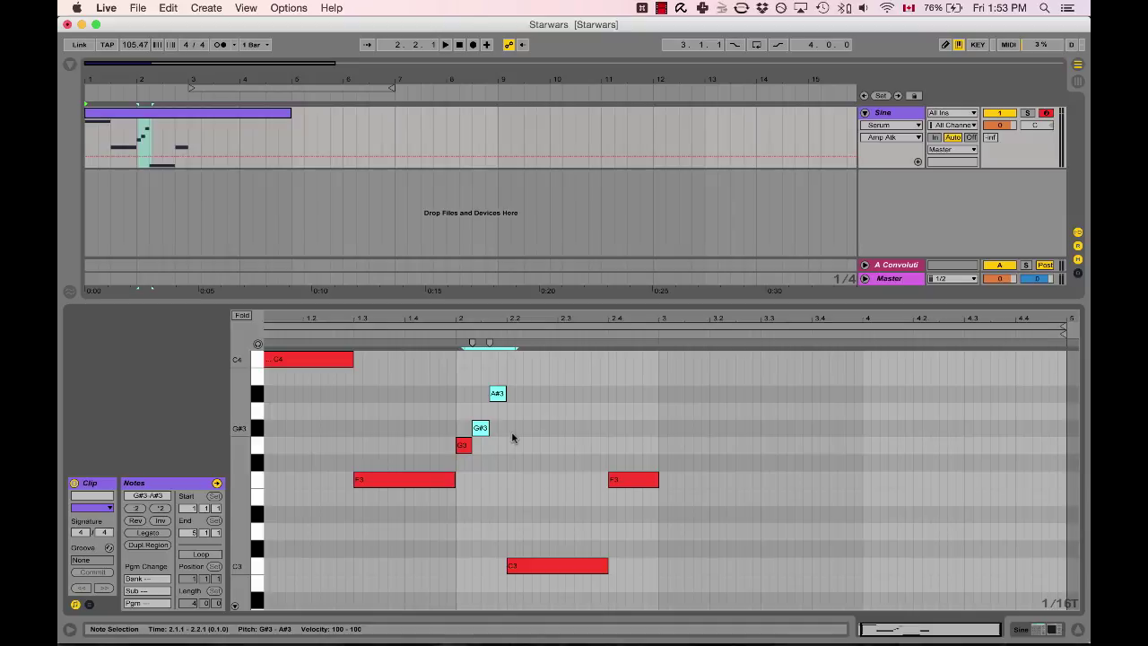
key("Up")
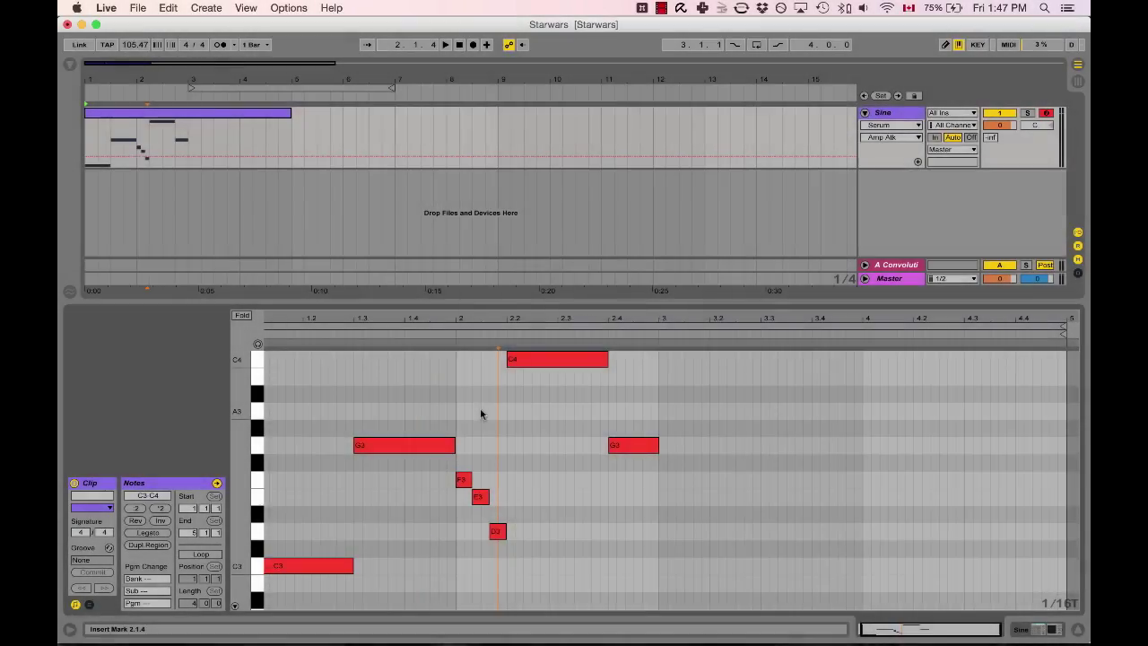
Invert all the melody notes vertically and invert them back to the original order.
left_click(447, 418)
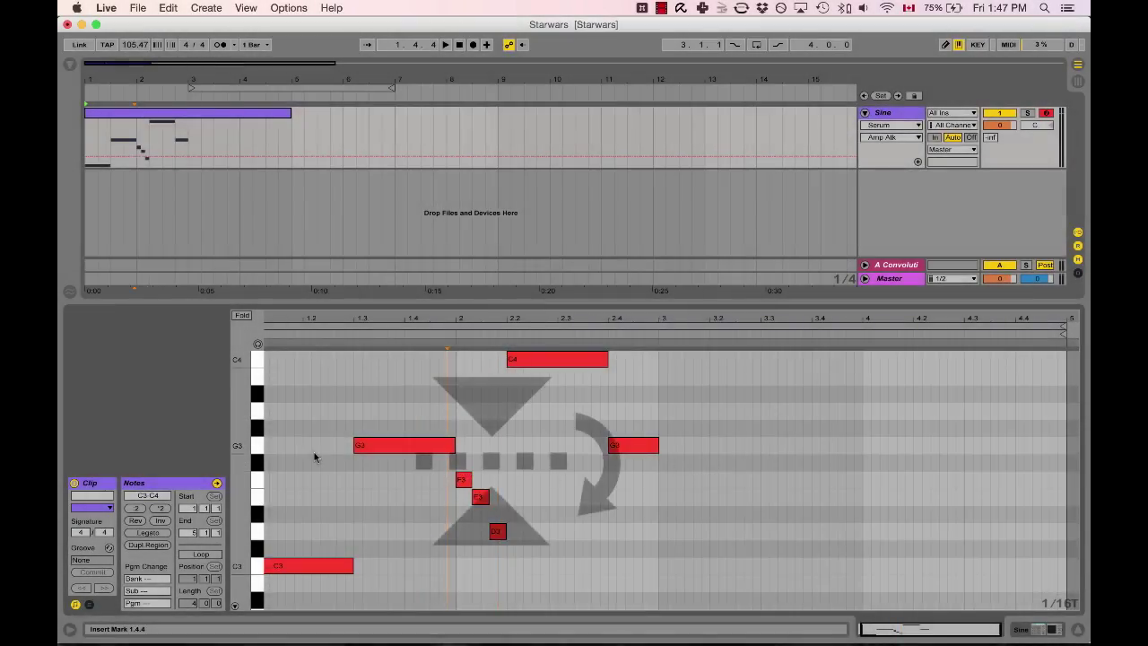
key("super+a")
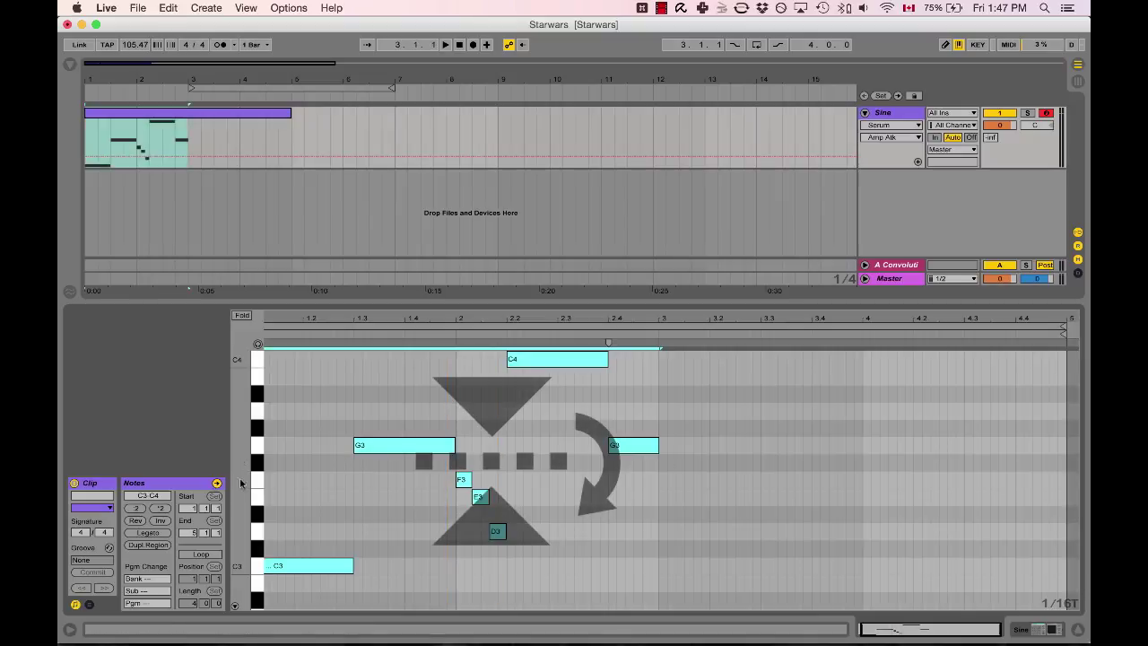
left_click(165, 520)
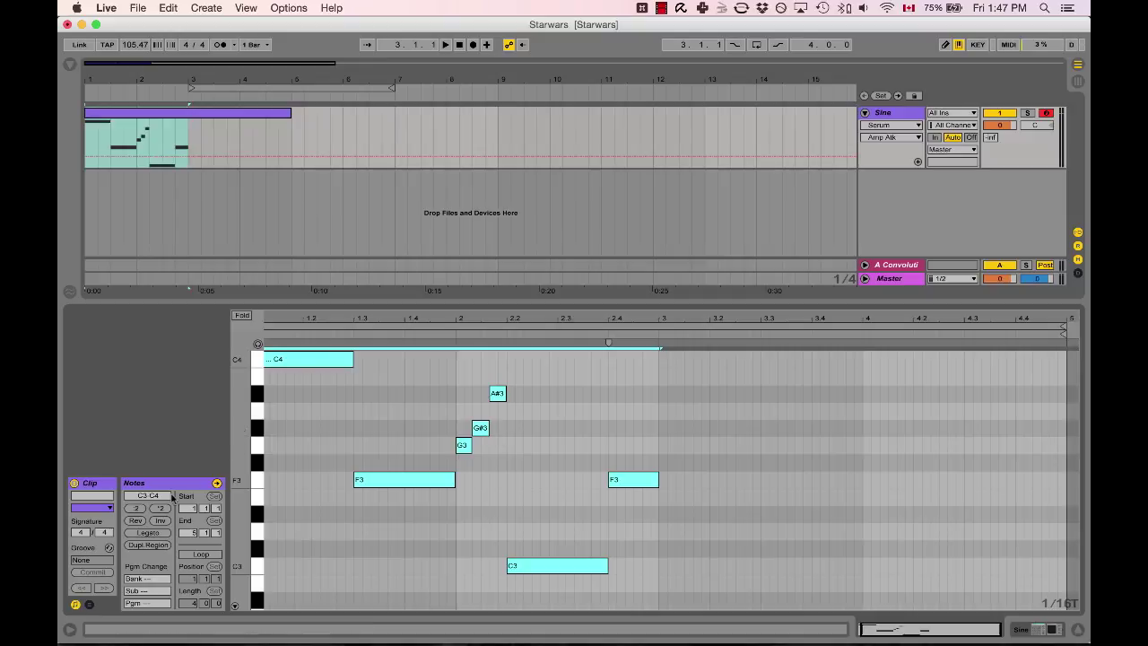
left_click(160, 521)
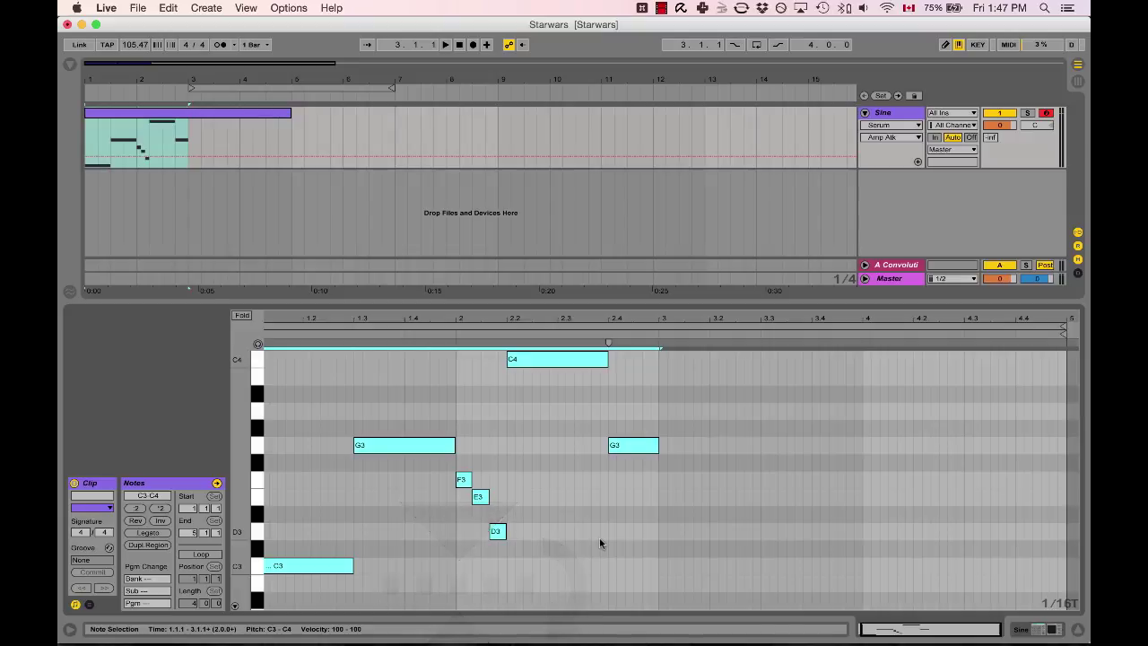
Lower the inverted melody's A3 note to G#3 and invert all the notes again to restore the original melody.
left_click(659, 347)
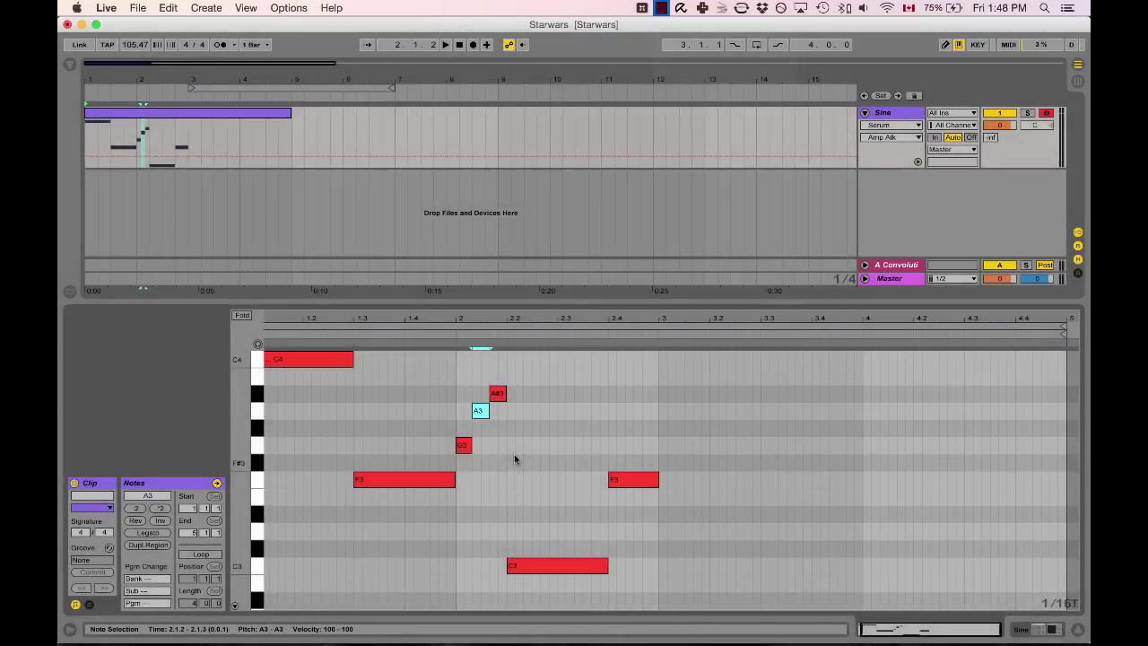
key("Down")
key("ctrl+a")
left_click(160, 520)
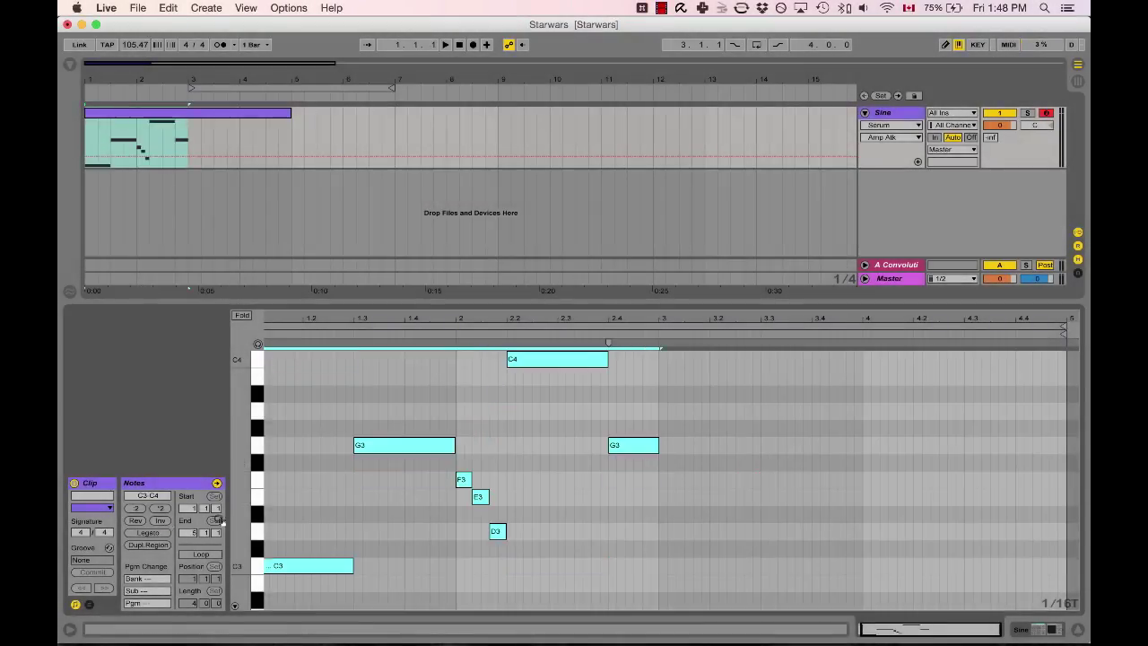
Duplicate the whole melody into bars 3–4 and invert only the duplicated notes.
key("ctrl+d")
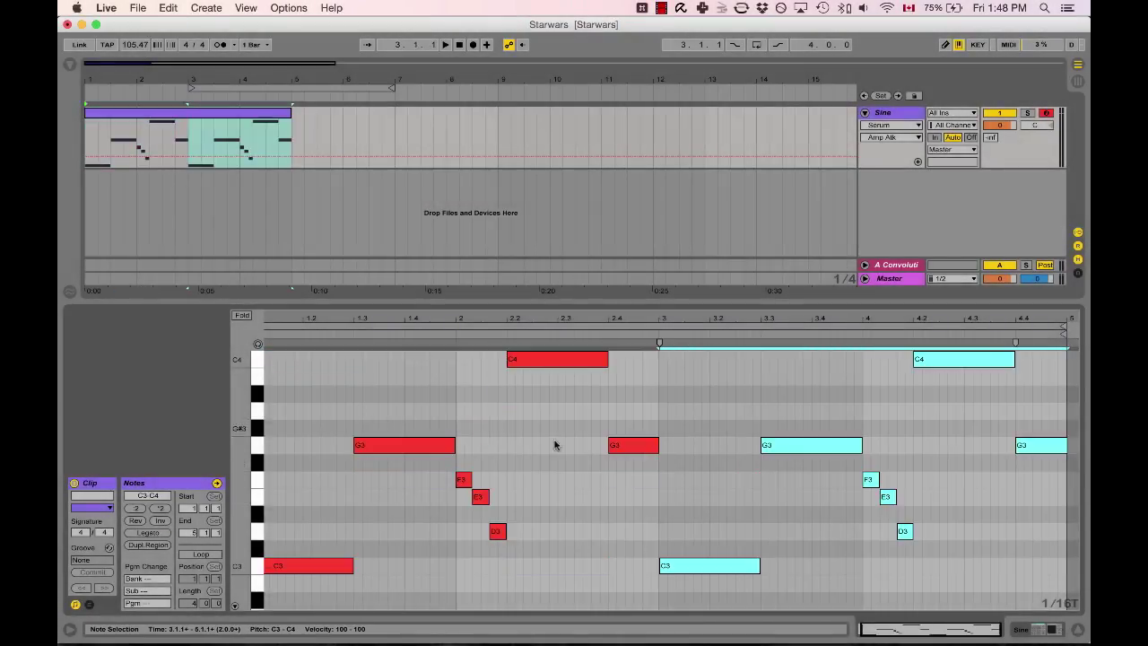
left_click(160, 520)
Raise the inverted G#3 to A3 and the A#3 to B3 in bar 4 to fit C Major, and play the clip.
left_click(878, 429)
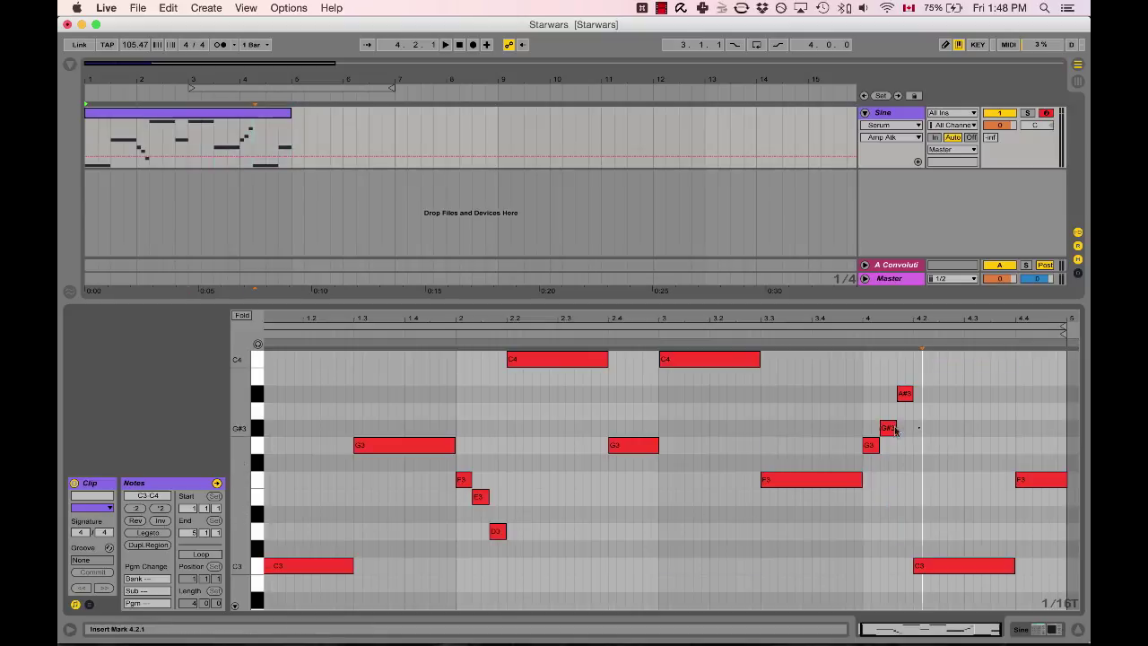
key("Up")
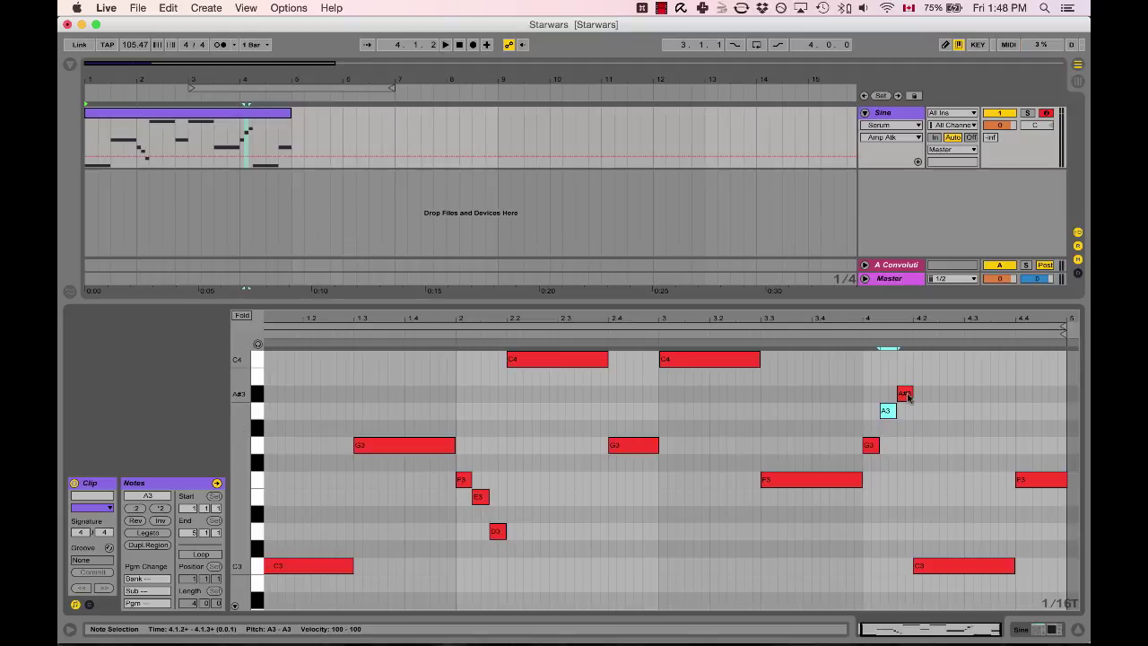
left_click(905, 395)
key("Up")
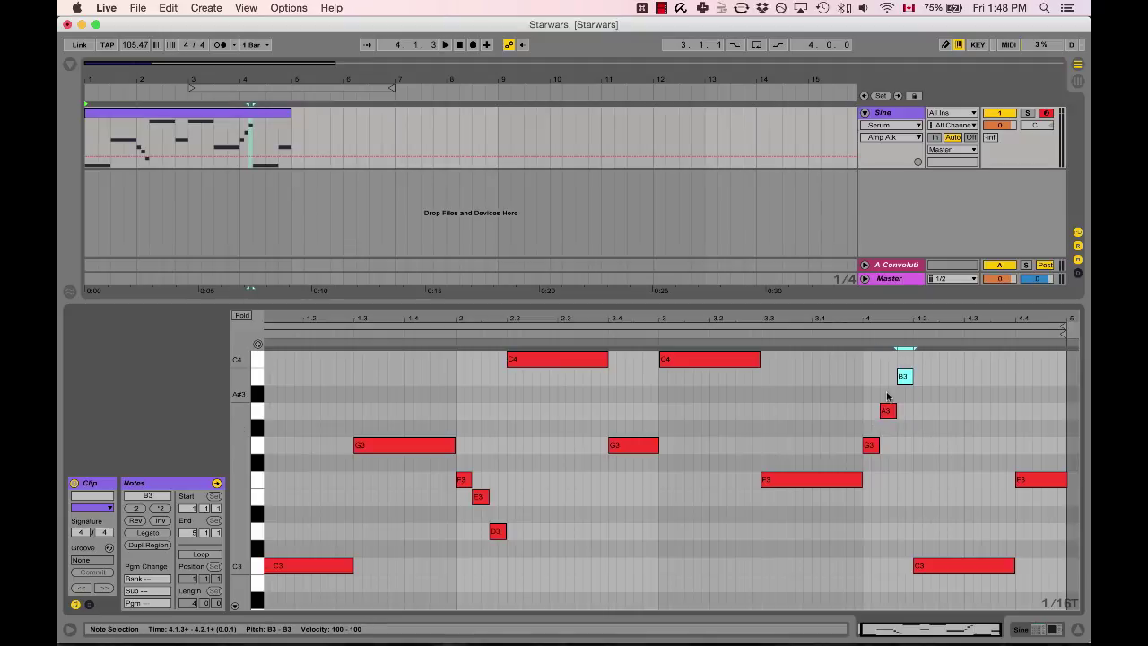
key("space")
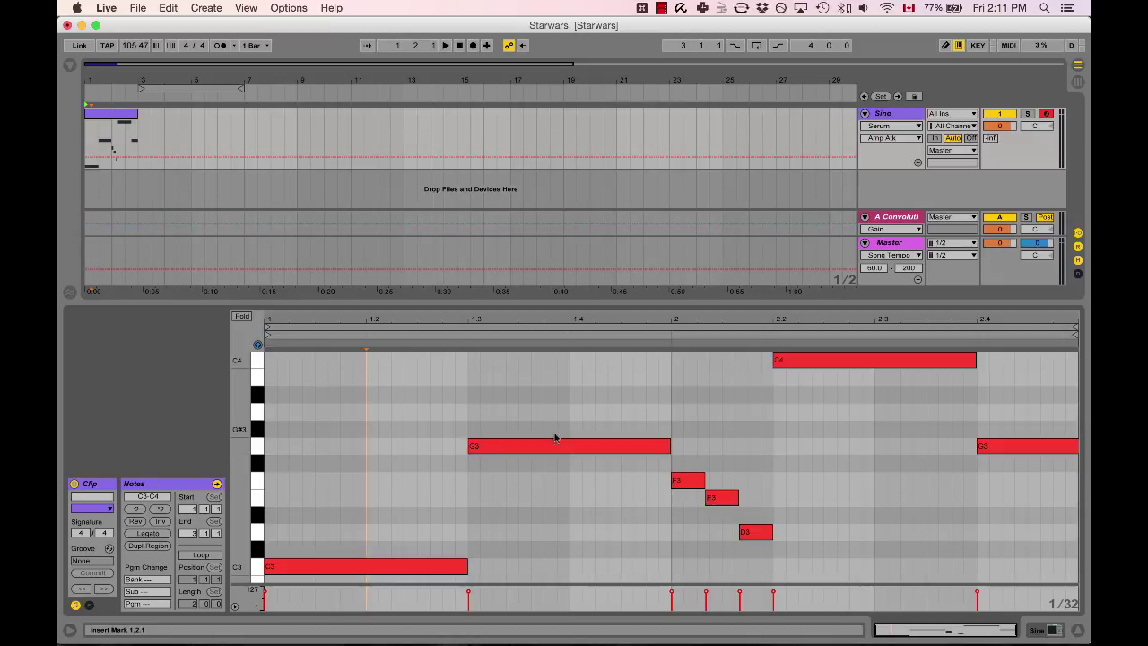
Shorten the G3 to end at 1.4 and the C3 to end at 1.2, play the result, and undo both changes.
left_click_drag(669, 446, 572, 447)
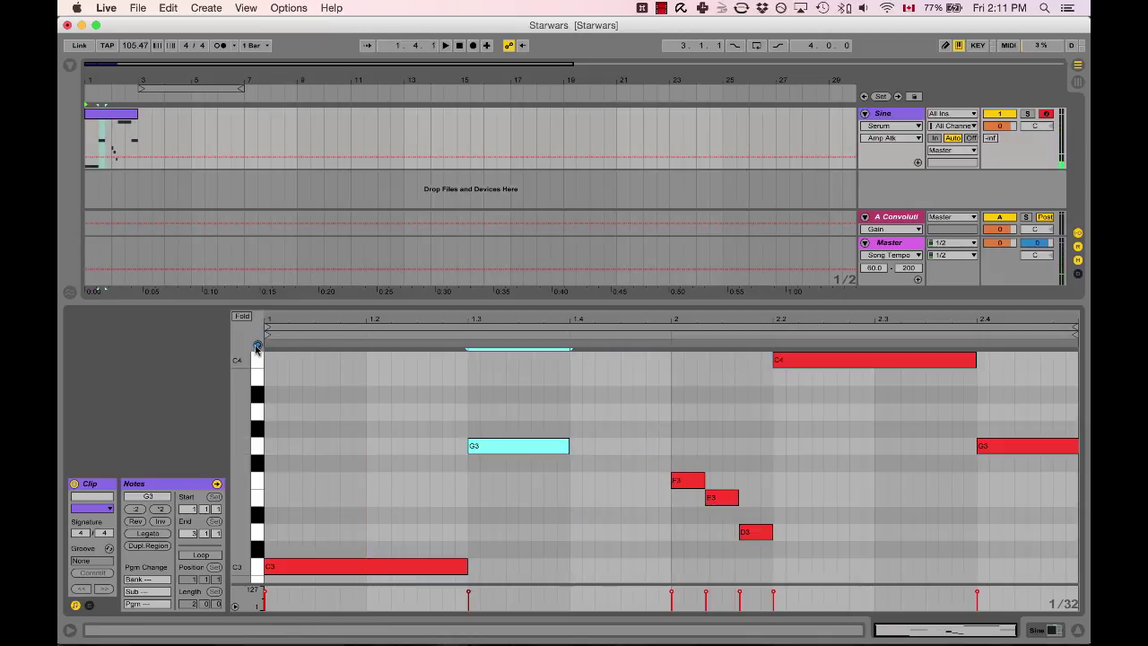
left_click_drag(464, 569, 366, 569)
key("space")
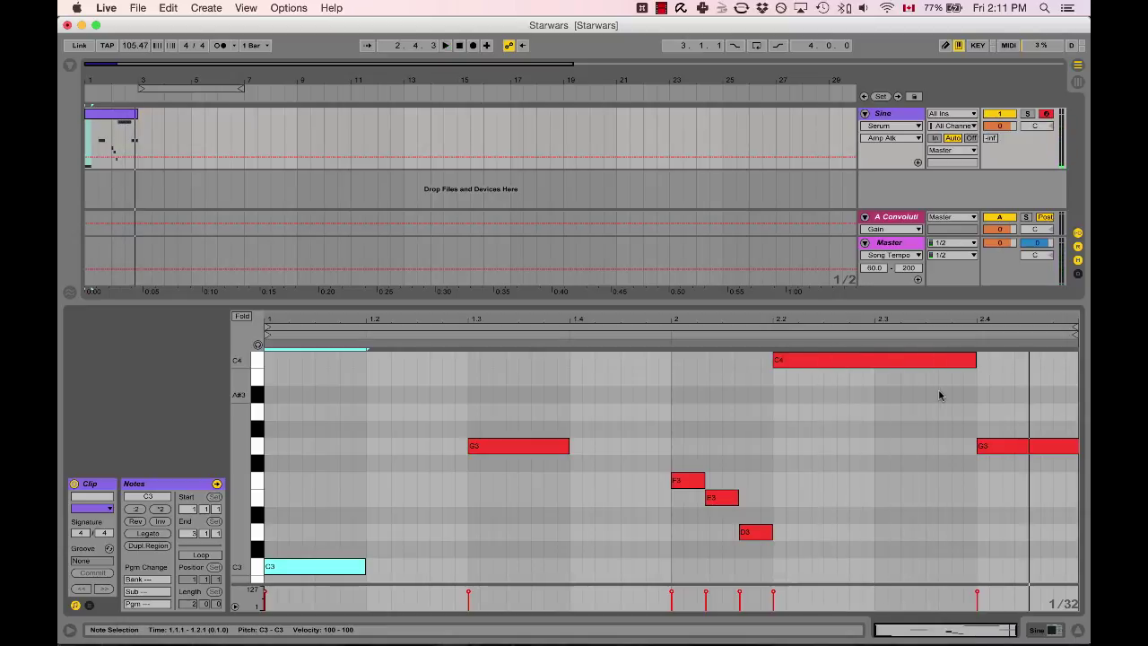
key("super+z")
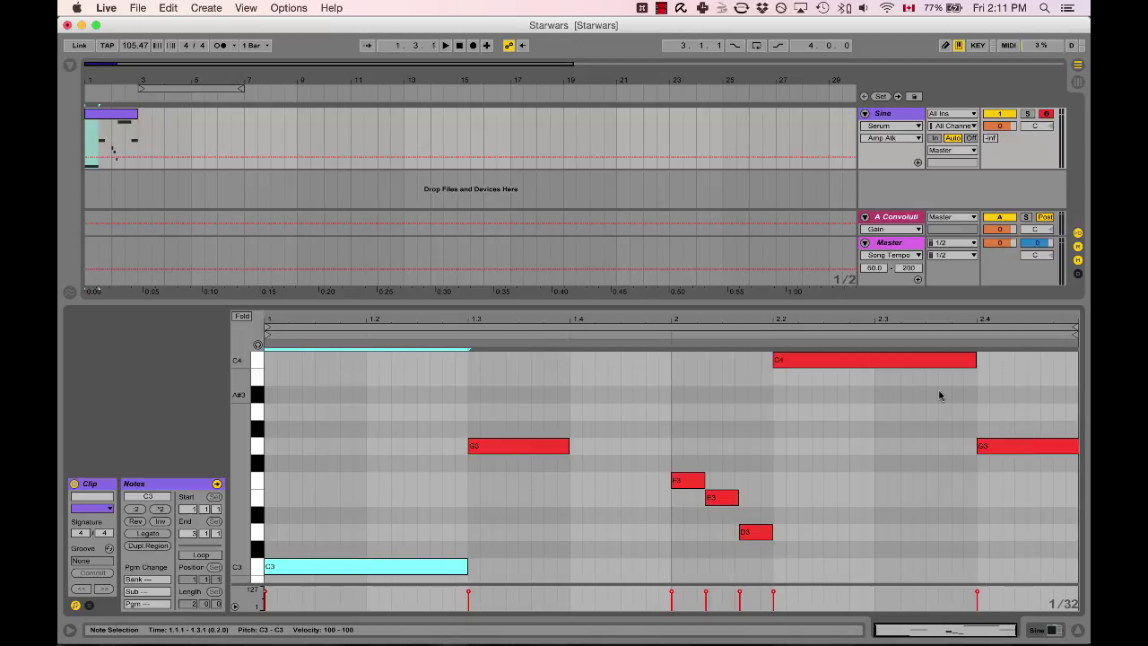
key("super+z")
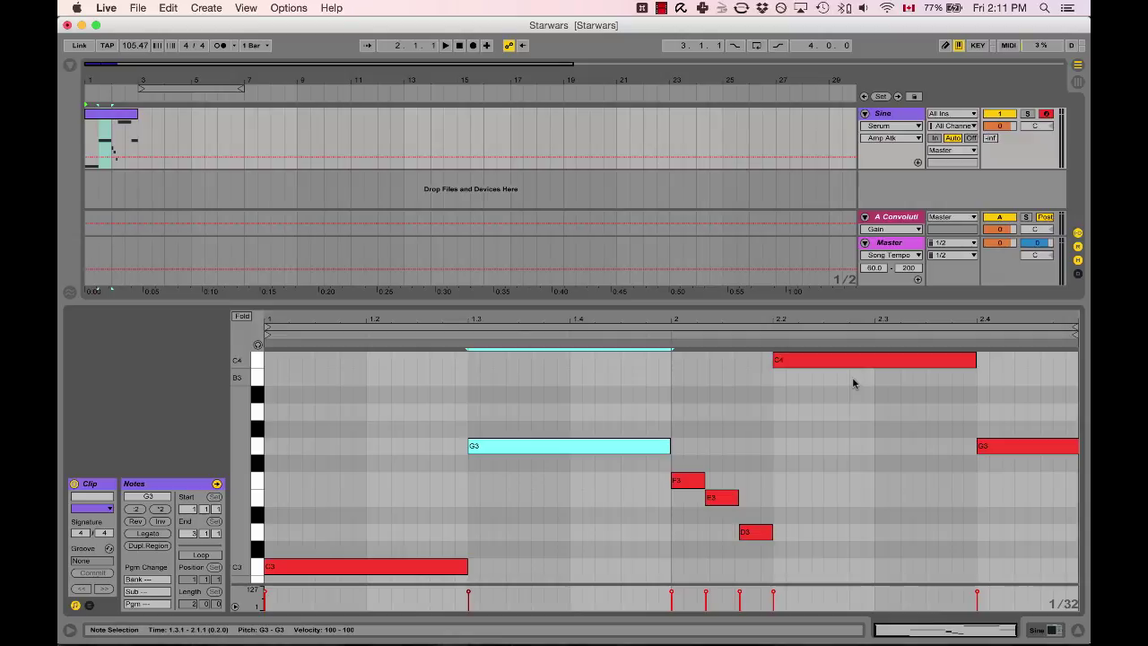
Trim the G3 to start at 1.4, the C4 to start at 2.3 and the C3 to end at 1.2, and play the result.
left_click(544, 468)
left_click_drag(469, 445, 594, 445)
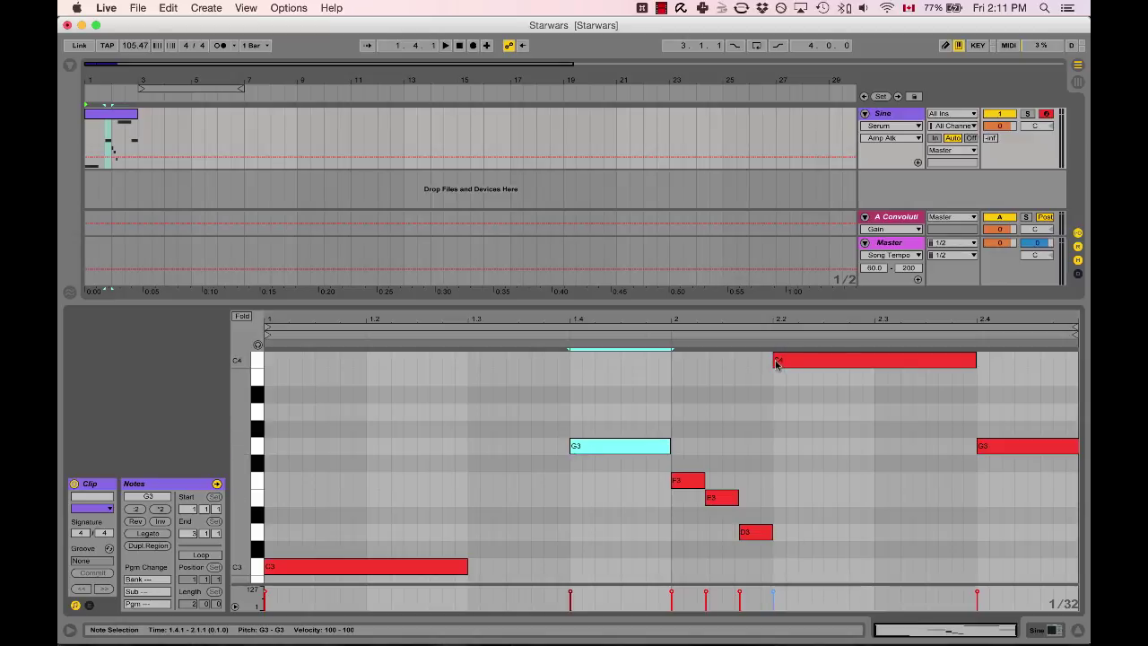
left_click_drag(775, 360, 874, 360)
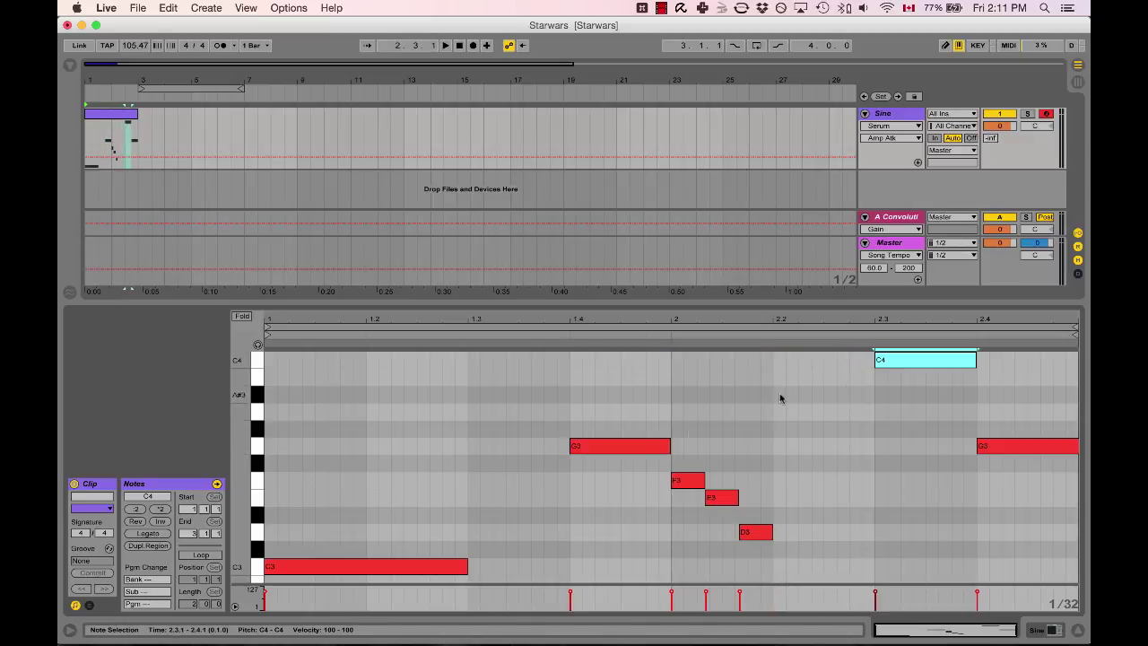
left_click_drag(465, 565, 378, 568)
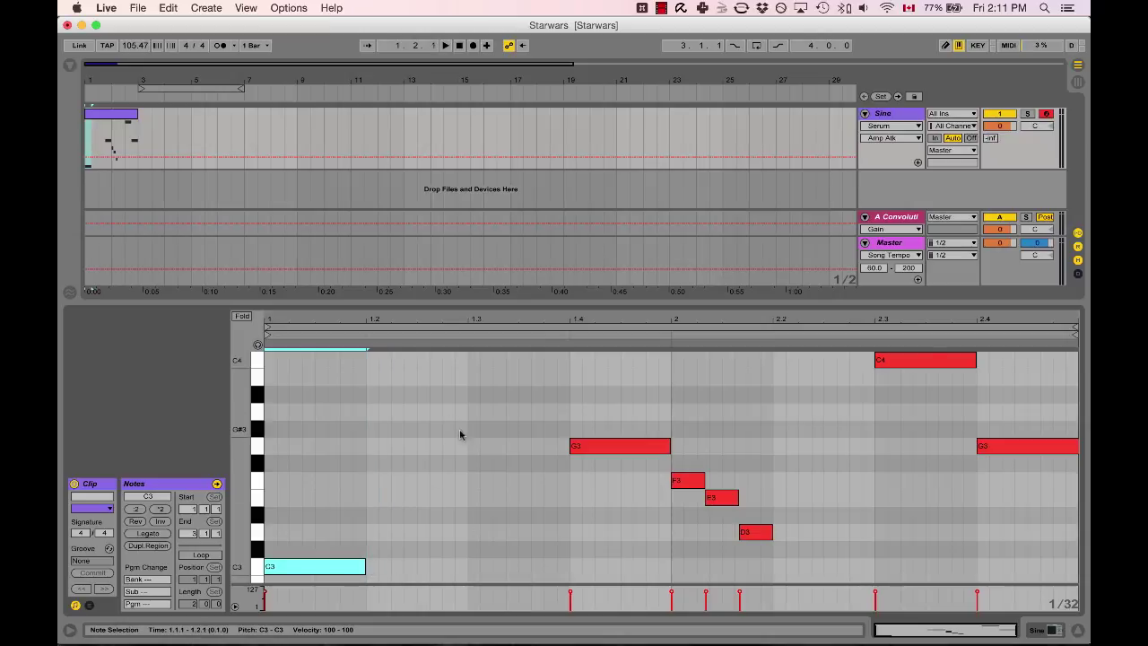
key("space")
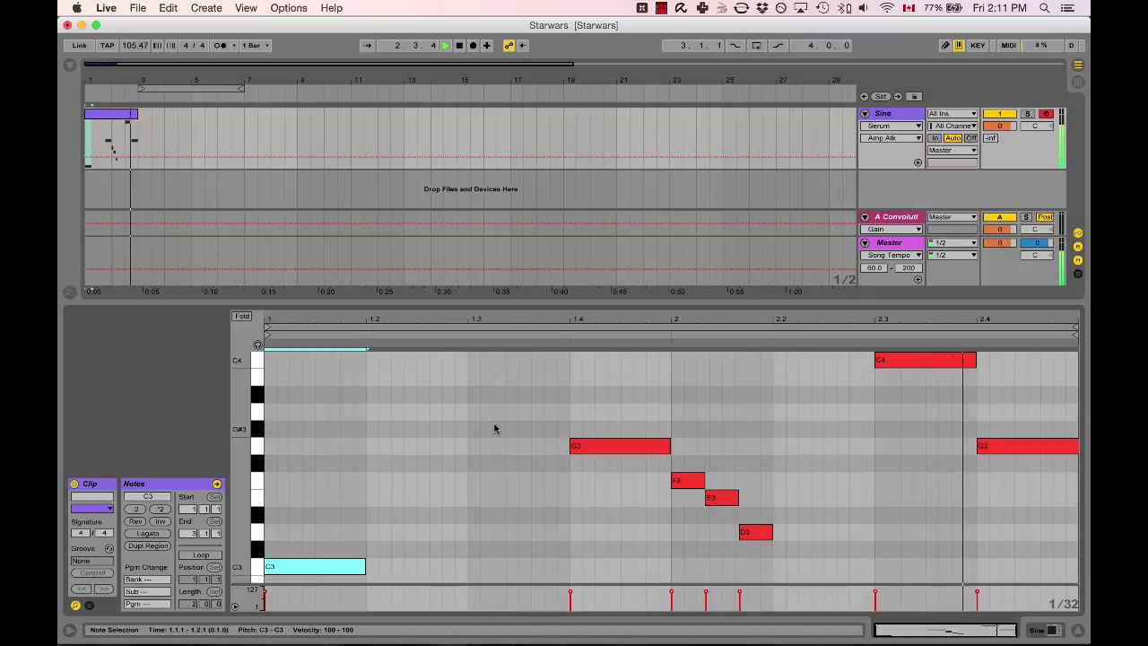
key("space")
Undo the three length changes on the C3, C4 and G3 notes.
key("super+z")
key("super+z")
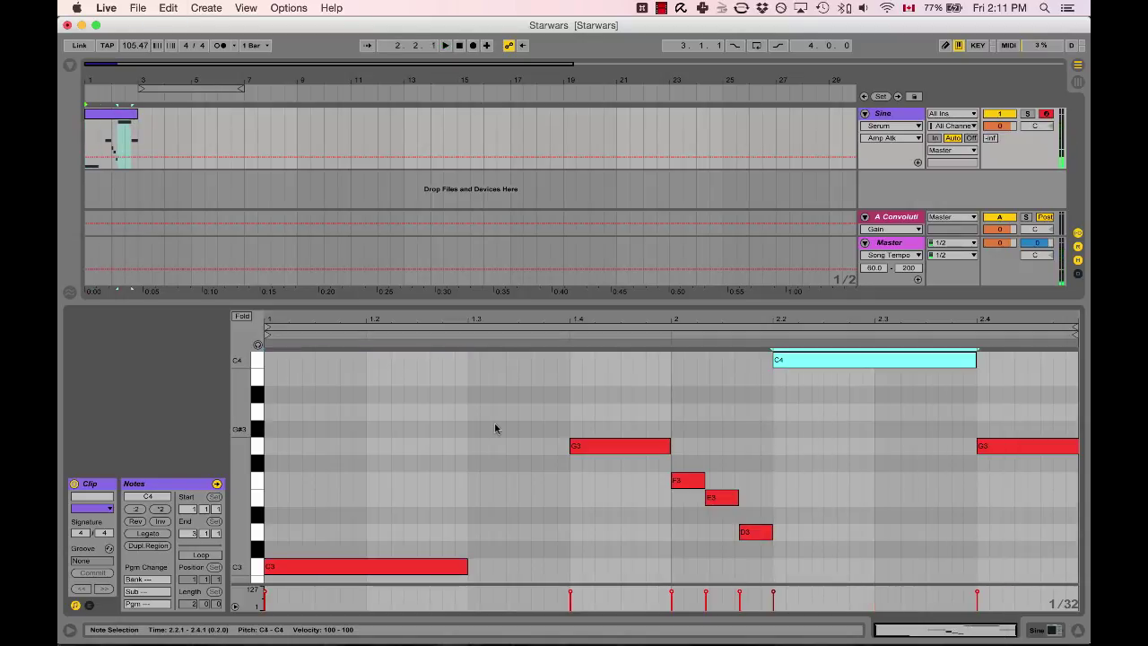
key("super+z")
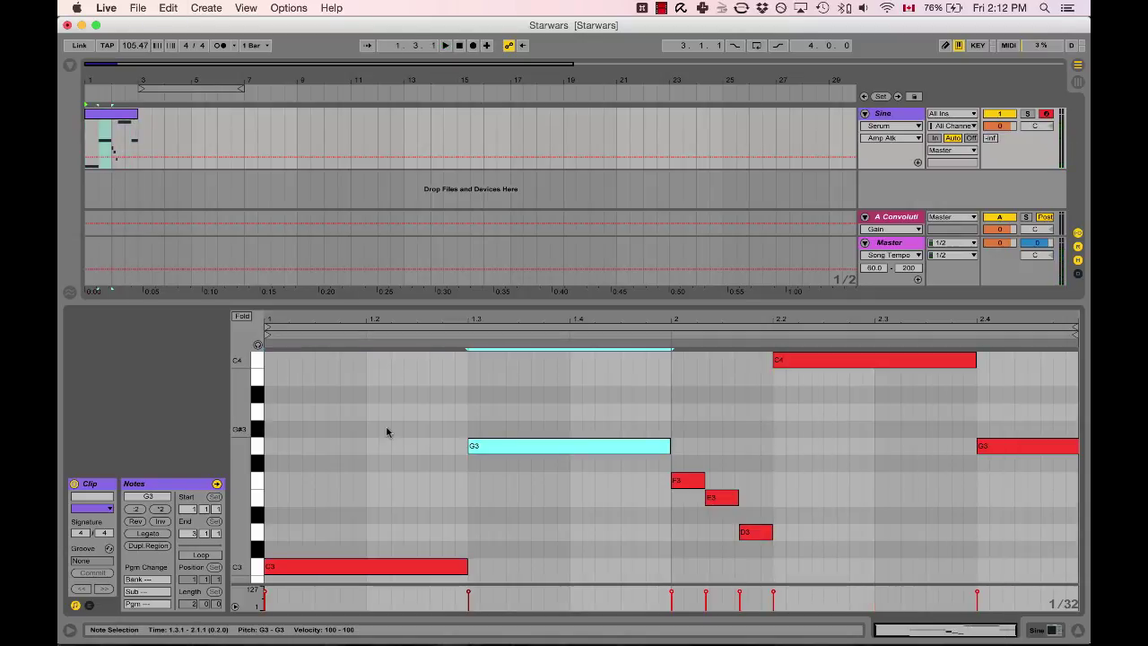
Select all the melody notes and halve their timing so the phrase fits into one bar.
left_click(438, 420)
key("super+a")
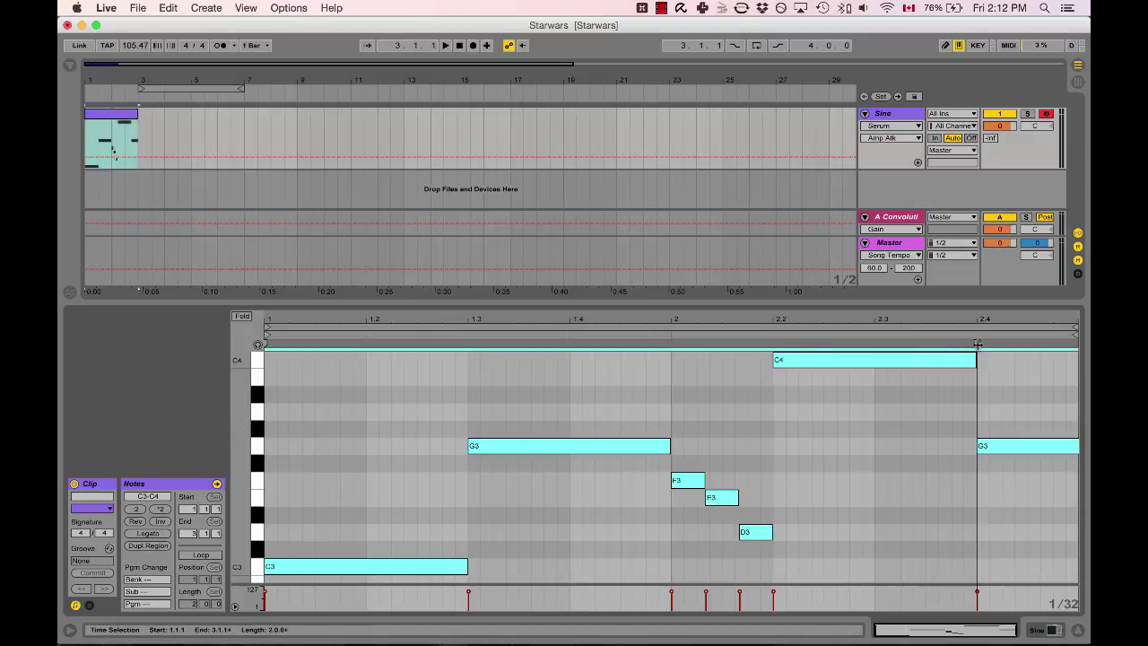
mouse_move(976, 344)
left_mouse_down()
mouse_move(579, 355)
mouse_move(645, 355)
left_mouse_up()
mouse_move(717, 361)
left_mouse_down()
mouse_move(1068, 374)
mouse_move(1040, 354)
mouse_move(1007, 379)
mouse_move(1007, 363)
left_mouse_up()
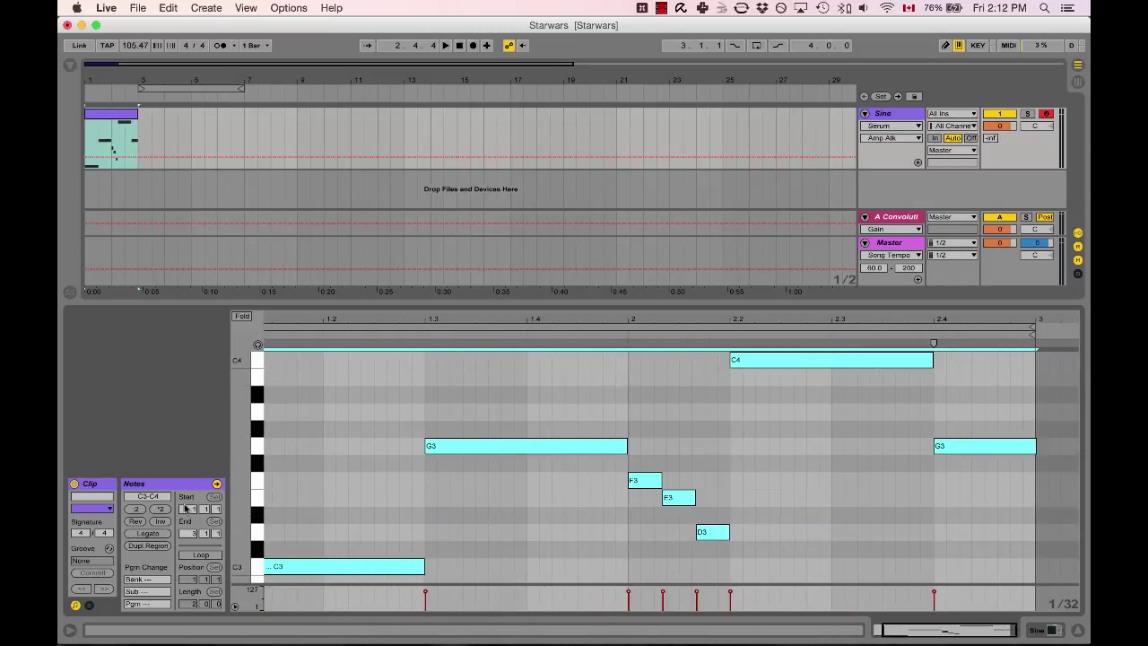
left_click(136, 508)
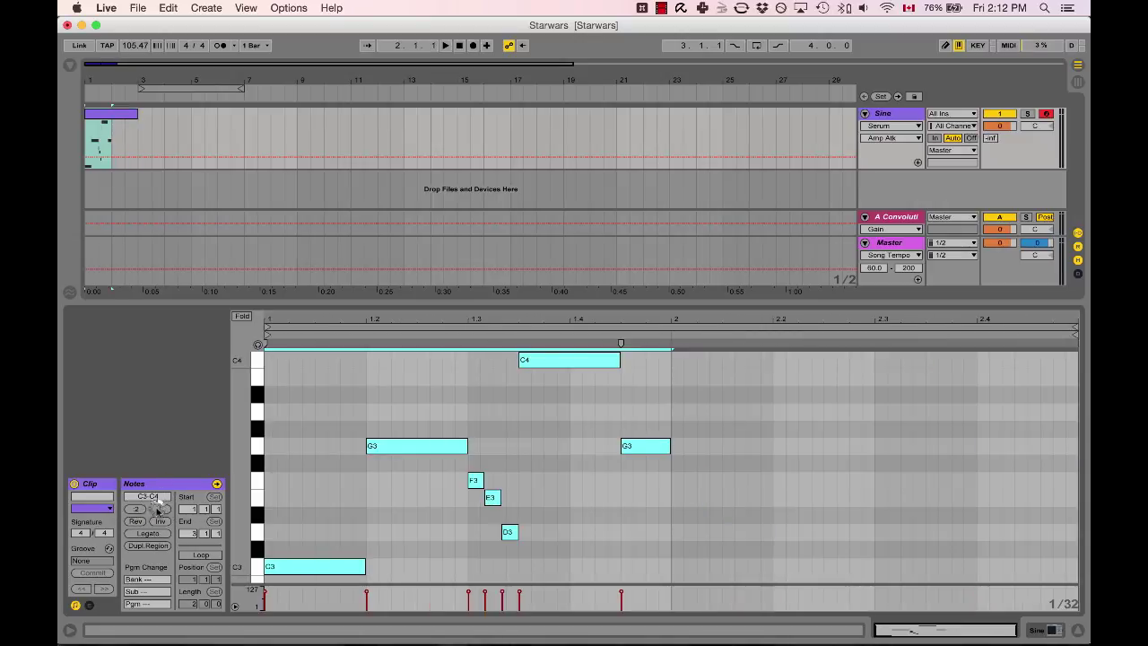
Double the timing of the selected notes twice, then undo the second doubling.
left_click(159, 508)
left_click(159, 509)
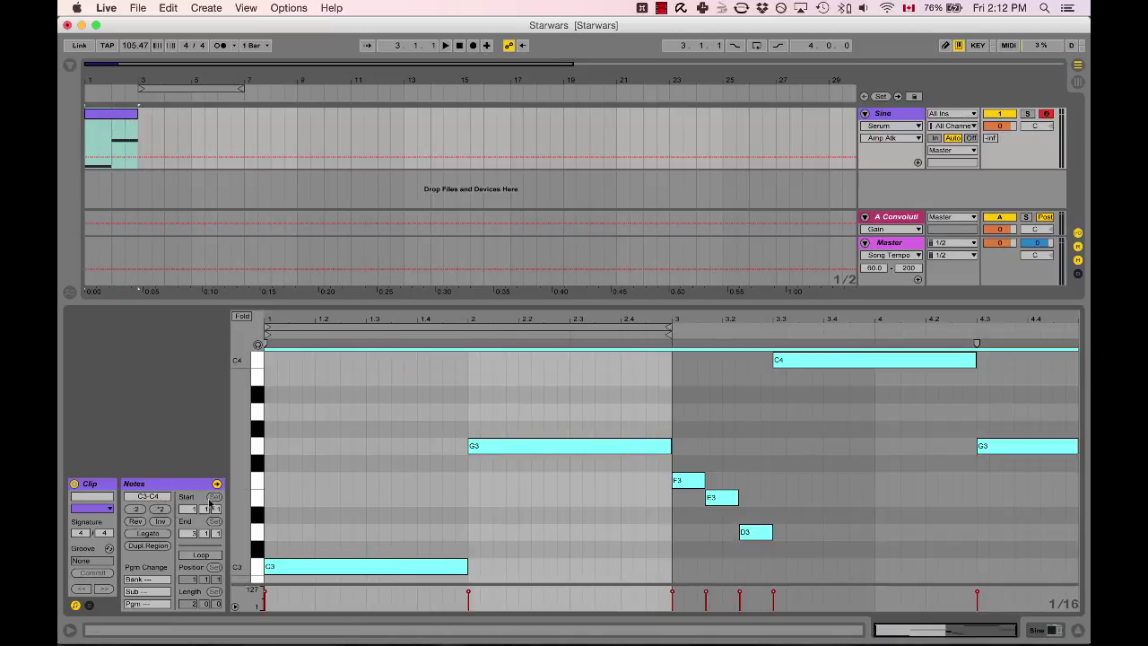
key("super+z")
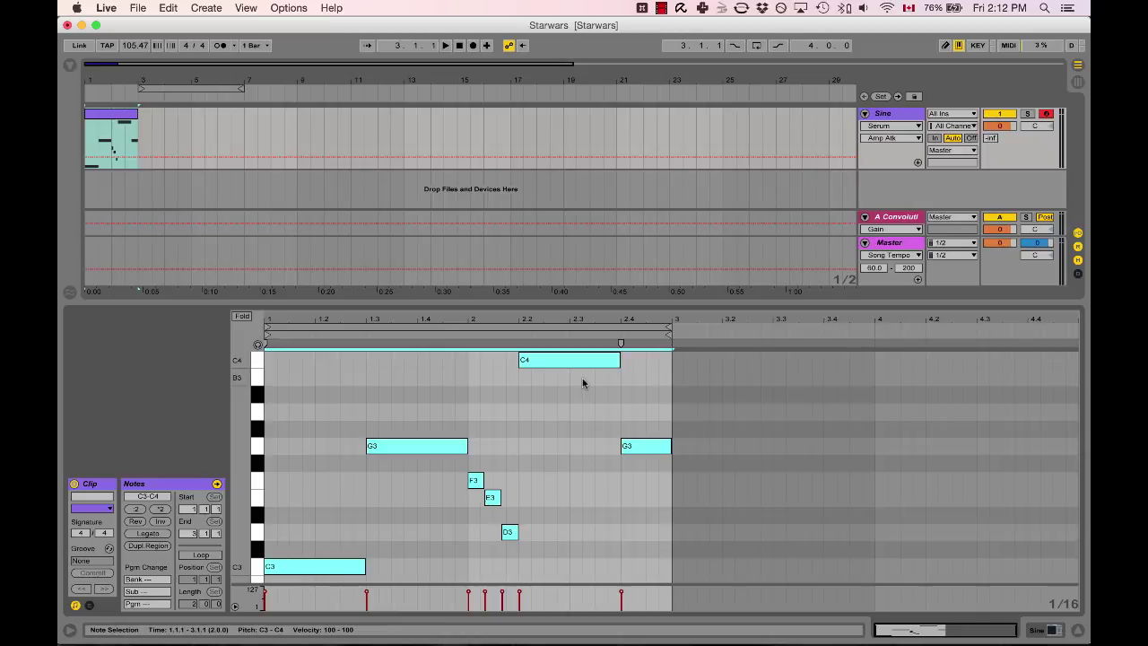
Layer a copy of all the notes one octave lower, at C2-C3, and double its timing to span four bars.
left_click_drag(248, 450, 236, 450)
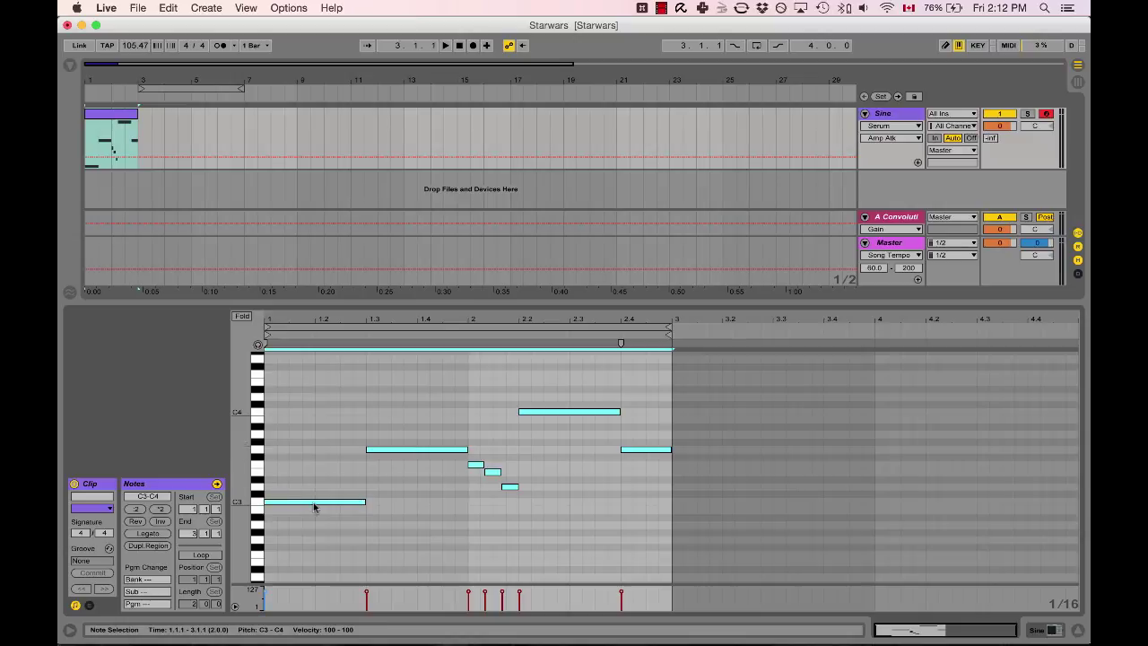
left_click_drag(313, 504, 314, 495, "alt")
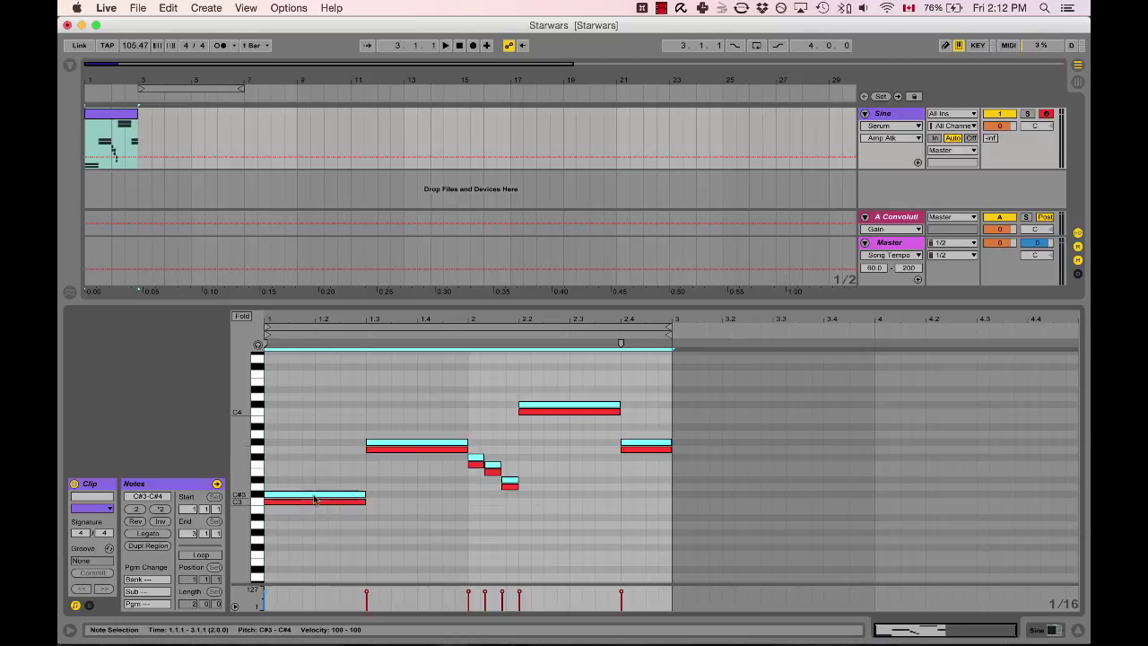
key("Down")
key("shift+Down")
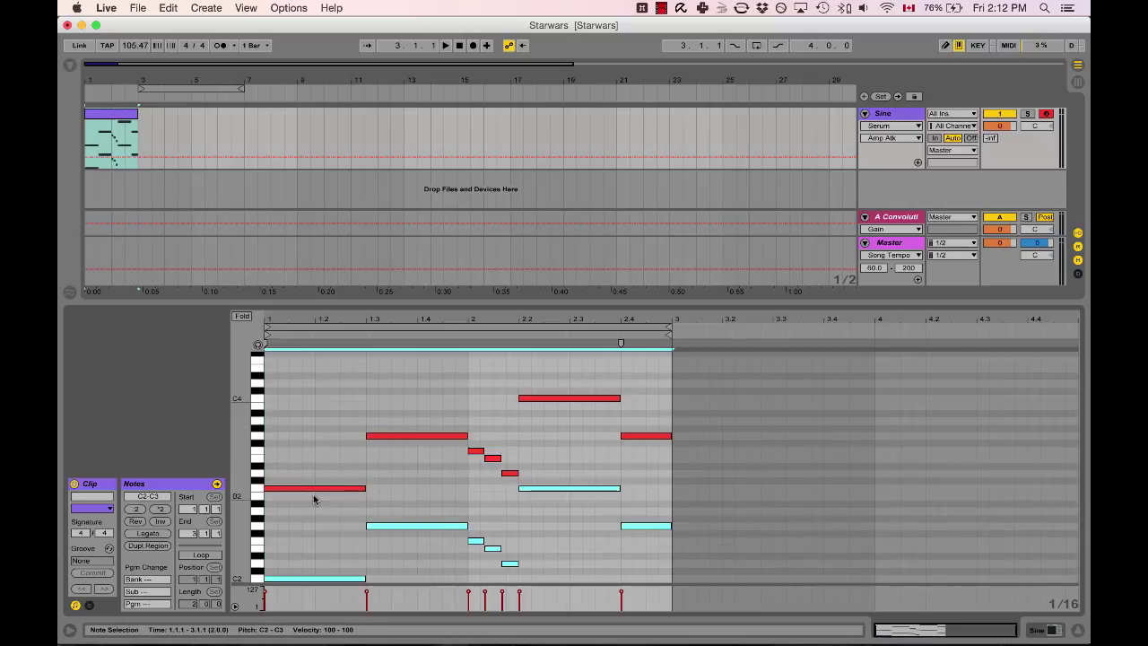
left_click(161, 508)
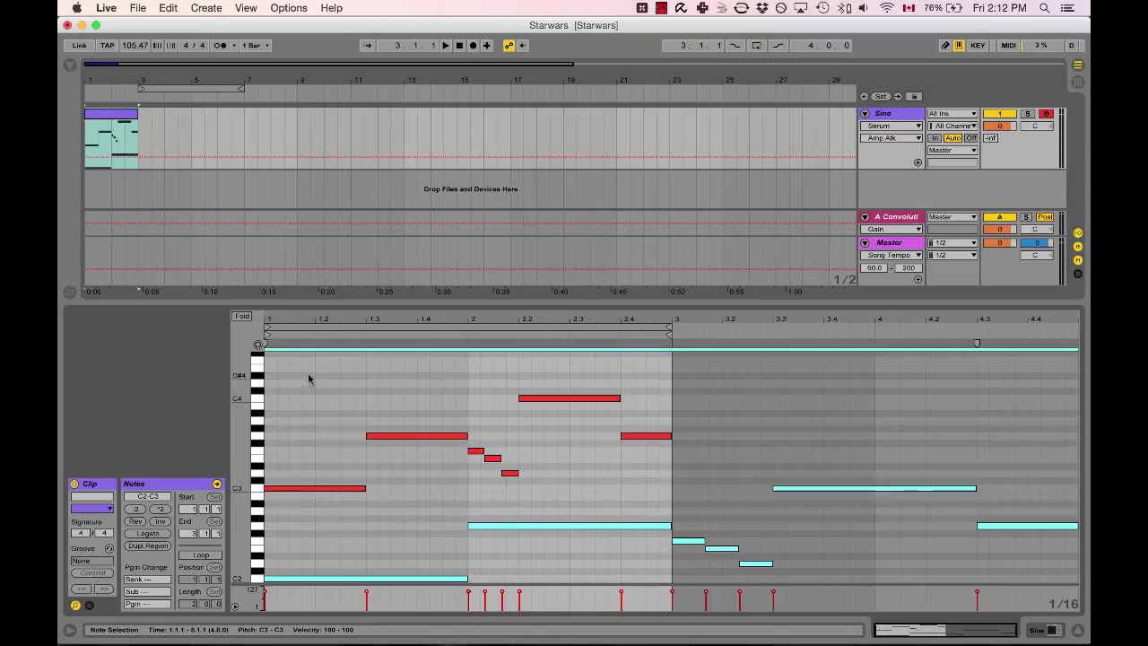
Copy the original C3-C4 phrase one octave up to C4-C5 and halve the copy's timing to one bar.
left_click_drag(308, 379, 633, 493)
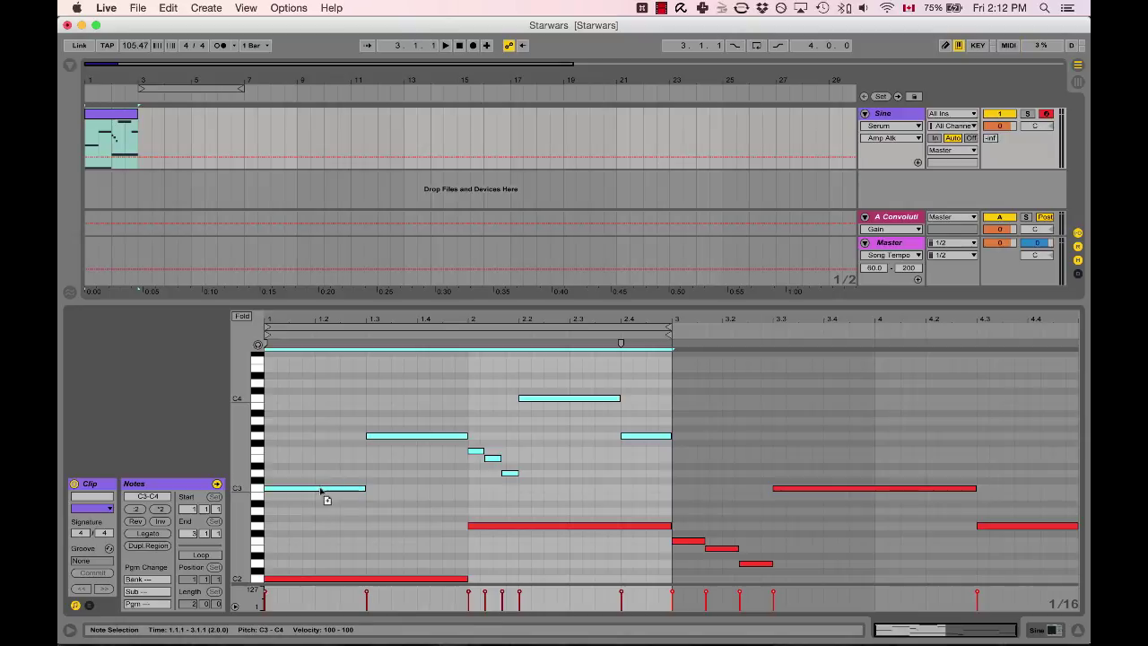
left_click_drag(325, 491, 313, 487)
key("super+z")
key("super+shift+z")
left_click(158, 509)
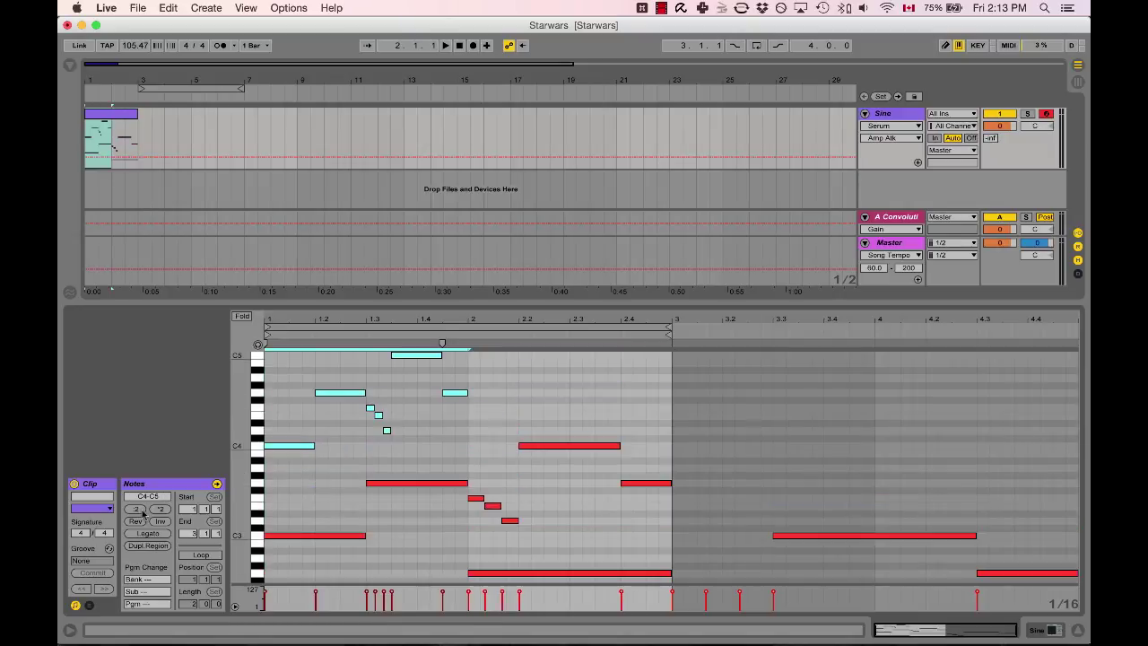
Duplicate the one-bar C4-C5 phrase into bar 2 and play the layered melody from the start.
key("super+d")
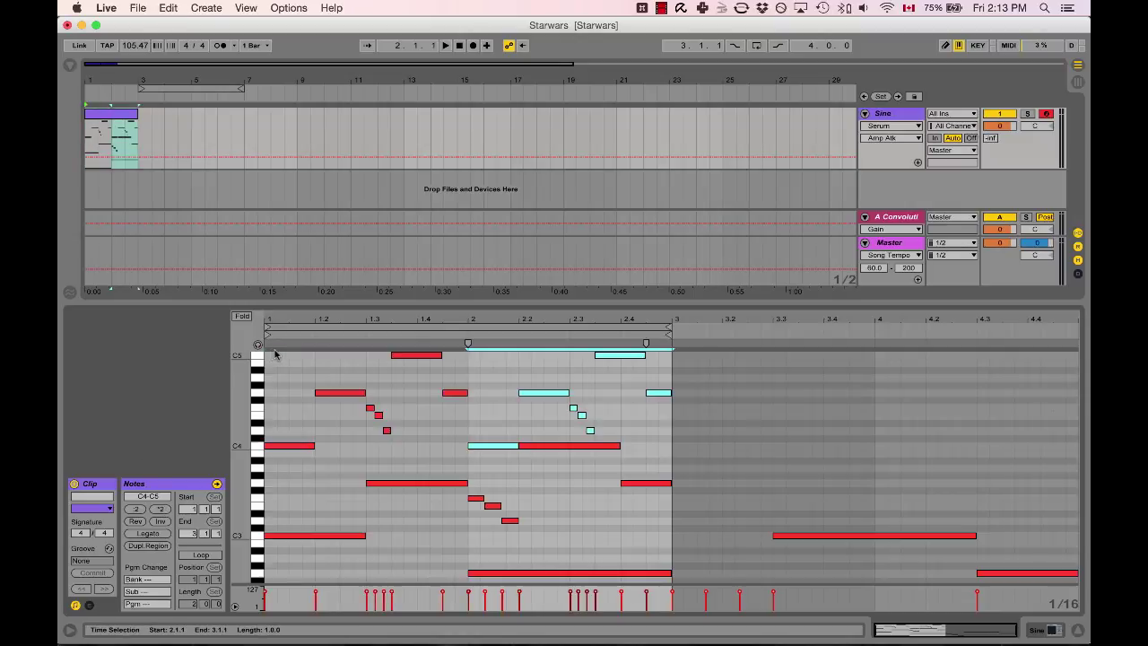
left_click(270, 380)
key("space")
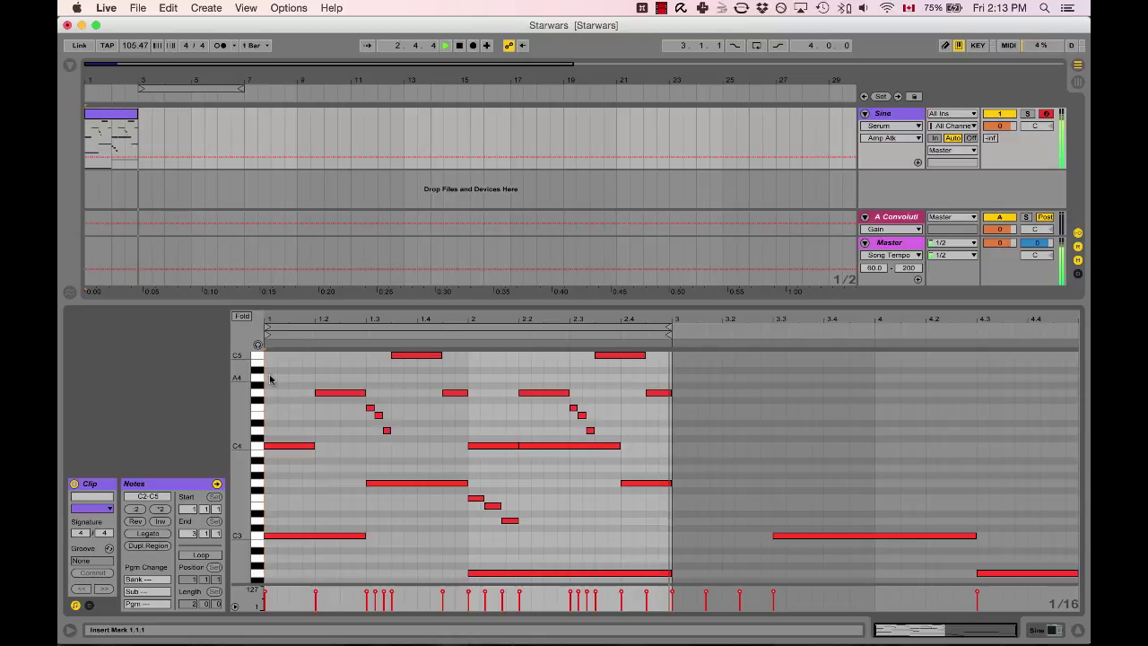
key("space")
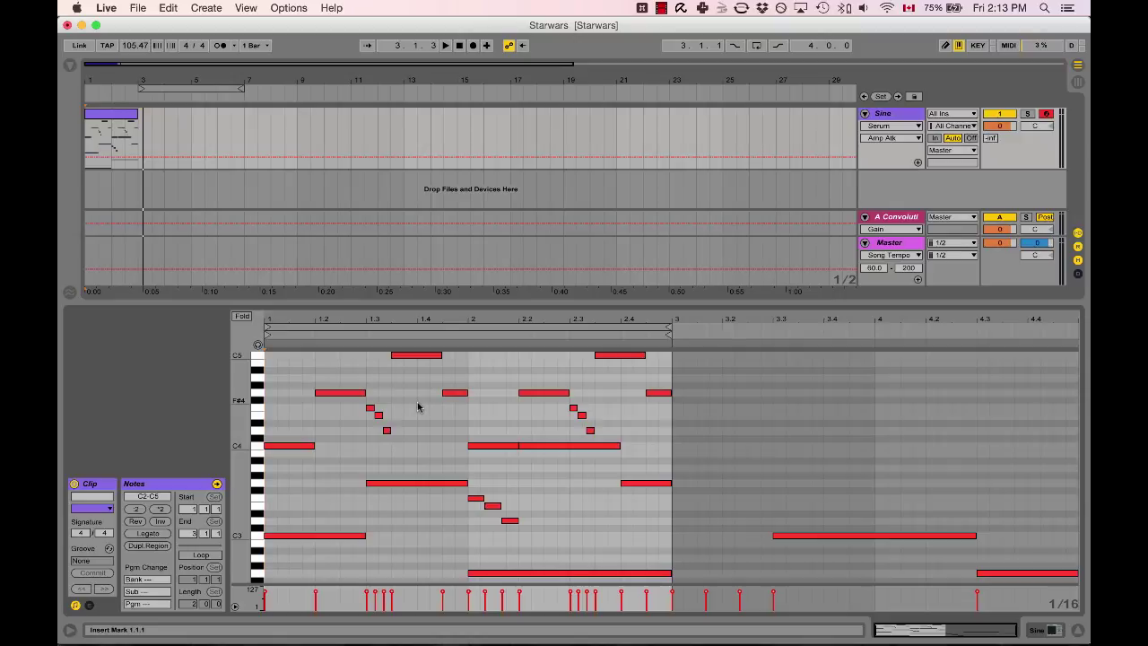
Delete the short descending notes of the upper phrase around 2.3 and play the result.
left_click_drag(423, 441, 581, 417)
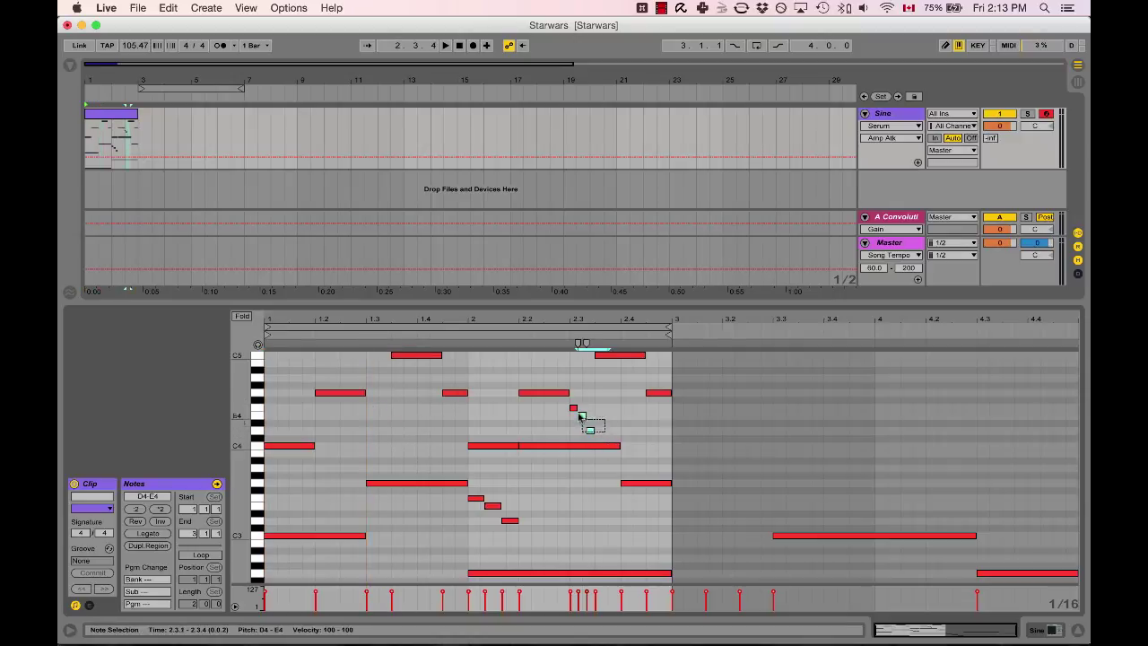
key("Delete")
key("space")
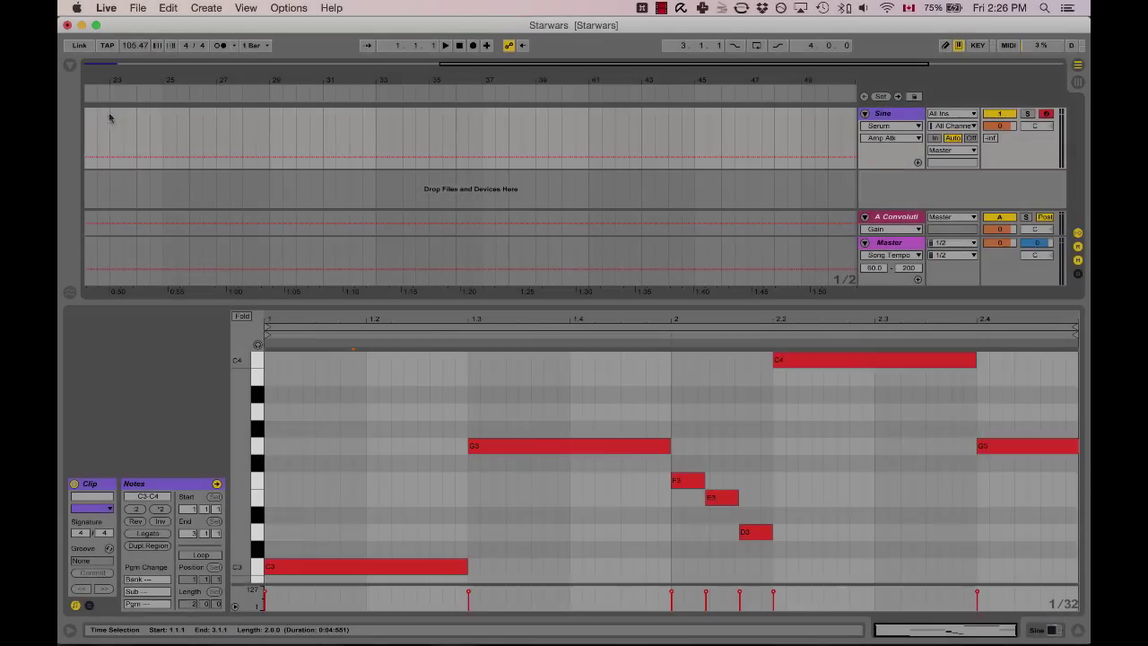
Duplicate the original melody clip to bar 3 and invert all notes in the copy.
scroll(109, 118, "left", 10)
left_click(123, 117)
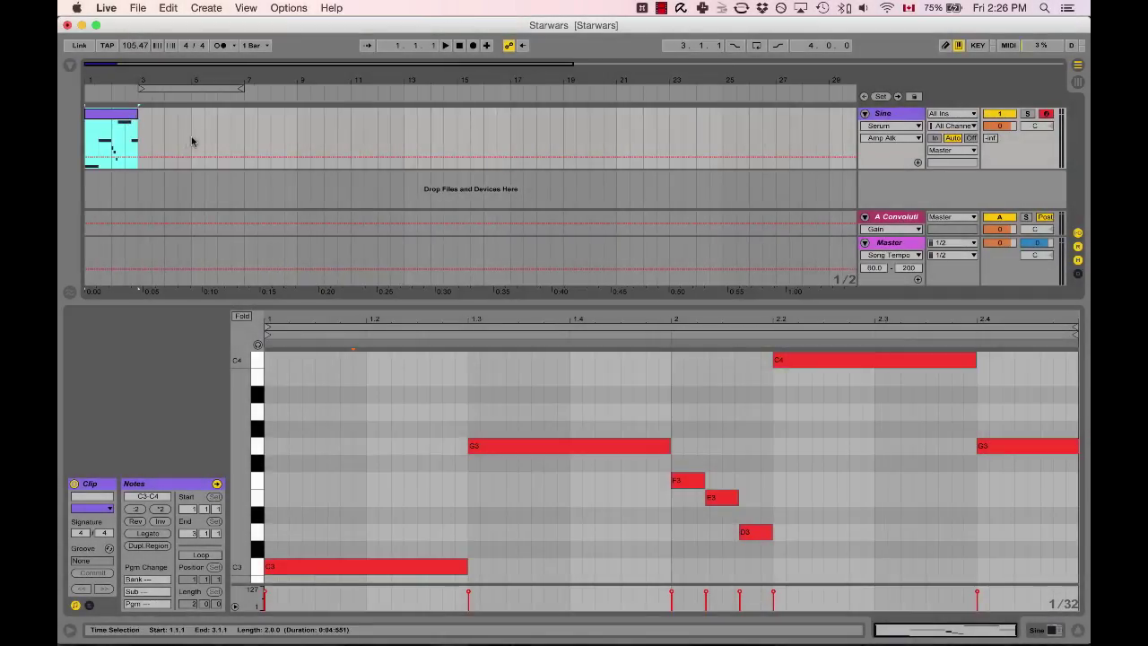
key("super+d")
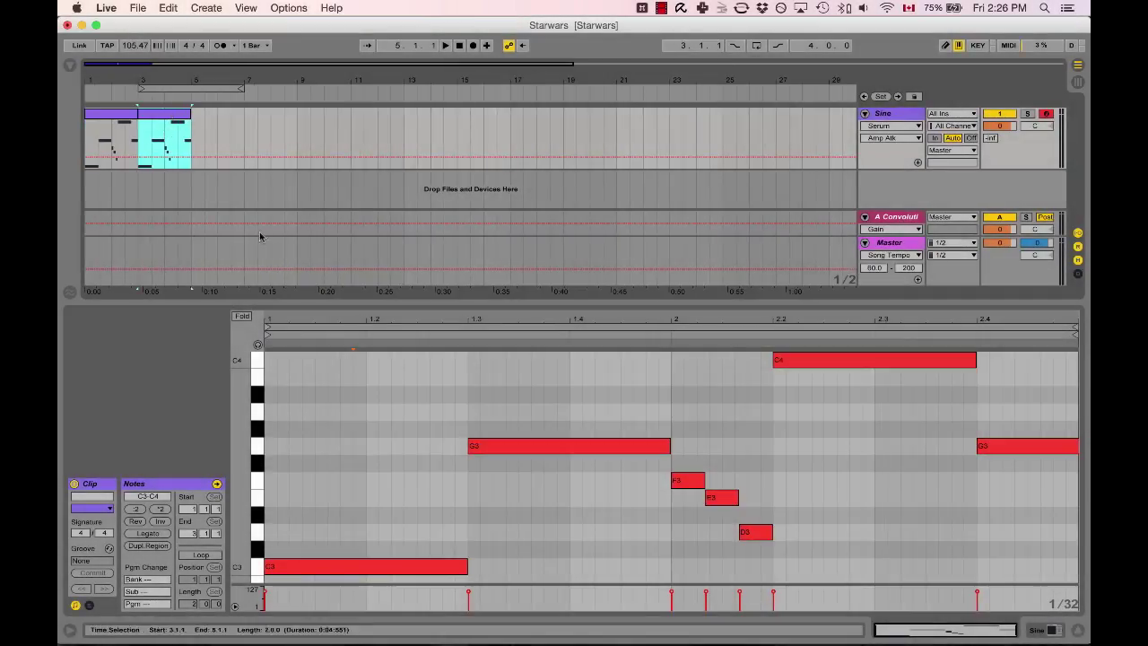
left_click(431, 457)
key("super+a")
left_click(160, 521)
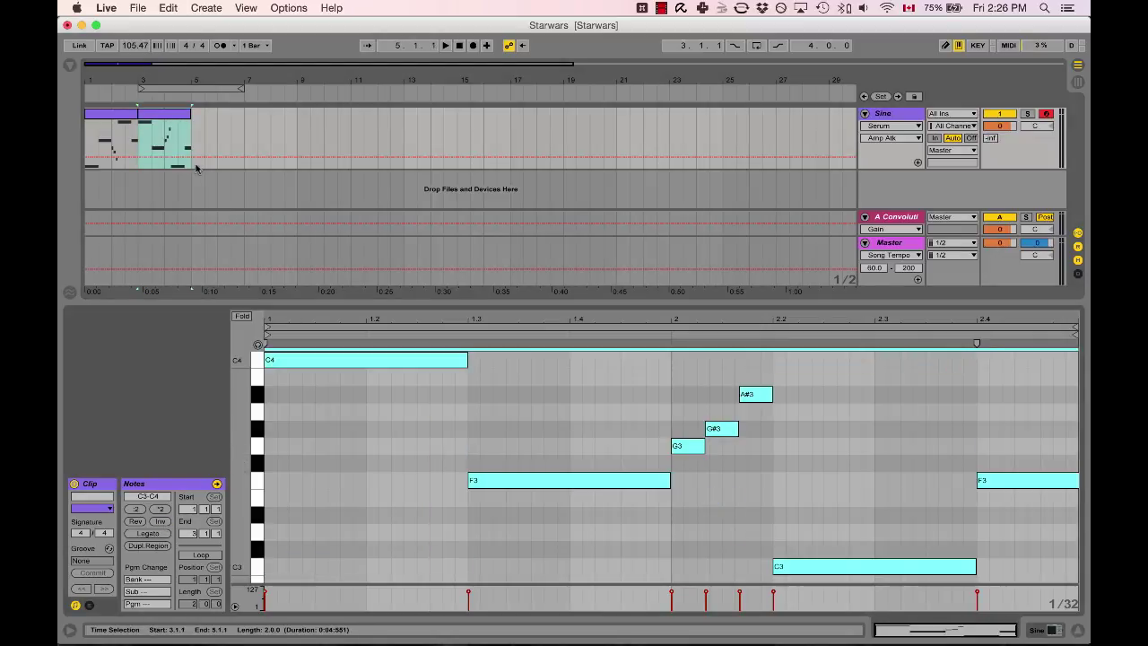
Copy the original melody clip to bar 5 and reverse the copy's notes.
left_click(108, 116)
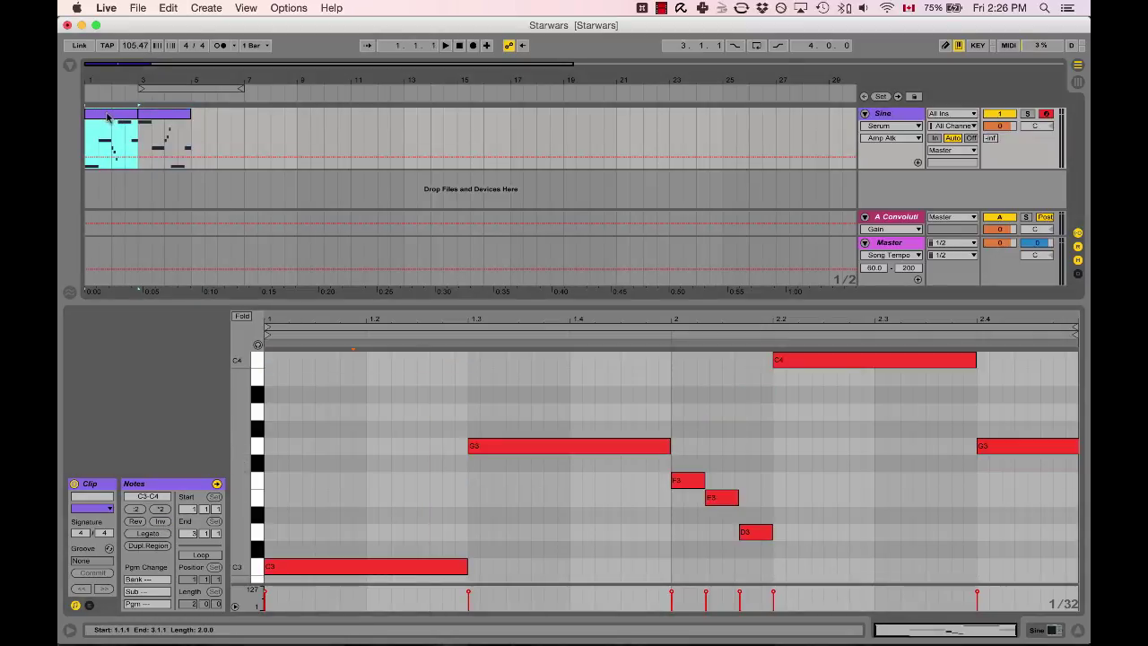
key("super+d")
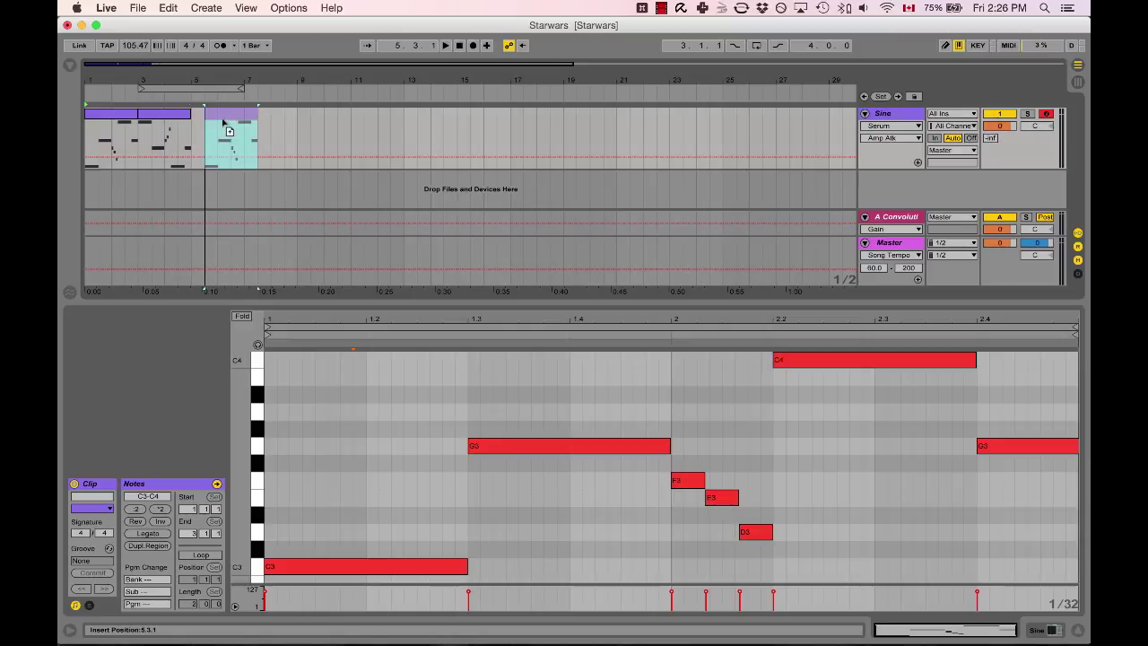
left_click(139, 521)
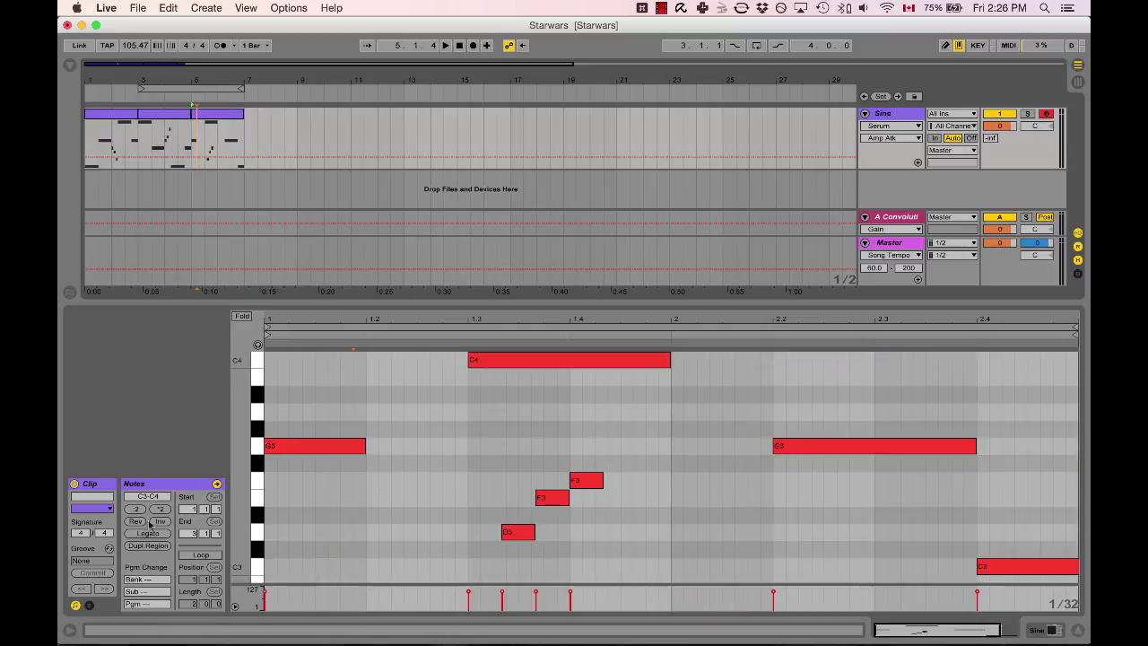
Compare the notes of the inverted, reversed and original clips.
left_click(161, 119)
left_click(208, 119)
left_click(163, 119)
left_click(116, 118)
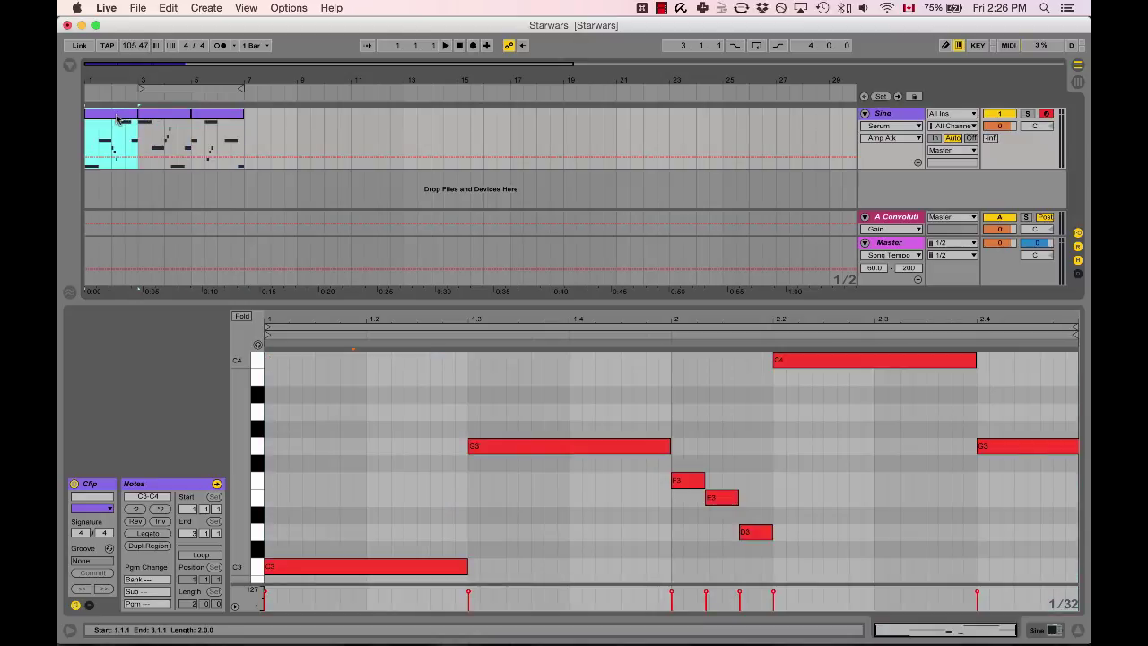
Delete the inverted and reversed clips, keeping only the original melody clip.
left_click(170, 119)
left_click(214, 119, "shift")
key("Delete")
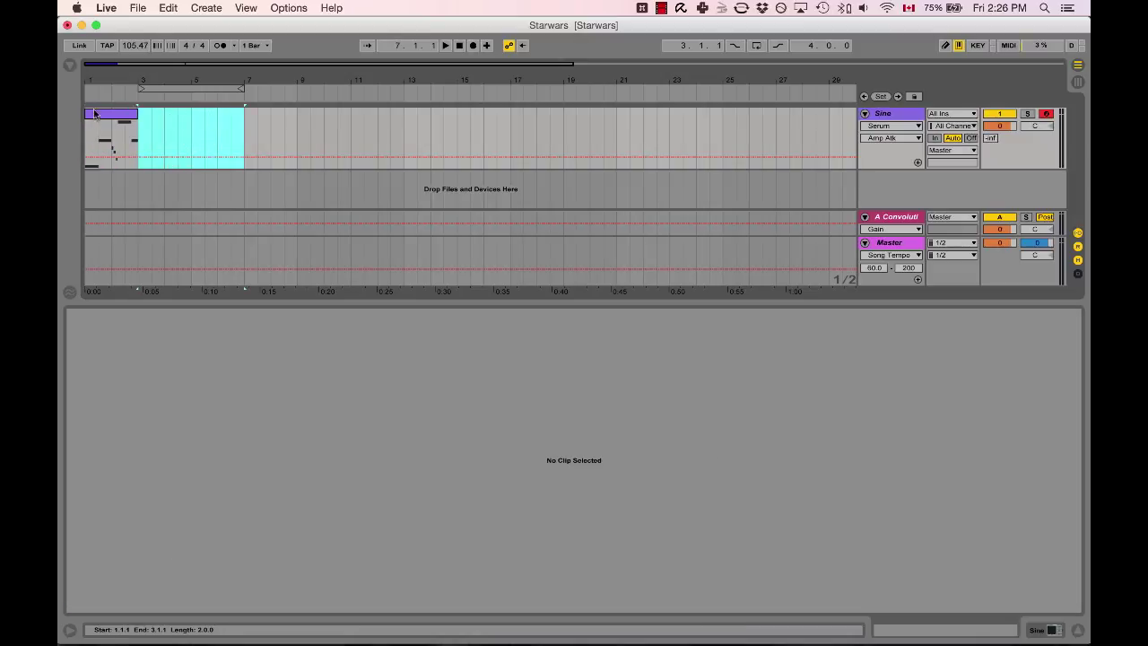
Duplicate the original clip to bar 3, then invert and reverse all notes in the copy.
left_click(95, 113)
key("super+d")
left_click(367, 392)
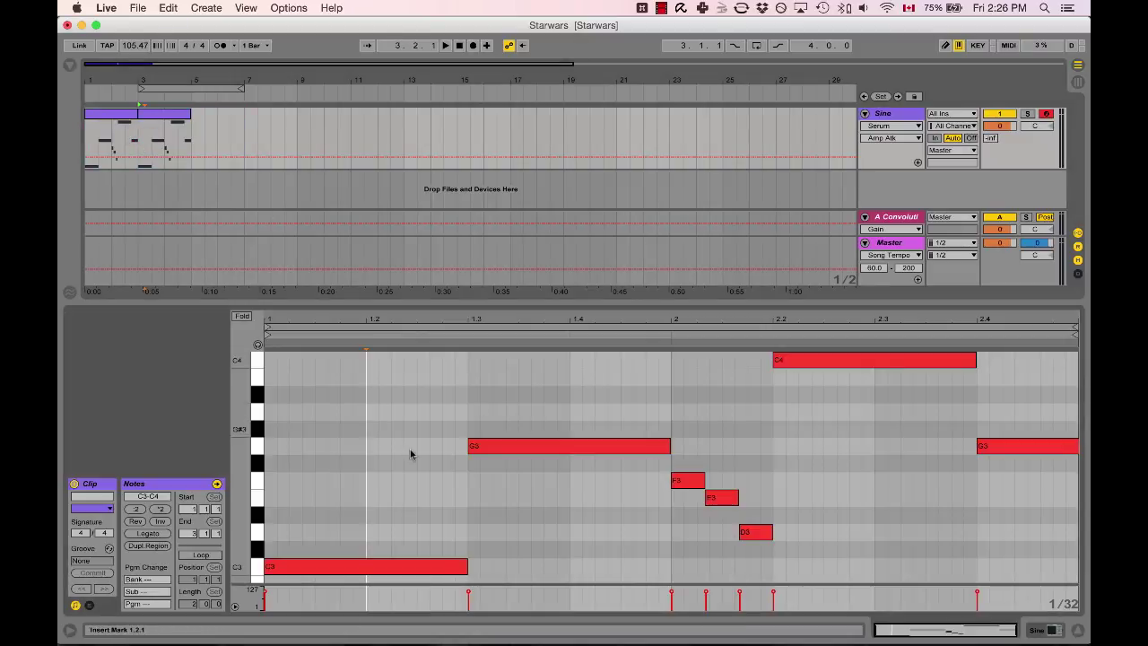
key("super+a")
left_click(160, 522)
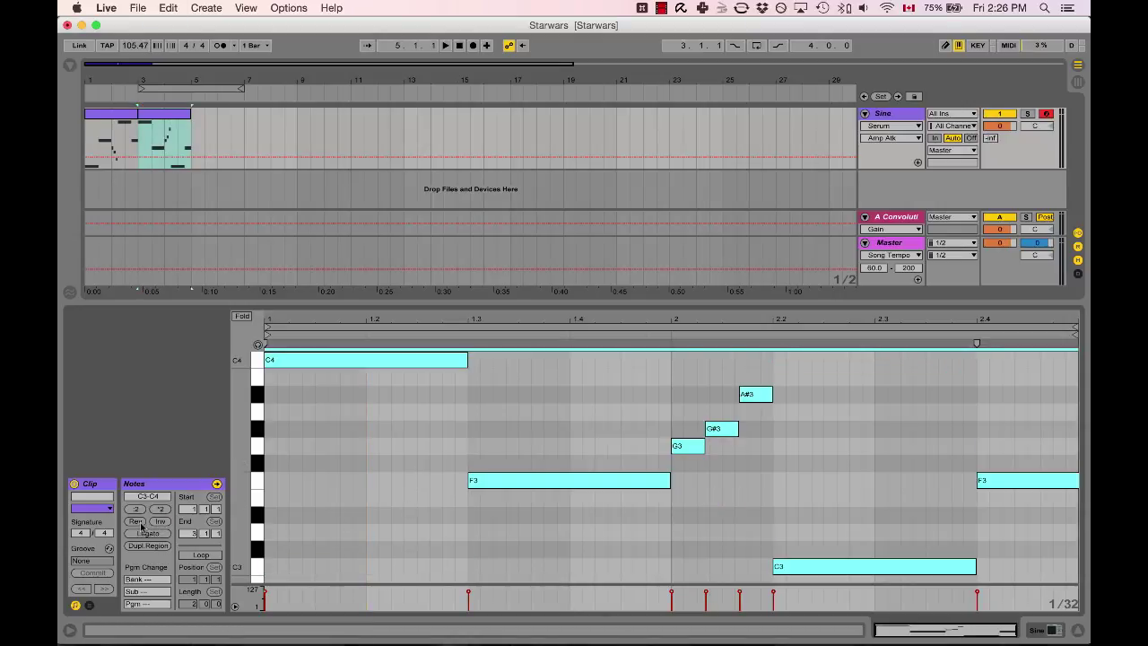
left_click(137, 522)
left_click(531, 500)
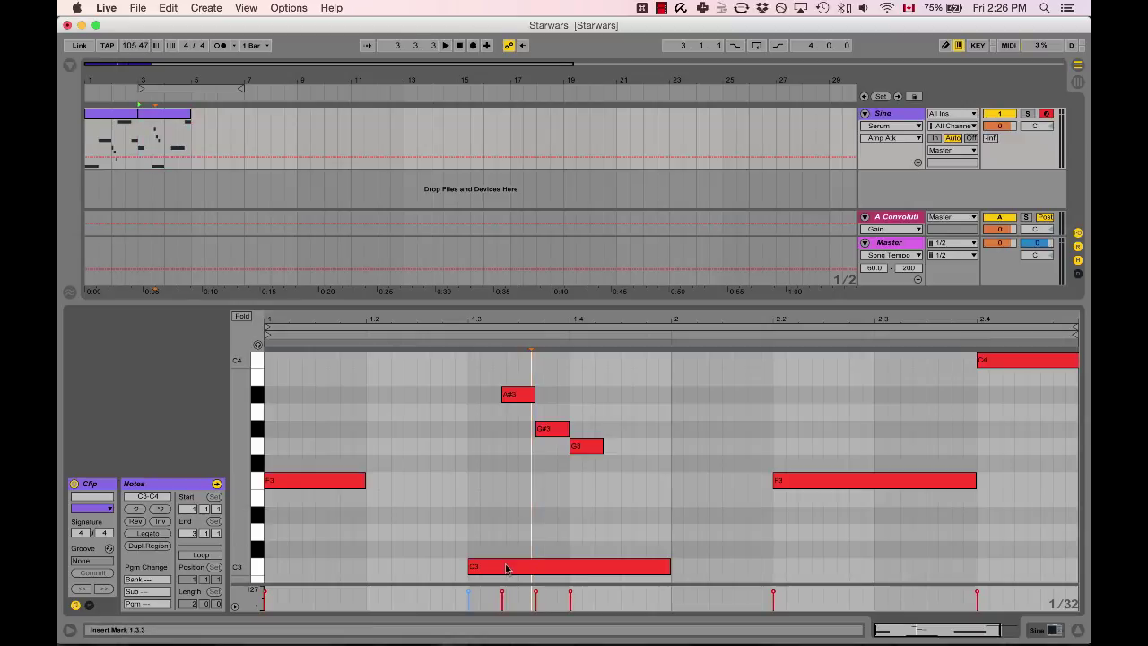
Move the A#3, G#3 and G3 run to start at 1.2, the second F3 to 2 and the C4 to 2.3.
mouse_move(506, 568)
left_mouse_down()
mouse_move(410, 576)
mouse_move(508, 582)
left_mouse_up()
left_click_drag(584, 487, 370, 403)
left_click_drag(776, 482, 696, 482)
left_click_drag(1012, 364, 911, 368)
Raise the A#3 and G#3 notes one semitone to B3 and A3, and play the varied clip.
left_click(393, 395)
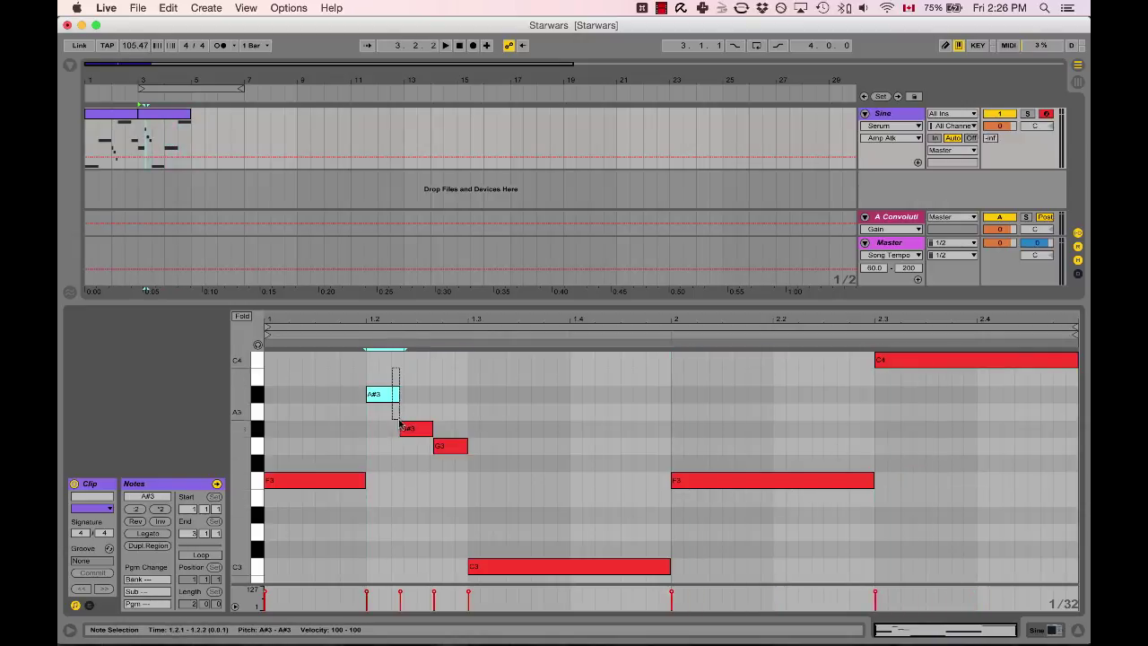
left_click(405, 429, "shift")
key("Up")
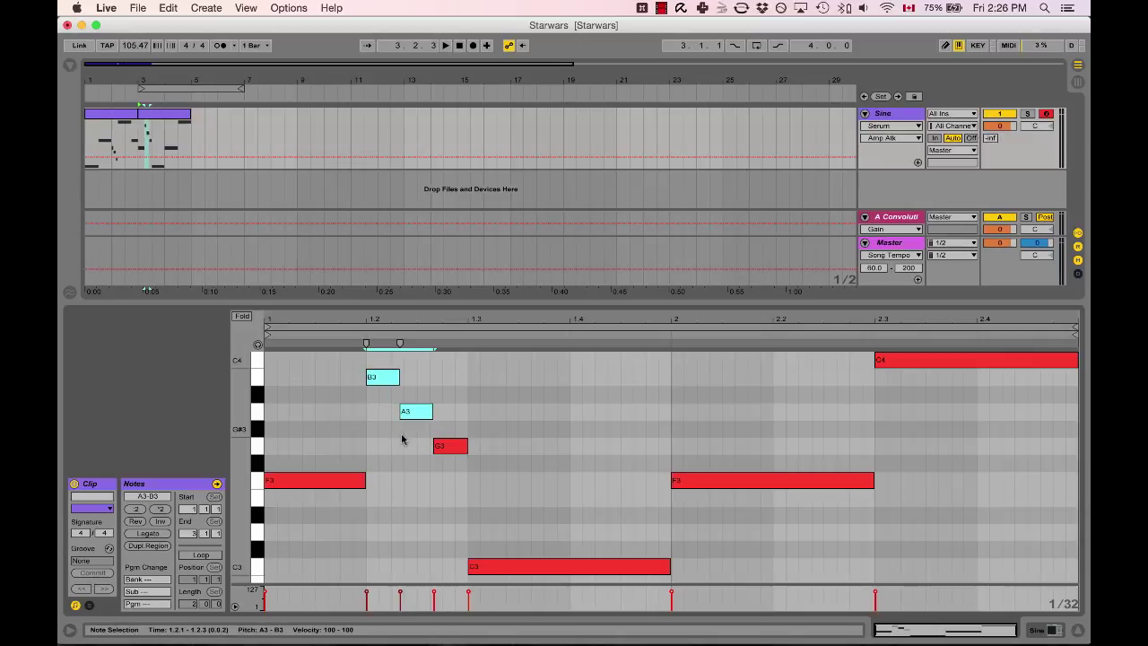
left_click(302, 420)
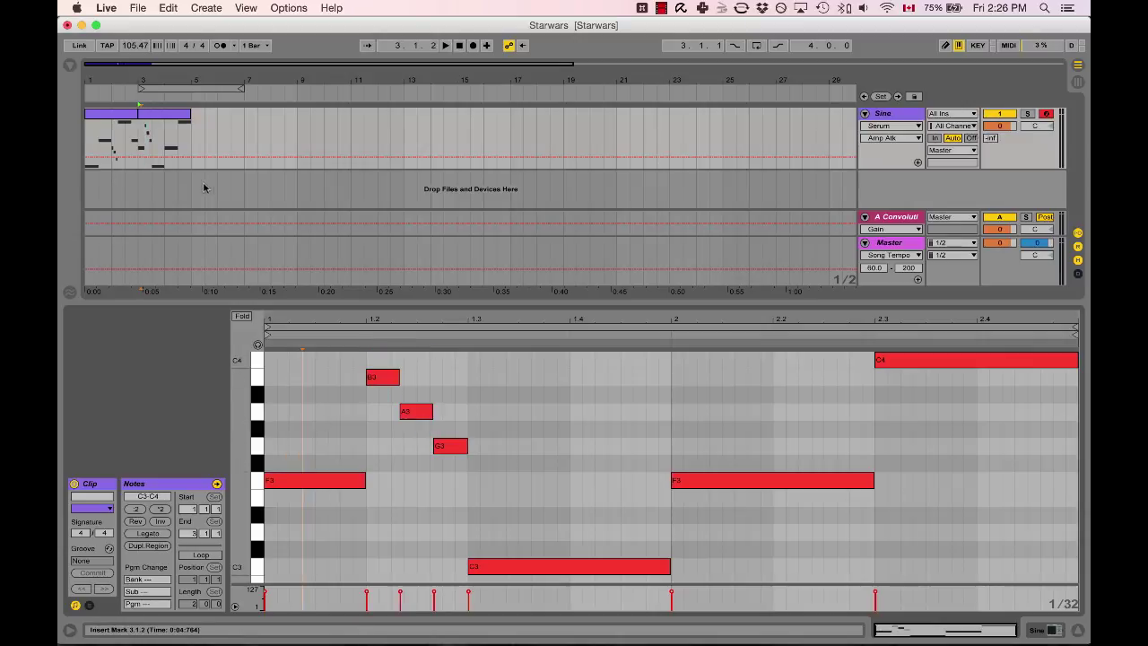
left_click(166, 114)
key("space")
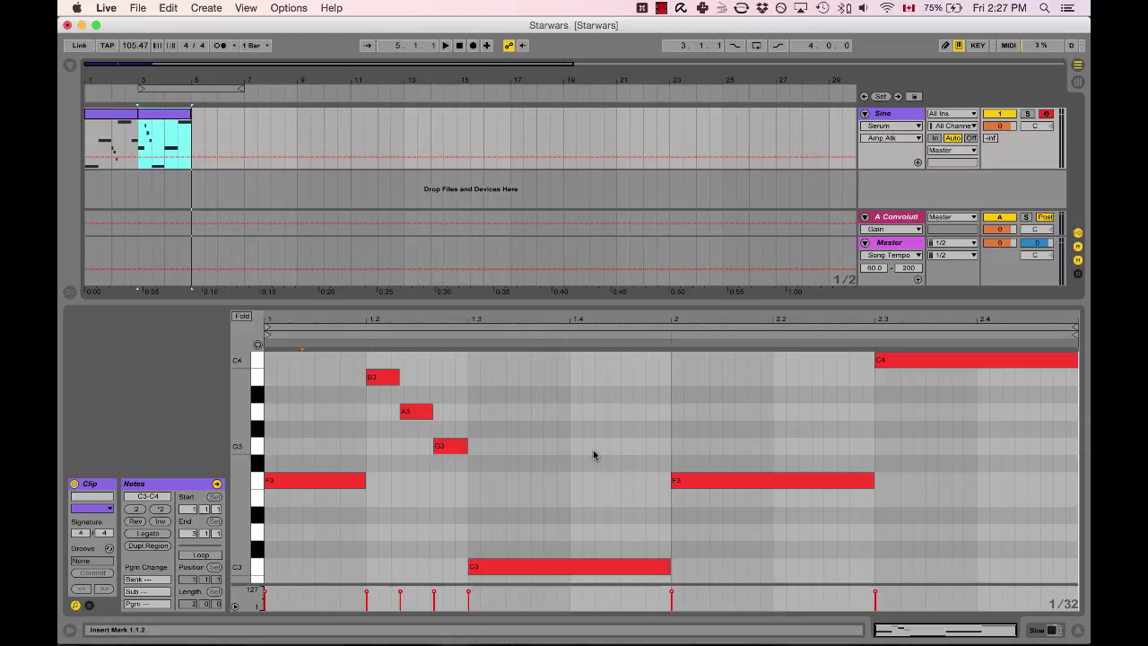
Duplicate the Sine track and remove the original melody clip from the duplicate track.
left_click(910, 131)
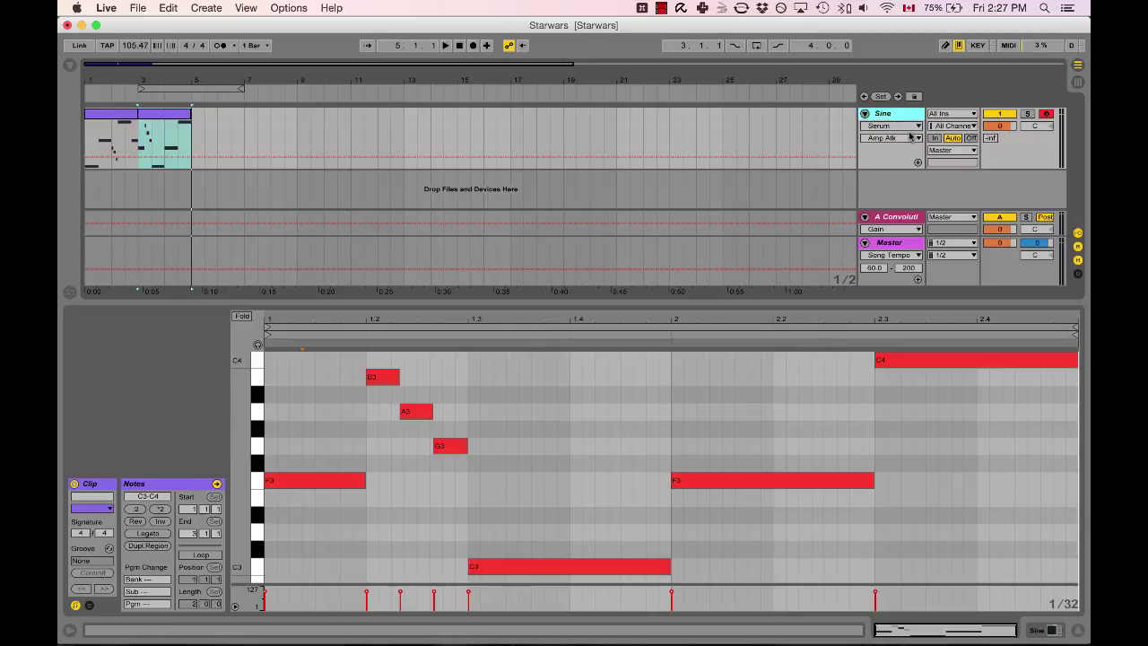
key("super+d")
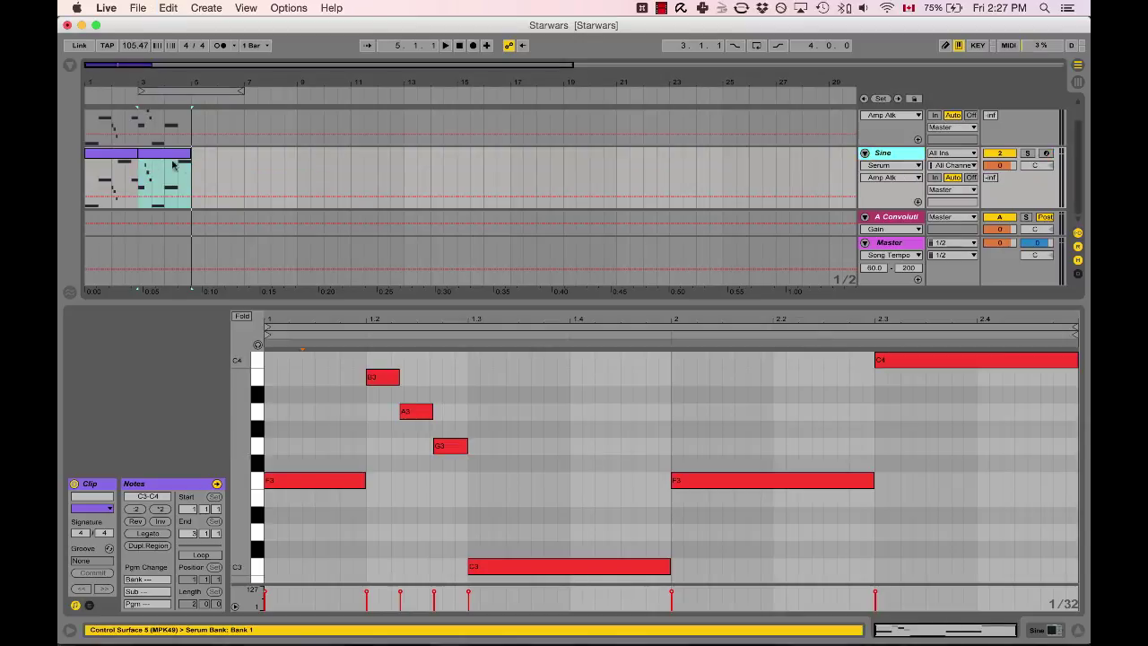
left_click(115, 159)
Delete the varied clip from the first Sine track and move its copy on the second track to bar 1.
scroll(162, 160, "up", 2)
left_click(163, 130)
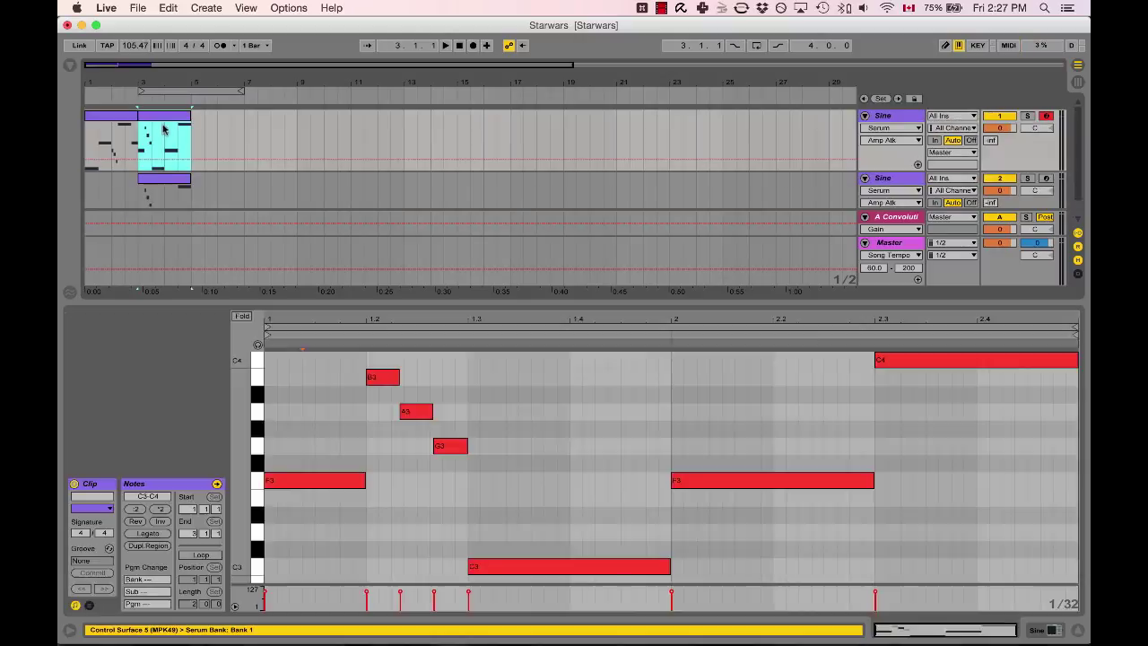
key("Delete")
left_click_drag(158, 183, 108, 184)
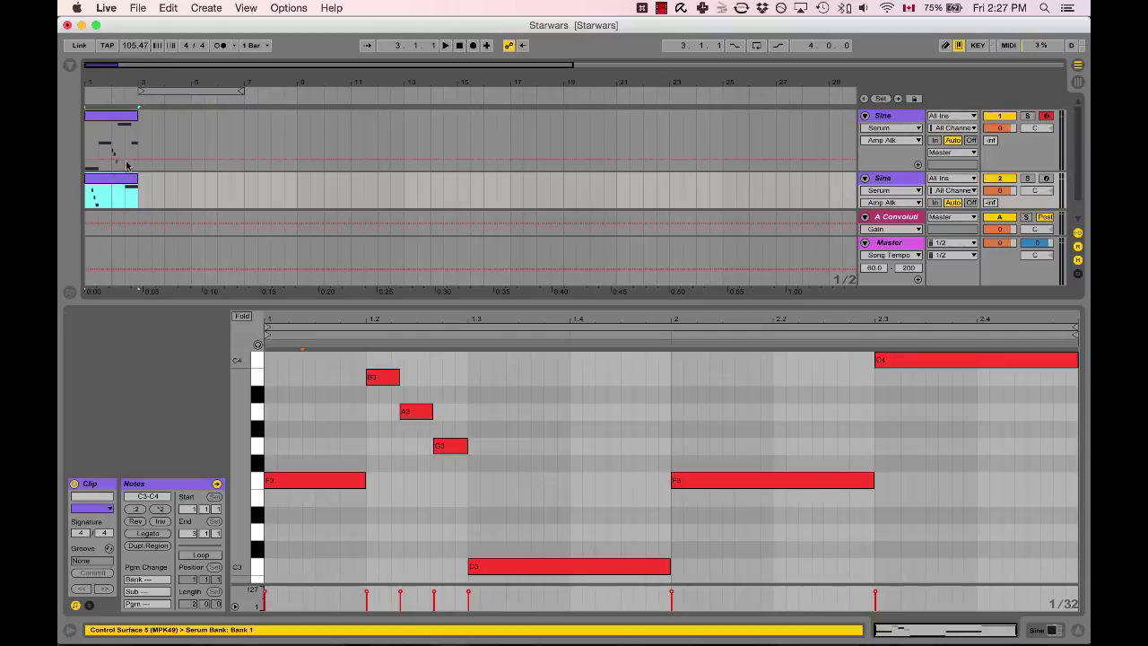
Play the original melody and its variation together from bar 1, and stop after the phrase ends.
scroll(117, 131, "down", 2)
scroll(116, 131, "up", 2)
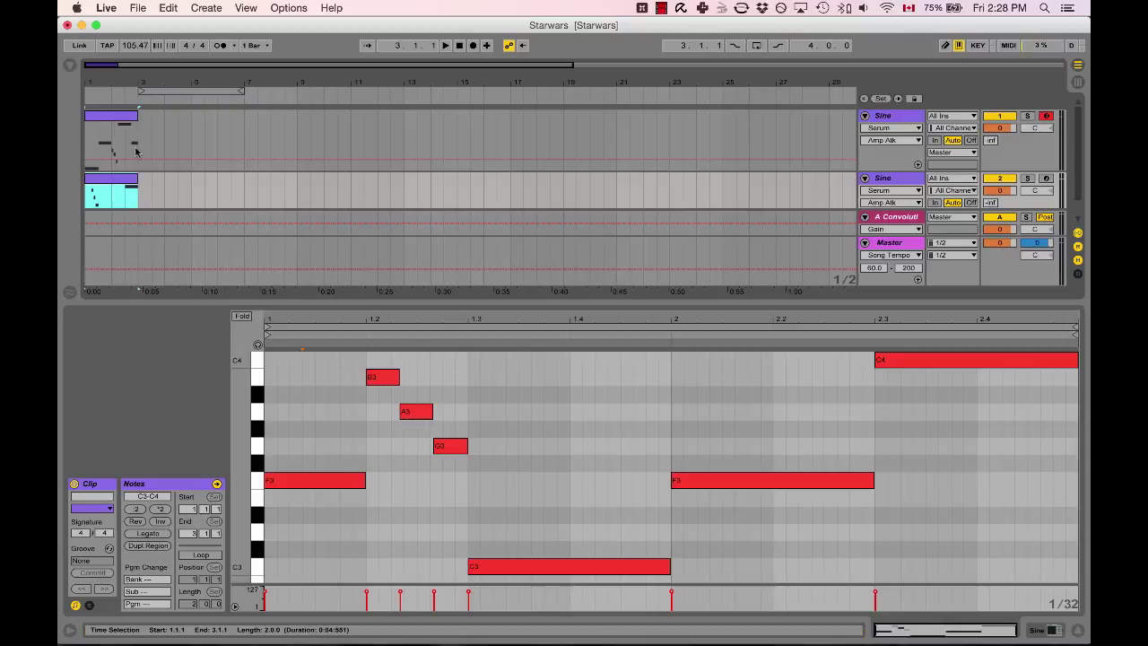
key("space")
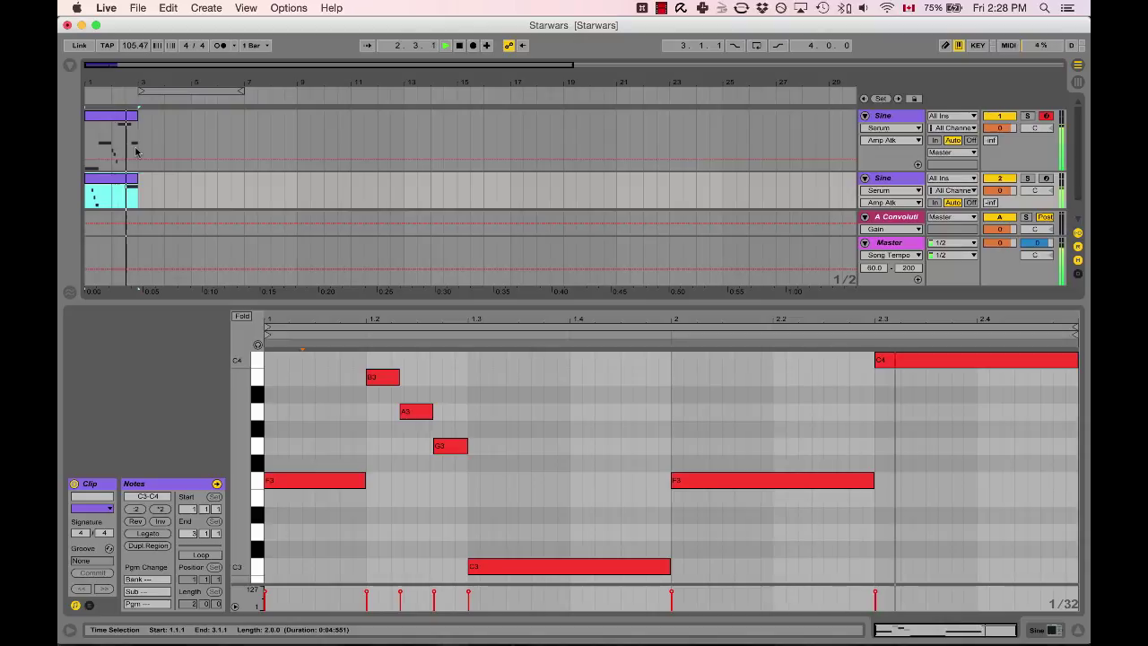
key("space")
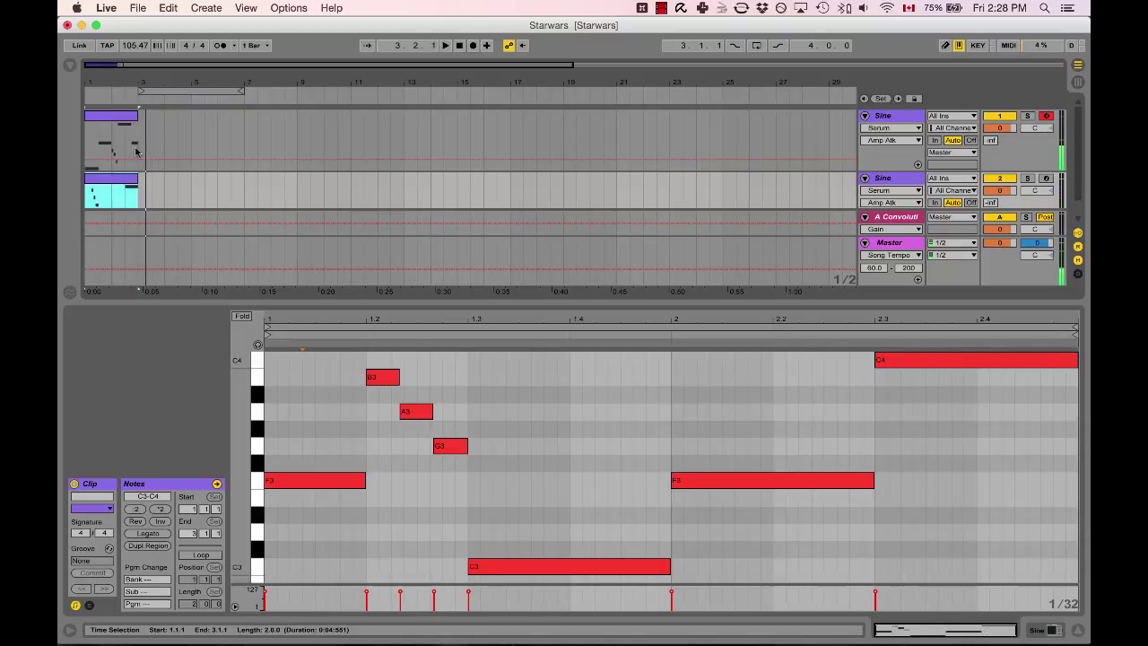